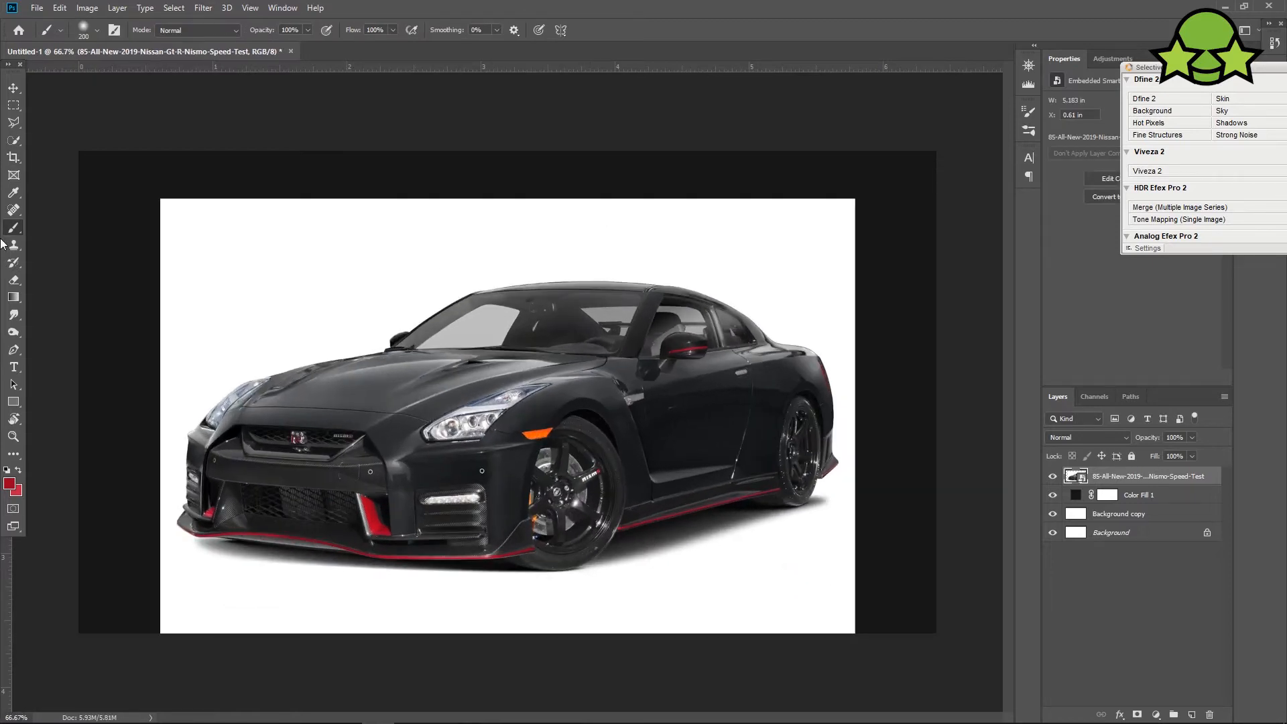
# Start a Pen tool path at the front tyre's base and trace along the lower edge of the front bumper.
pyautogui.click(14, 334)
pyautogui.click(13, 350)
pyautogui.hotkey('ctrl', '+')
pyautogui.hotkey('ctrl', '+')
pyautogui.moveTo(224, 548); pyautogui.dragTo(418, 332)
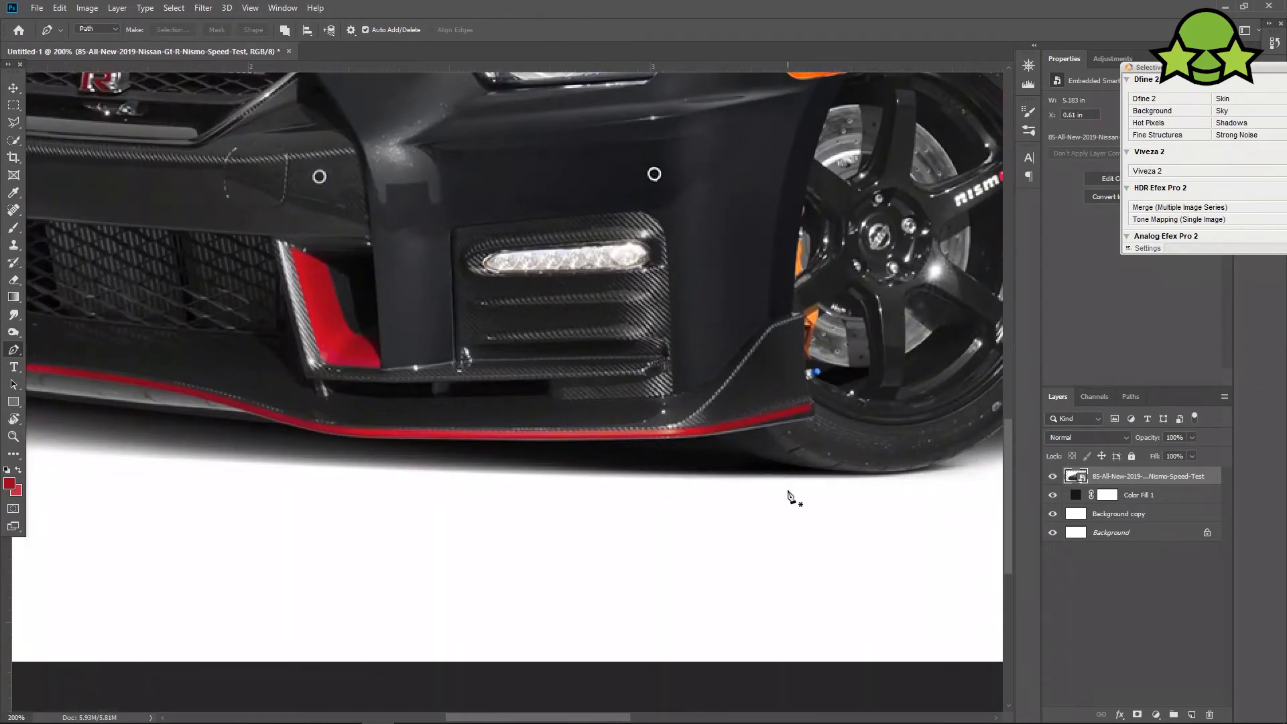
pyautogui.click(860, 476)
pyautogui.moveTo(860, 476); pyautogui.dragTo(831, 382)
pyautogui.click(553, 371)
pyautogui.click(475, 362)
pyautogui.click(344, 344)
pyautogui.moveTo(100, 333); pyautogui.dragTo(336, 384)
# Continue the path along the underside of the front splitter beneath the lower grille.
pyautogui.hotkey('ctrl', '+')
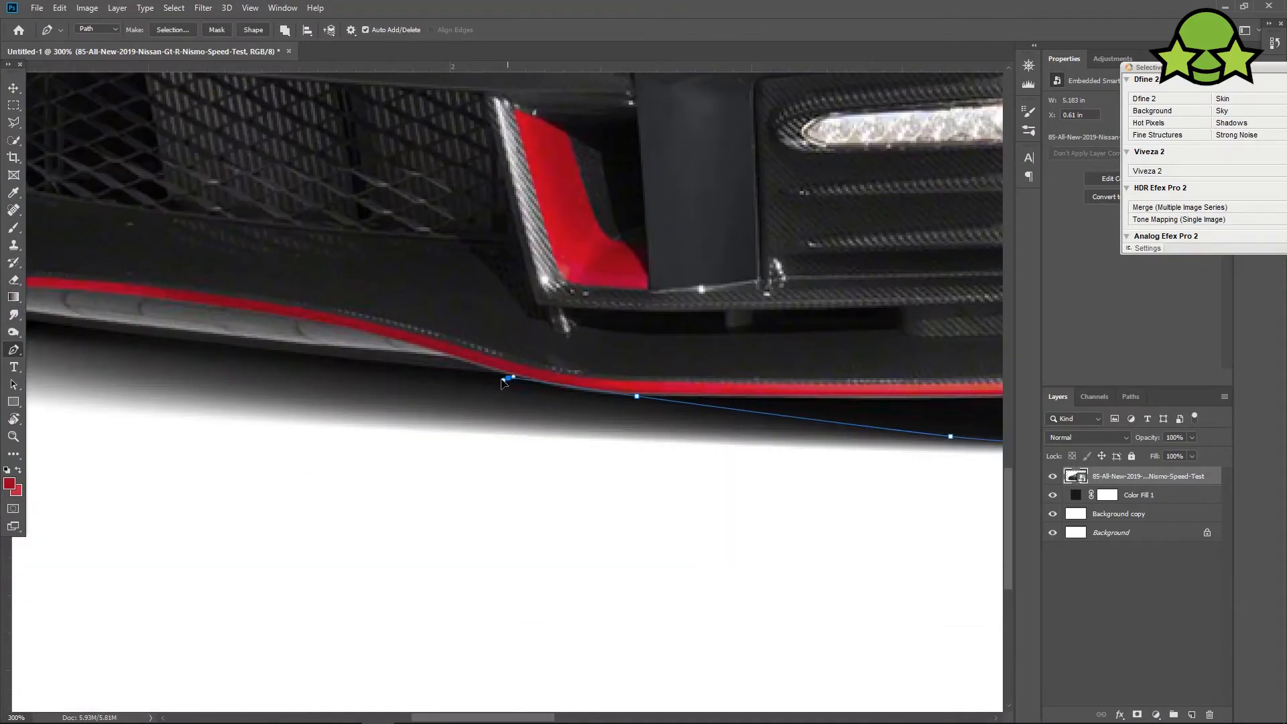
pyautogui.moveTo(490, 376); pyautogui.dragTo(324, 357)
pyautogui.hotkey('ctrl', 'z')
pyautogui.moveTo(506, 427); pyautogui.dragTo(560, 423)
pyautogui.moveTo(181, 363); pyautogui.dragTo(284, 361)
pyautogui.moveTo(123, 348); pyautogui.dragTo(375, 393)
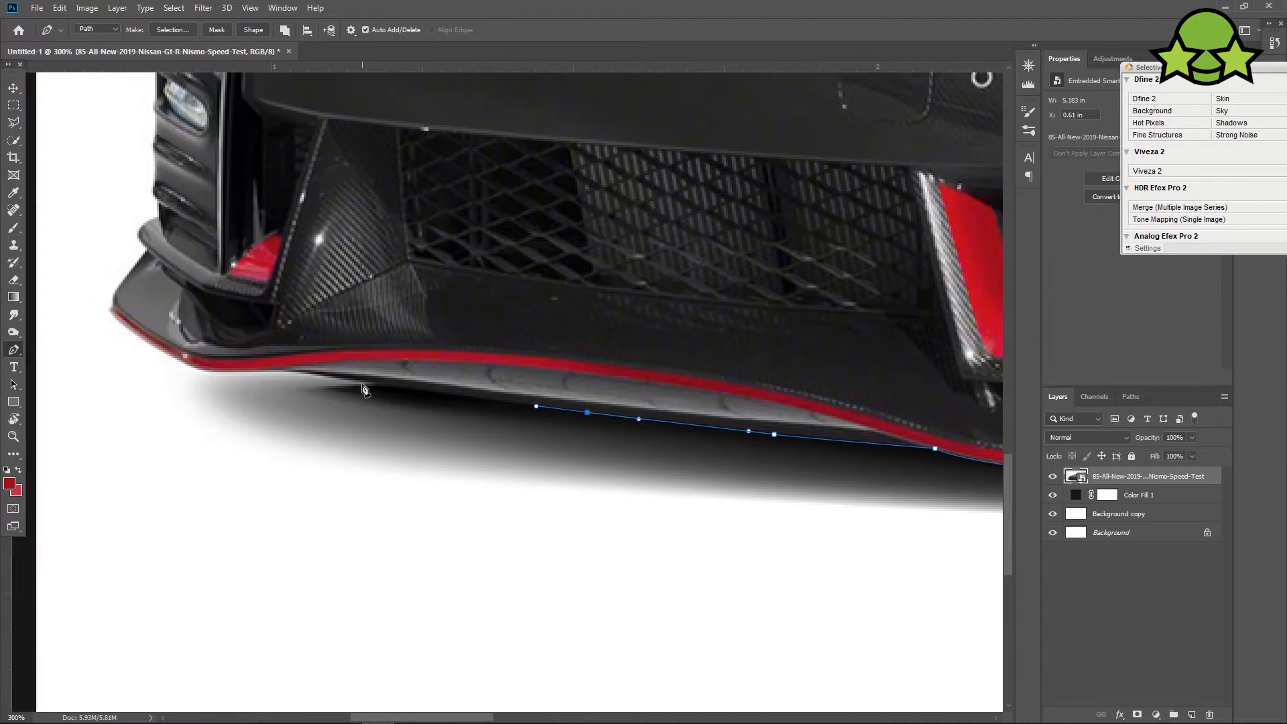
pyautogui.hotkey('ctrl', '-')
pyautogui.hotkey('ctrl', '-')
pyautogui.moveTo(556, 435)
pyautogui.mouseDown()
pyautogui.moveTo(196, 374)
pyautogui.moveTo(277, 404)
pyautogui.moveTo(403, 400)
pyautogui.moveTo(542, 431)
pyautogui.mouseUp()
# Extend the path along the rest of the splitter's bottom edge to its far front corner.
pyautogui.hotkey('ctrl', '+')
pyautogui.moveTo(254, 402); pyautogui.dragTo(431, 442)
pyautogui.hotkey('ctrl', '+')
pyautogui.hotkey('ctrl', '+')
pyautogui.moveTo(629, 559); pyautogui.dragTo(582, 550)
pyautogui.click(500, 538)
pyautogui.click(479, 535)
pyautogui.moveTo(326, 532); pyautogui.dragTo(414, 555)
pyautogui.hotkey('ctrl', '+')
pyautogui.click(431, 594)
# Trace the path around the pointed tip of the splitter and up to the bumper fin above it.
pyautogui.moveTo(324, 540); pyautogui.dragTo(253, 459)
pyautogui.hotkey('ctrl', 'z')
pyautogui.keyDown('alt'); pyautogui.click(286, 502); pyautogui.keyUp('alt')
pyautogui.hotkey('ctrl', '+')
pyautogui.moveTo(287, 501); pyautogui.dragTo(319, 523)
pyautogui.click(275, 512)
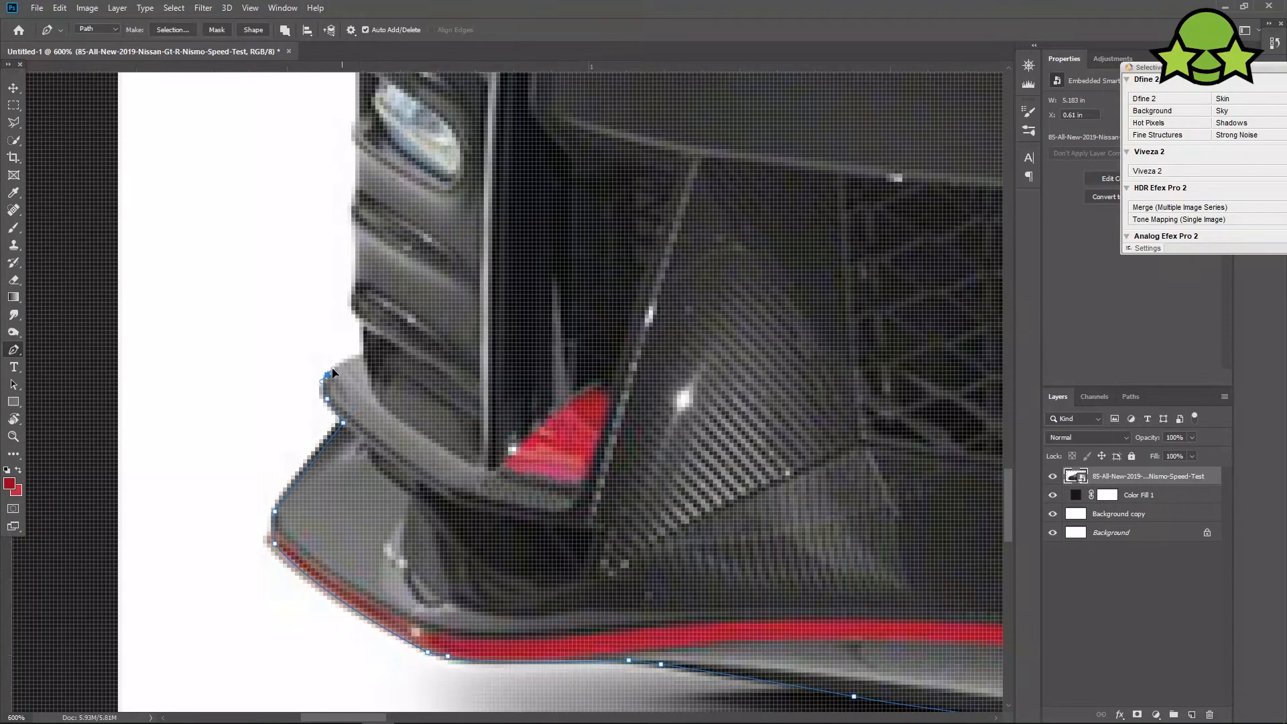
# Trace the path from the bumper fin up the far side of the front bumper past the small lamp.
pyautogui.click(361, 356)
pyautogui.click(363, 352)
pyautogui.click(363, 322)
pyautogui.moveTo(363, 323); pyautogui.dragTo(329, 428)
pyautogui.moveTo(325, 388); pyautogui.dragTo(343, 371)
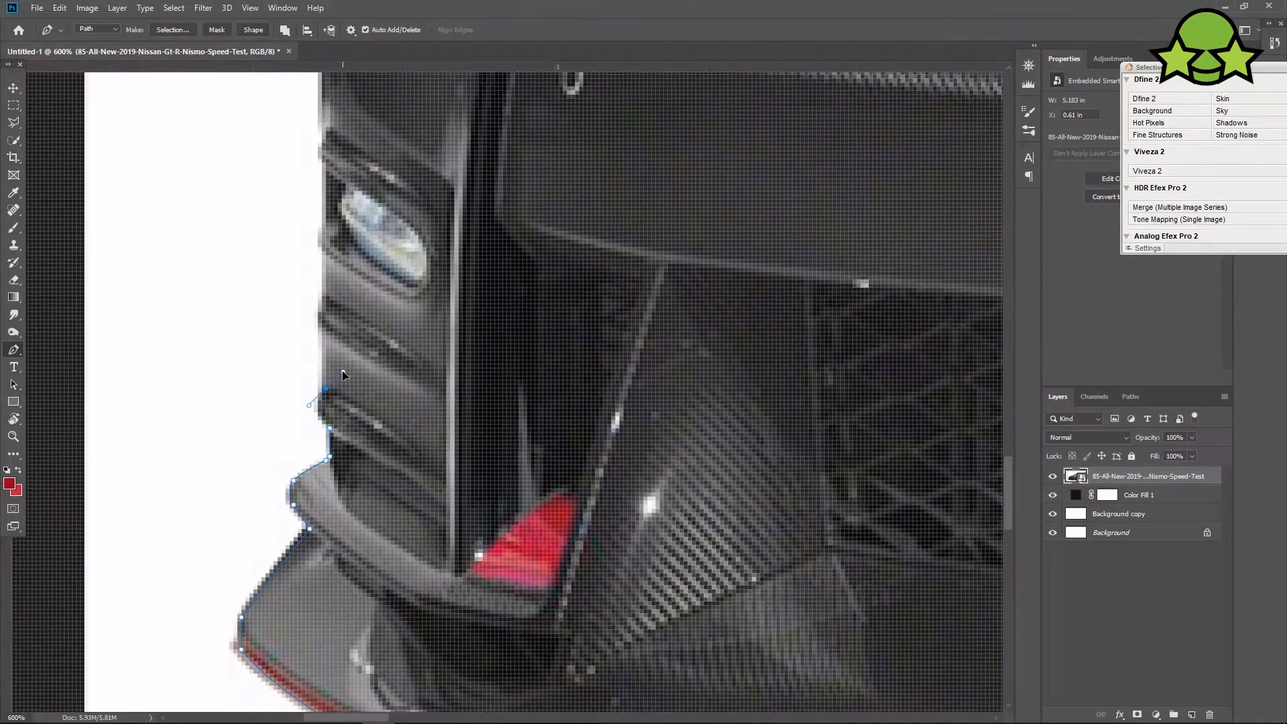
pyautogui.click(322, 323)
pyautogui.click(326, 304)
pyautogui.moveTo(327, 302); pyautogui.dragTo(352, 436)
pyautogui.click(351, 378)
# Continue the path from the upper bumper around the front corner to the lower edge of the far headlight.
pyautogui.click(347, 265)
pyautogui.moveTo(356, 132); pyautogui.dragTo(351, 274)
pyautogui.moveTo(360, 202); pyautogui.dragTo(337, 341)
pyautogui.moveTo(343, 263); pyautogui.dragTo(374, 248)
pyautogui.moveTo(427, 278); pyautogui.dragTo(274, 409)
pyautogui.moveTo(263, 346); pyautogui.dragTo(282, 320)
pyautogui.moveTo(375, 207); pyautogui.dragTo(321, 302)
pyautogui.moveTo(414, 275); pyautogui.dragTo(248, 377)
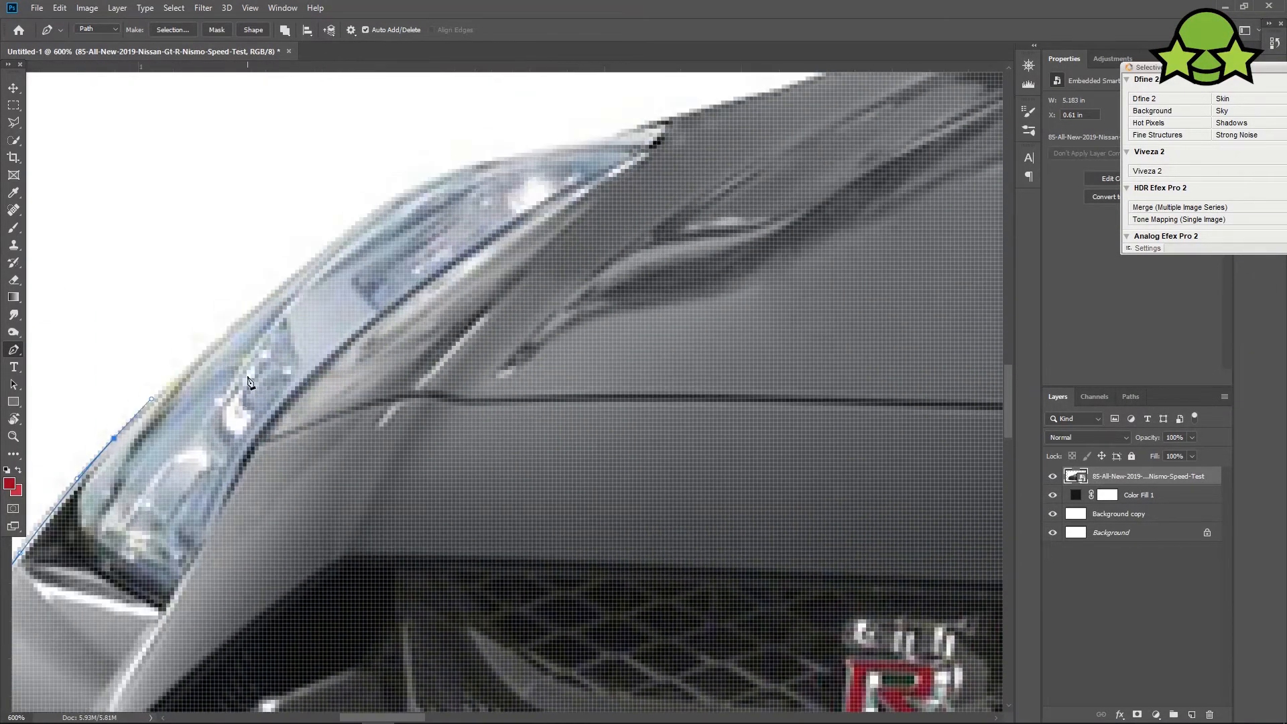
# Trace the path along the curved outer edge of the far headlight to where it meets the hood.
pyautogui.moveTo(250, 312); pyautogui.dragTo(284, 287)
pyautogui.moveTo(404, 290); pyautogui.dragTo(267, 366)
pyautogui.moveTo(259, 276); pyautogui.dragTo(284, 266)
pyautogui.moveTo(388, 232); pyautogui.dragTo(252, 373)
pyautogui.moveTo(262, 359); pyautogui.dragTo(277, 354)
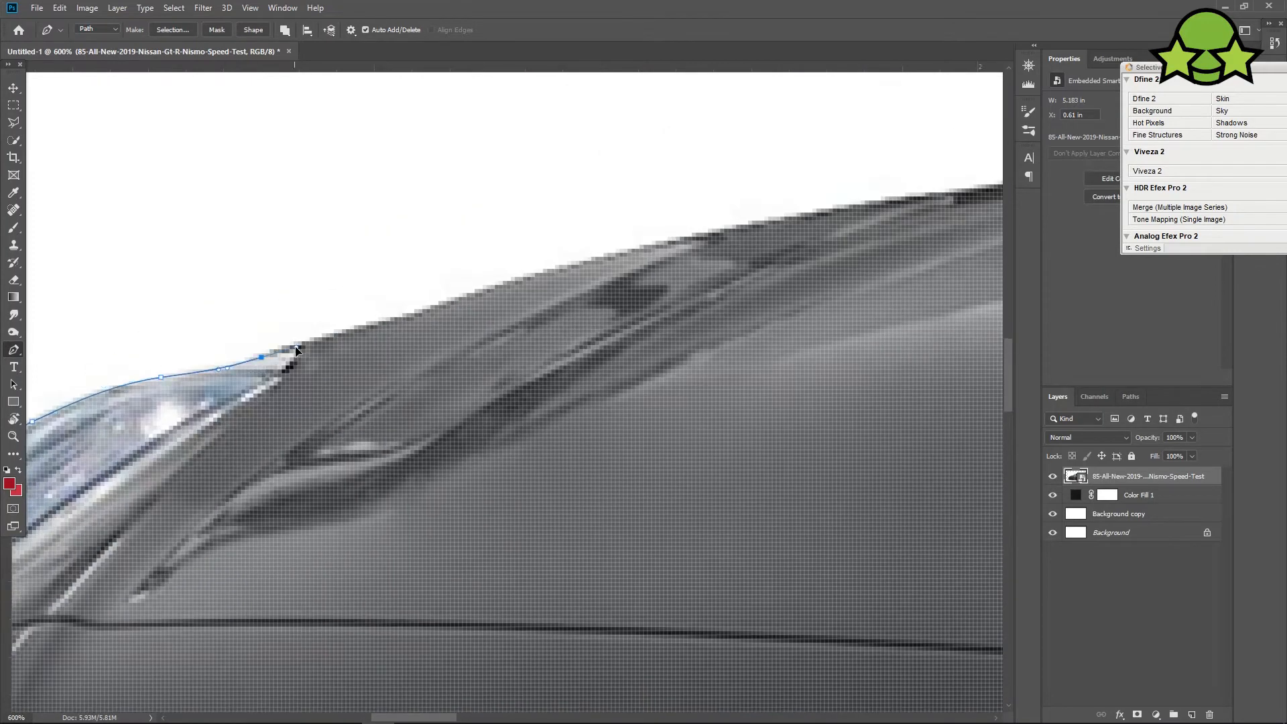
# Extend the path along the far edge of the hood to the base of the windshield.
pyautogui.moveTo(403, 322); pyautogui.dragTo(244, 373)
pyautogui.moveTo(228, 372); pyautogui.dragTo(270, 359)
pyautogui.moveTo(442, 329); pyautogui.dragTo(235, 408)
pyautogui.moveTo(276, 379); pyautogui.dragTo(407, 355)
pyautogui.moveTo(457, 375); pyautogui.dragTo(295, 405)
pyautogui.moveTo(426, 361); pyautogui.dragTo(247, 427)
pyautogui.moveTo(418, 378); pyautogui.dragTo(462, 370)
# Trace the path over the windshield base and around the outer edge of the far side mirror.
pyautogui.moveTo(497, 363); pyautogui.dragTo(320, 413)
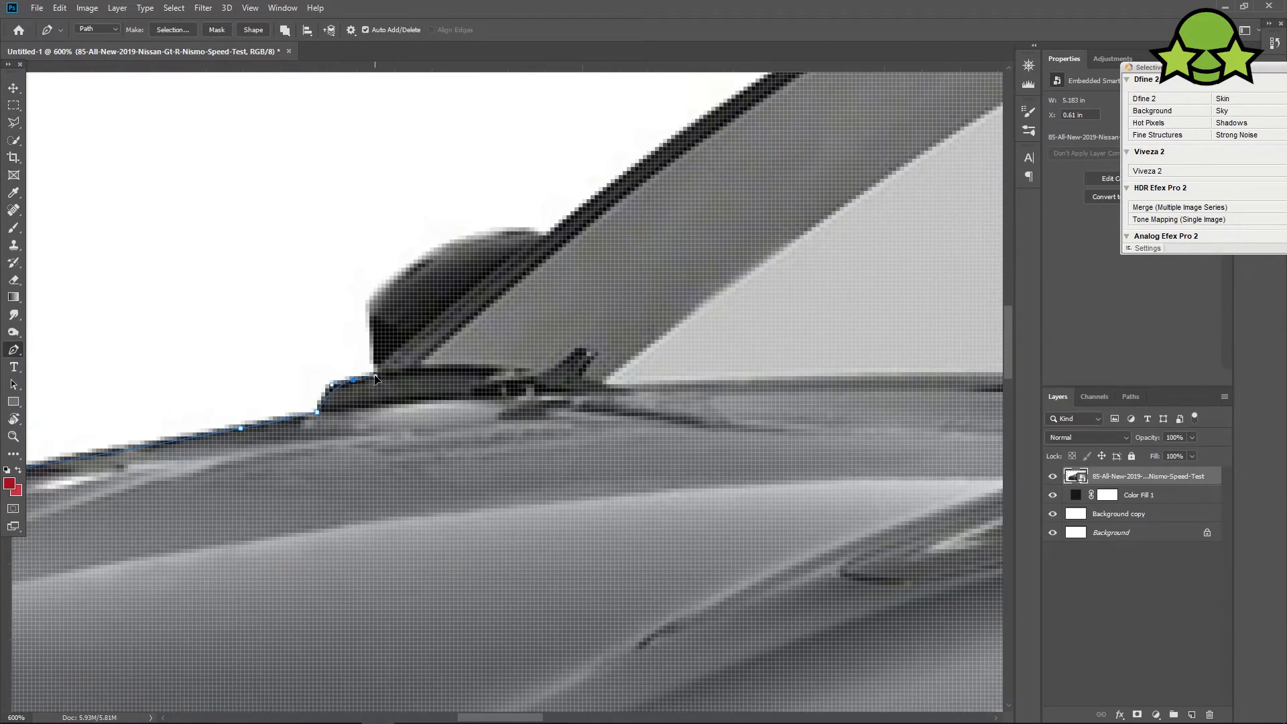
pyautogui.click(377, 372)
pyautogui.moveTo(372, 322); pyautogui.dragTo(325, 392)
pyautogui.moveTo(322, 395); pyautogui.dragTo(324, 390)
pyautogui.moveTo(489, 308); pyautogui.dragTo(301, 391)
pyautogui.moveTo(304, 387); pyautogui.dragTo(321, 390)
pyautogui.click(313, 391)
# Continue the path from the side mirror up the windshield pillar to the front of the roof.
pyautogui.moveTo(490, 261); pyautogui.dragTo(302, 336)
pyautogui.moveTo(333, 312); pyautogui.dragTo(379, 287)
pyautogui.moveTo(447, 239); pyautogui.dragTo(271, 389)
pyautogui.moveTo(388, 323); pyautogui.dragTo(448, 295)
pyautogui.moveTo(536, 269); pyautogui.dragTo(302, 315)
pyautogui.moveTo(308, 299); pyautogui.dragTo(429, 282)
pyautogui.hotkey('ctrl', 'z')
pyautogui.moveTo(577, 285); pyautogui.dragTo(313, 340)
# Trace the path along the front part of the roofline above the windshield.
pyautogui.moveTo(391, 297); pyautogui.dragTo(476, 292)
pyautogui.moveTo(598, 271); pyautogui.dragTo(314, 321)
pyautogui.moveTo(399, 320); pyautogui.dragTo(506, 312)
pyautogui.moveTo(596, 317); pyautogui.dragTo(304, 312)
pyautogui.moveTo(489, 305); pyautogui.dragTo(542, 307)
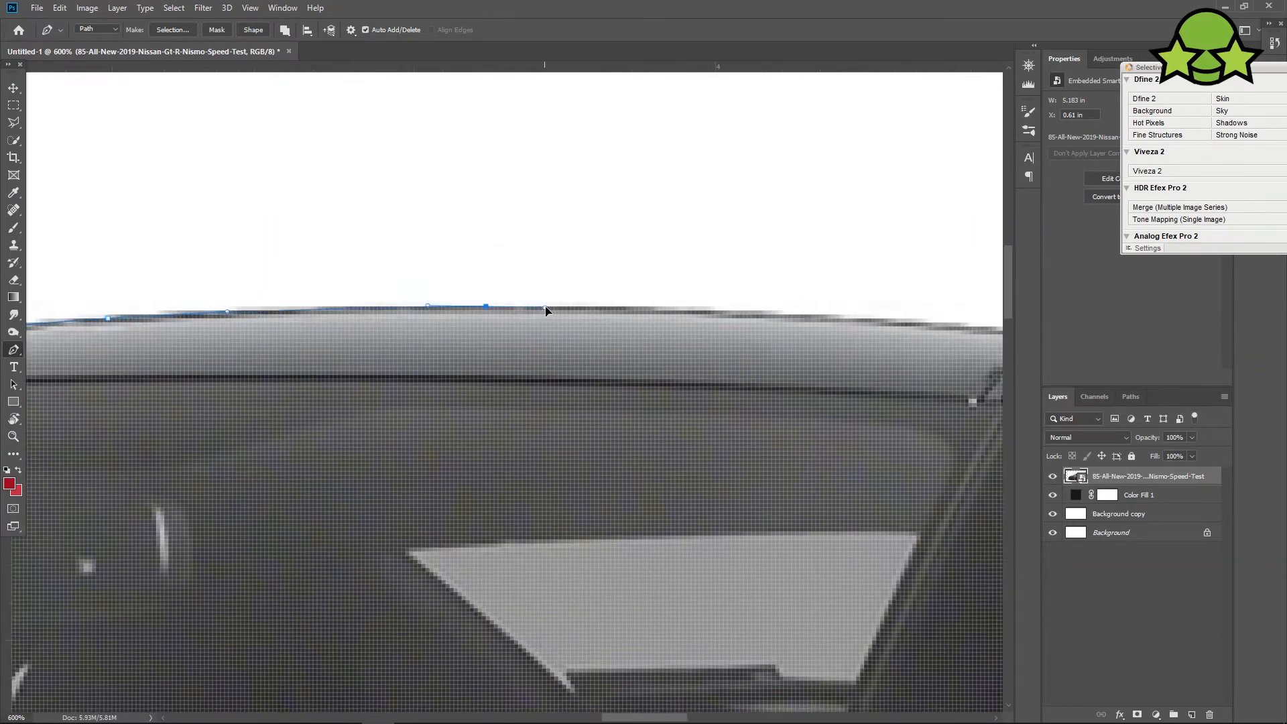
# Extend the path over the rear of the roof and down the slope above the rear side window.
pyautogui.moveTo(656, 328); pyautogui.dragTo(301, 314)
pyautogui.moveTo(486, 308); pyautogui.dragTo(555, 311)
pyautogui.moveTo(644, 328); pyautogui.dragTo(304, 311)
pyautogui.moveTo(436, 318); pyautogui.dragTo(466, 323)
pyautogui.moveTo(576, 328); pyautogui.dragTo(297, 323)
pyautogui.moveTo(293, 328); pyautogui.dragTo(357, 343)
pyautogui.moveTo(509, 393); pyautogui.dragTo(391, 354)
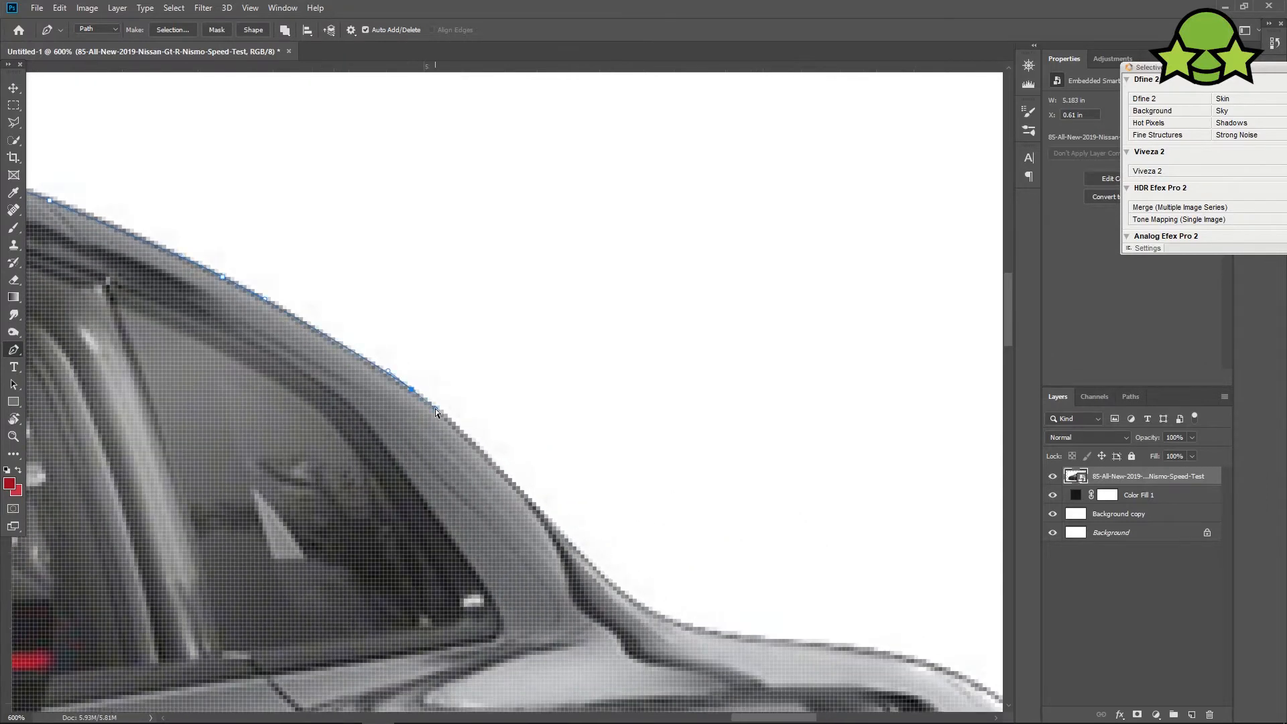
# Trace the path down the rear pillar, over the rear deck and along the red-trimmed rear edge.
pyautogui.scroll(1, 435, 408)
pyautogui.moveTo(505, 471); pyautogui.dragTo(288, 362)
pyautogui.moveTo(402, 416); pyautogui.dragTo(289, 358)
pyautogui.moveTo(445, 405); pyautogui.dragTo(365, 398)
pyautogui.moveTo(437, 400); pyautogui.dragTo(299, 163)
pyautogui.moveTo(458, 478); pyautogui.dragTo(472, 553)
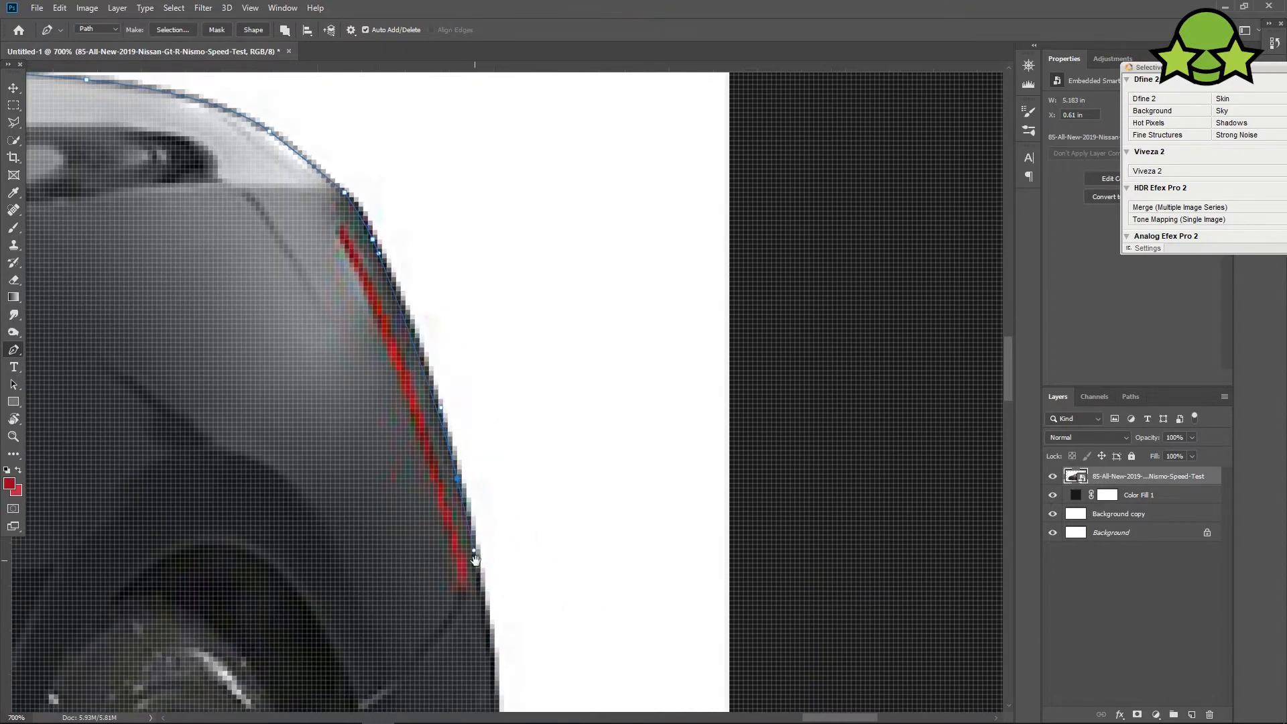
# Continue the path down the side of the rear bumper behind the rear wheel.
pyautogui.scroll(-5, 472, 553)
pyautogui.scroll(-3, 491, 413)
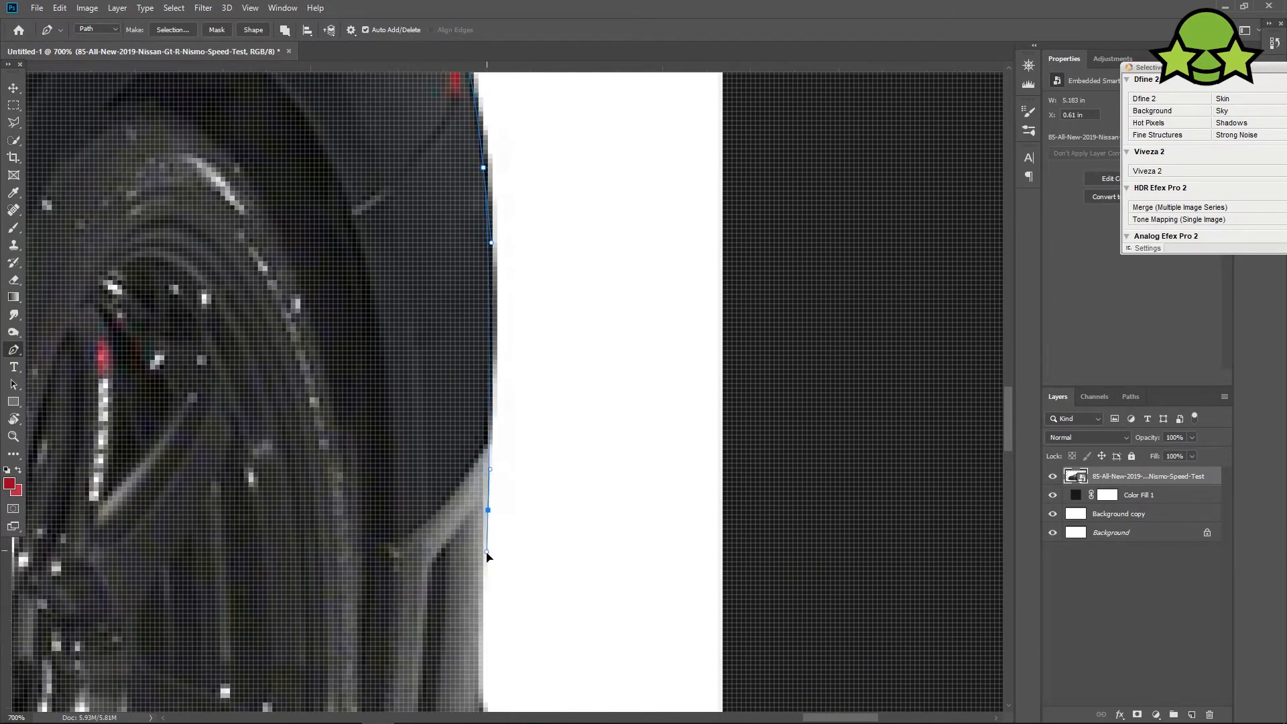
pyautogui.scroll(-2, 494, 491)
pyautogui.scroll(-2, 494, 491)
pyautogui.moveTo(454, 466); pyautogui.dragTo(458, 477)
# Trace the path around the red-trimmed lower corner of the rear bumper and down the rear tyre's outer edge.
pyautogui.click(475, 506)
pyautogui.moveTo(511, 541); pyautogui.dragTo(519, 558)
pyautogui.scroll(-2, 540, 506)
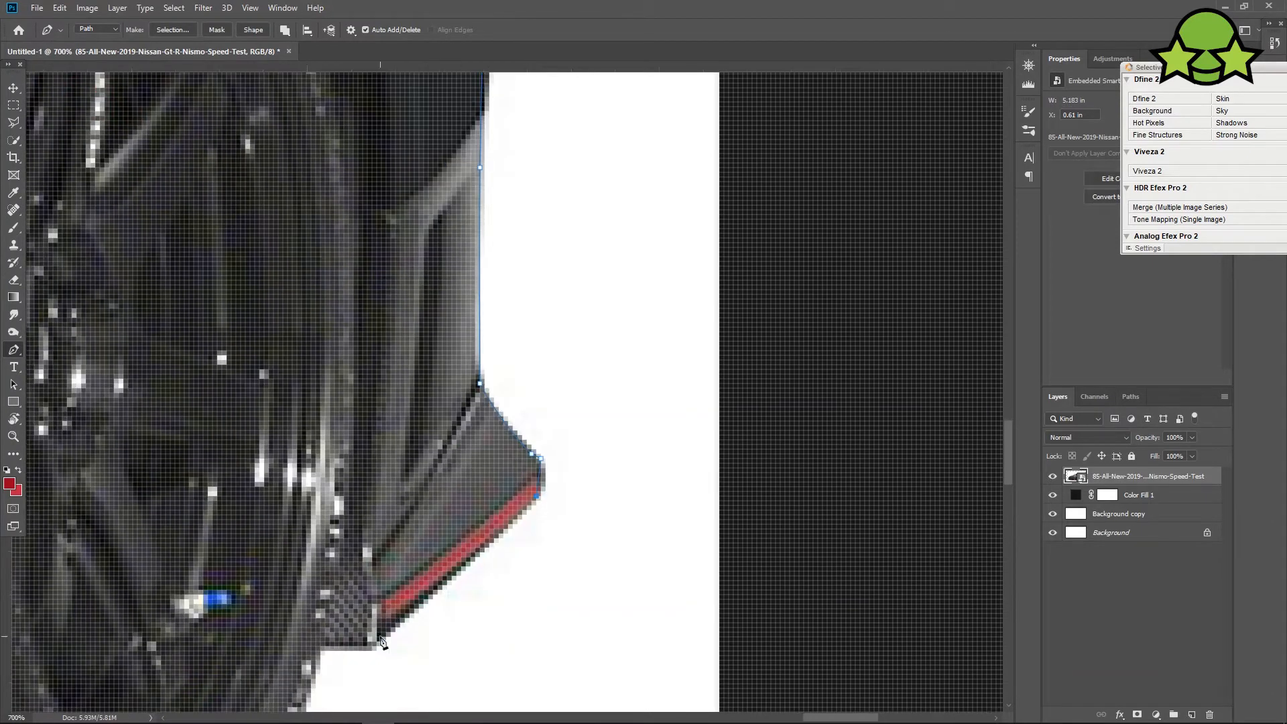
pyautogui.click(318, 652)
pyautogui.moveTo(473, 514); pyautogui.dragTo(441, 563)
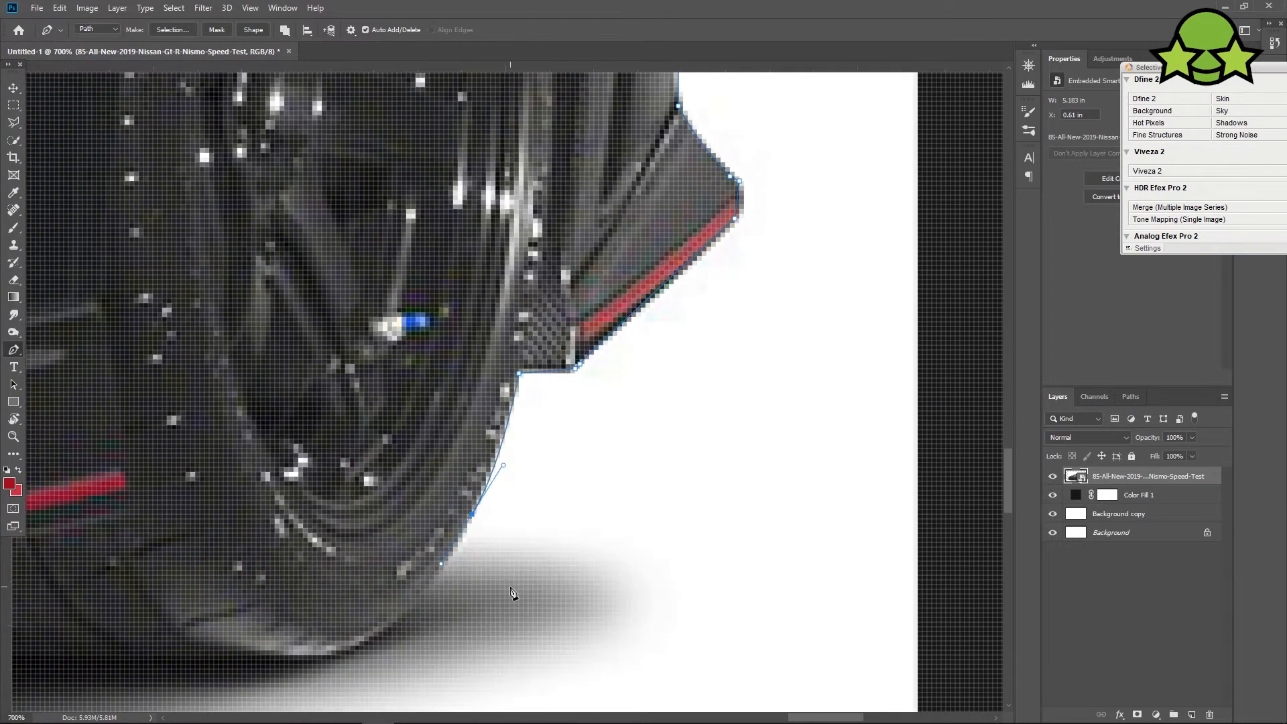
pyautogui.scroll(1, 510, 593)
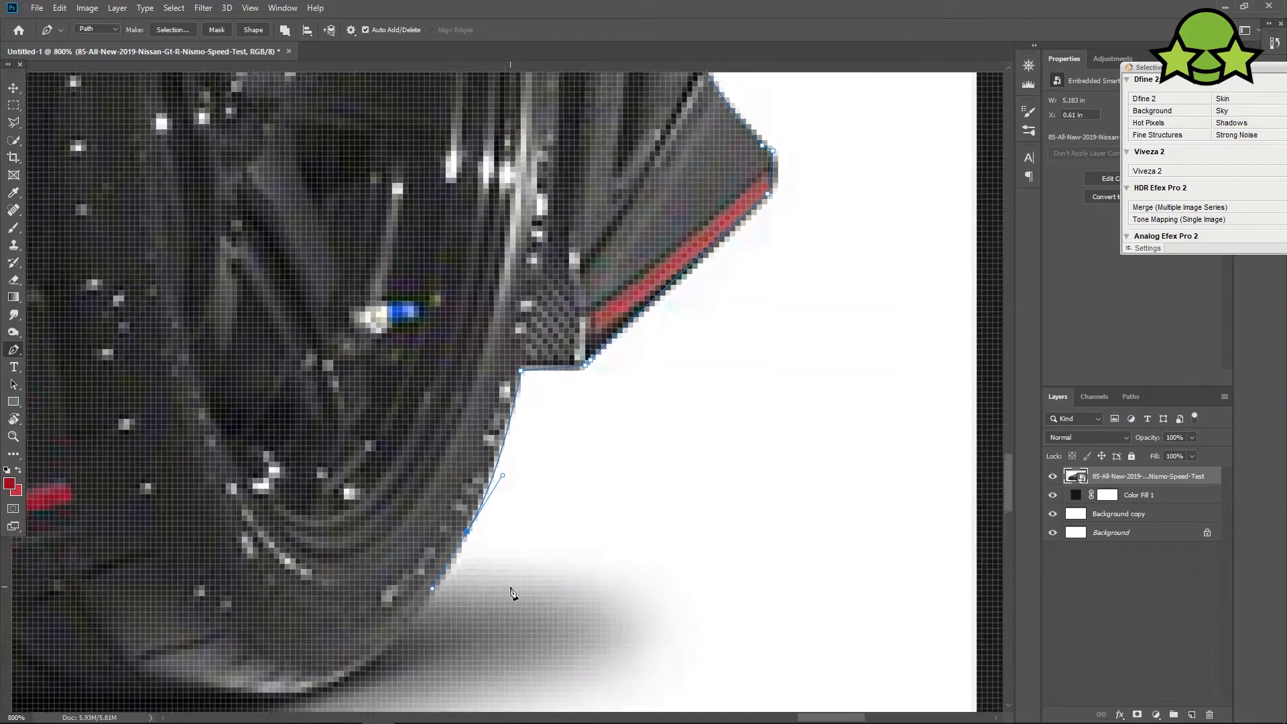
pyautogui.click(424, 525)
pyautogui.moveTo(558, 541); pyautogui.dragTo(544, 562)
pyautogui.moveTo(447, 611); pyautogui.dragTo(388, 625)
pyautogui.moveTo(275, 633); pyautogui.dragTo(269, 632)
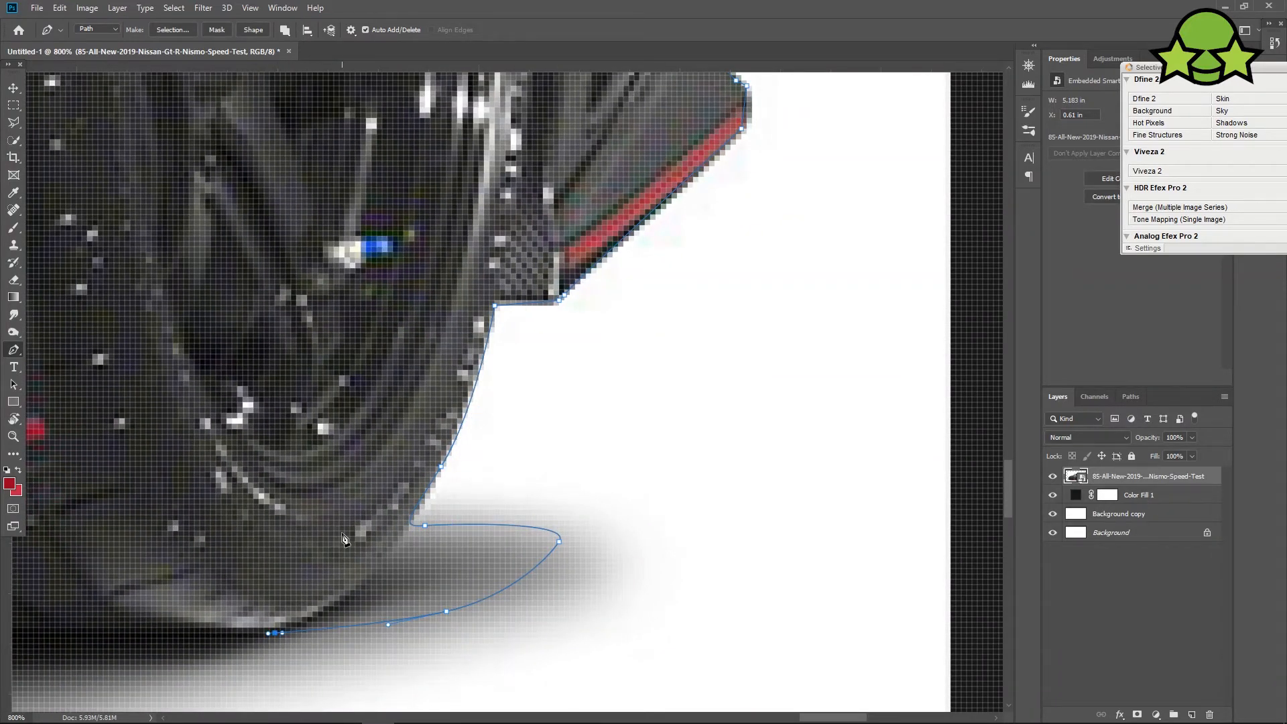
pyautogui.scroll(-1, 344, 538)
pyautogui.scroll(-4, 343, 538)
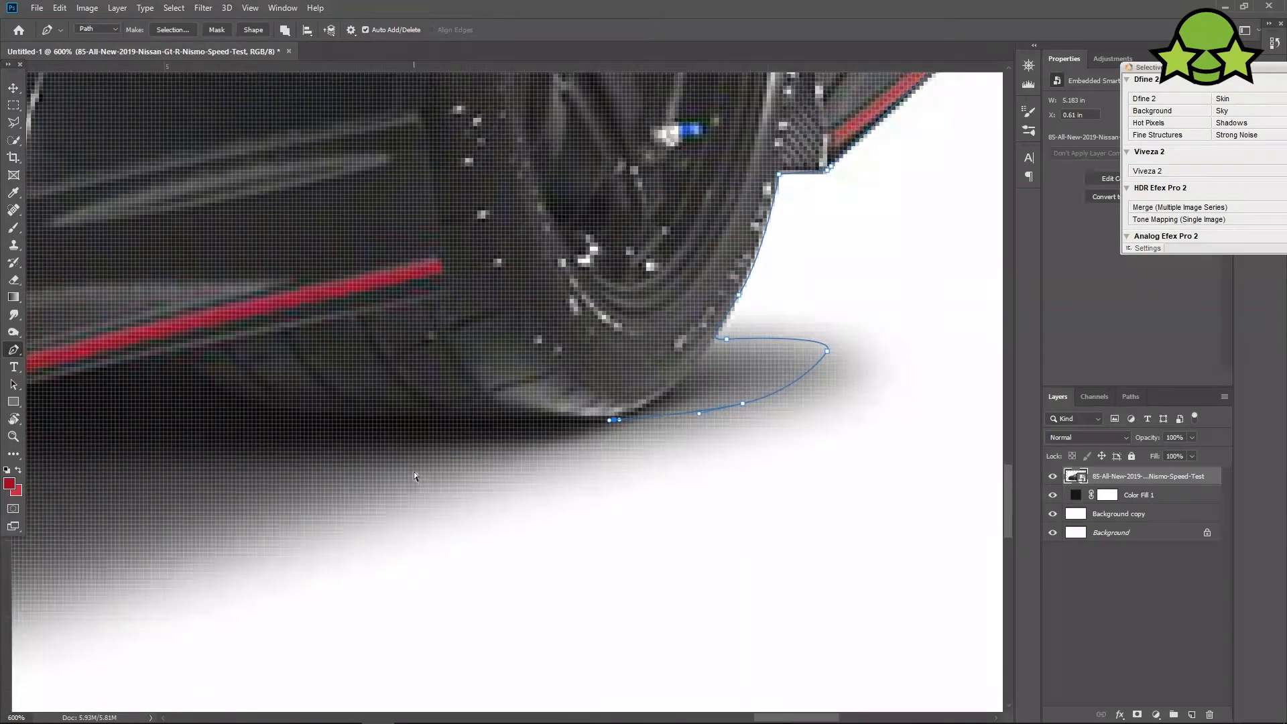
# Trace the path along the bottom of the rear tyre and up to the side skirt.
pyautogui.scroll(2, 671, 429)
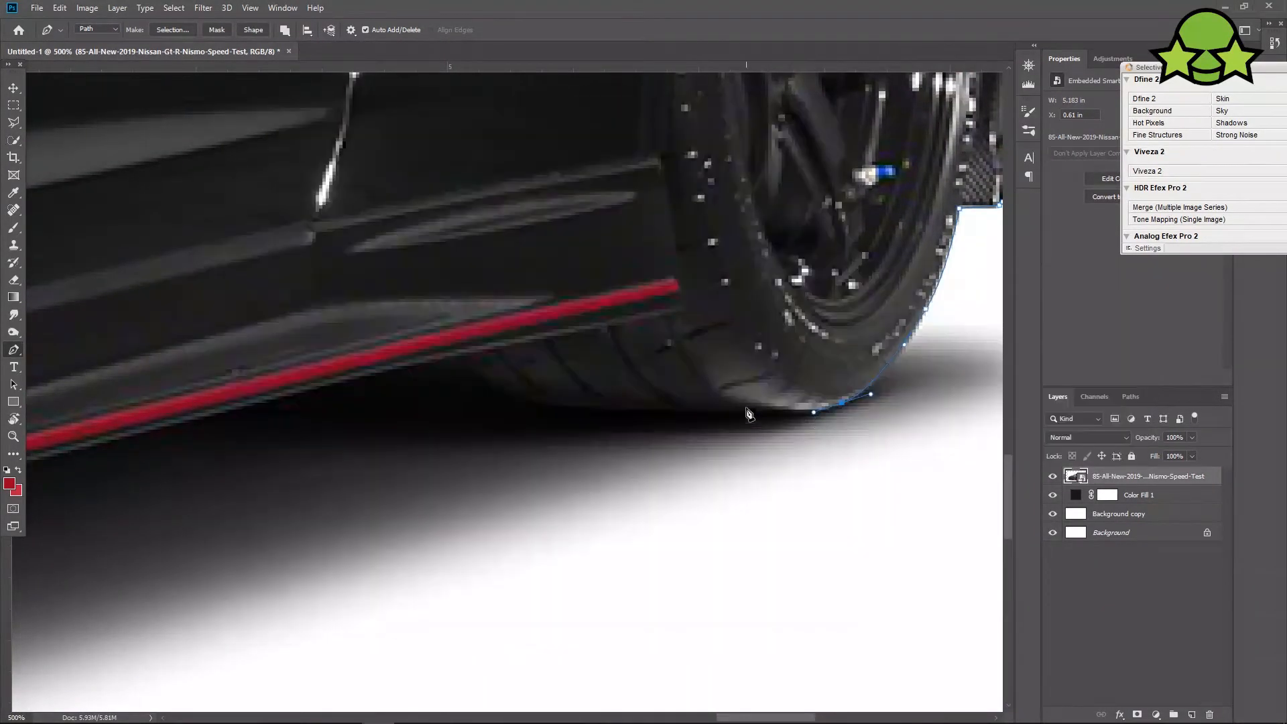
pyautogui.click(576, 399)
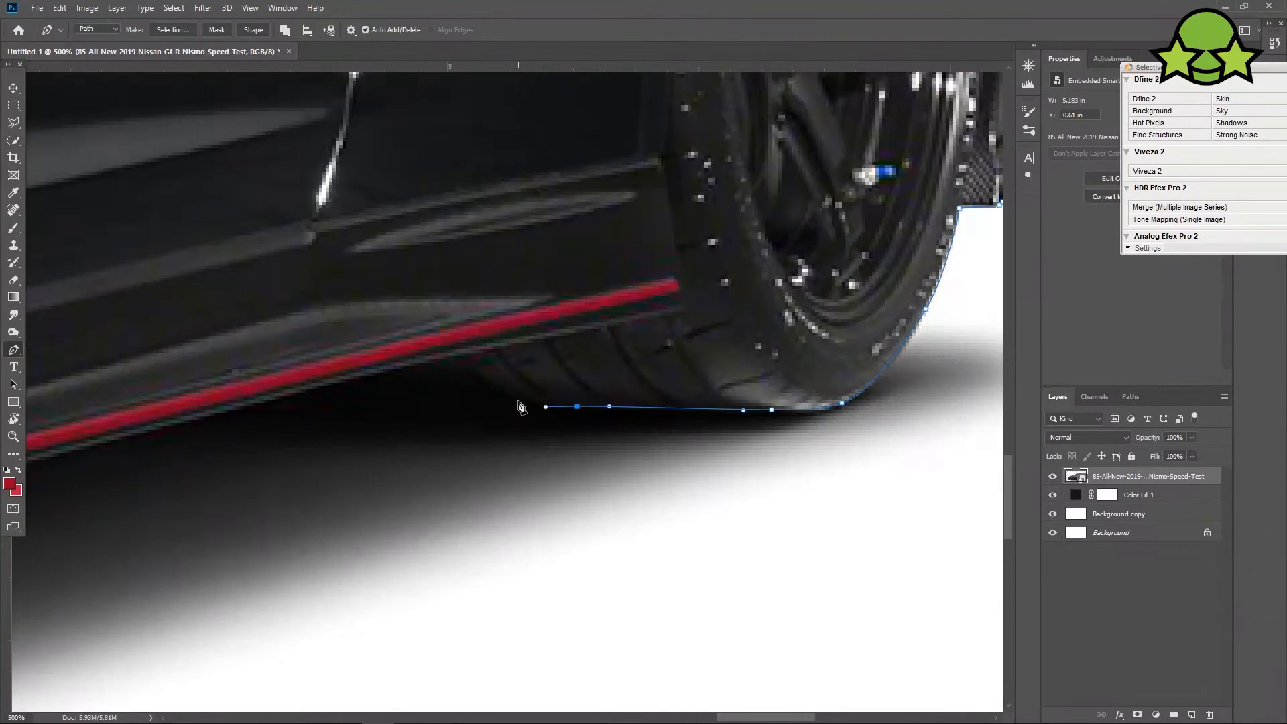
pyautogui.click(516, 389)
pyautogui.click(457, 352)
# Extend the path along the lower edge of the side skirt to the front tyre.
pyautogui.hscroll(-3, 631, 385)
pyautogui.scroll(-2, 448, 429)
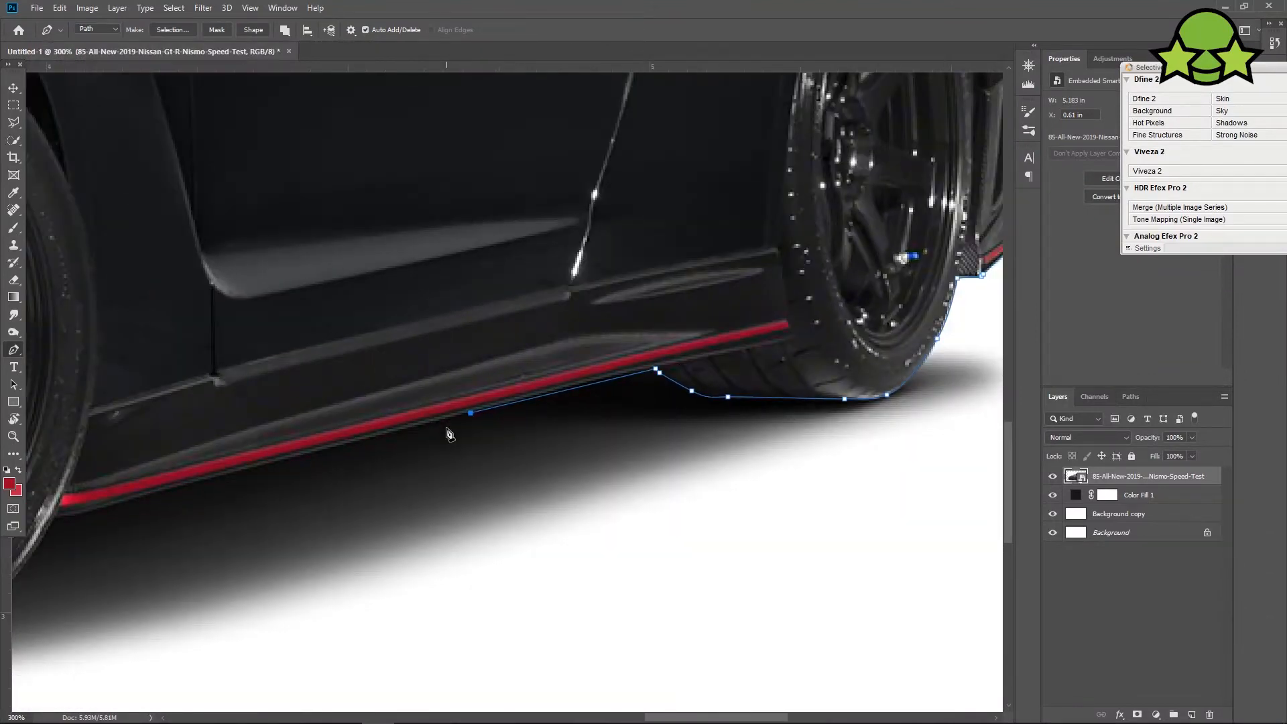
pyautogui.hscroll(-4, 632, 384)
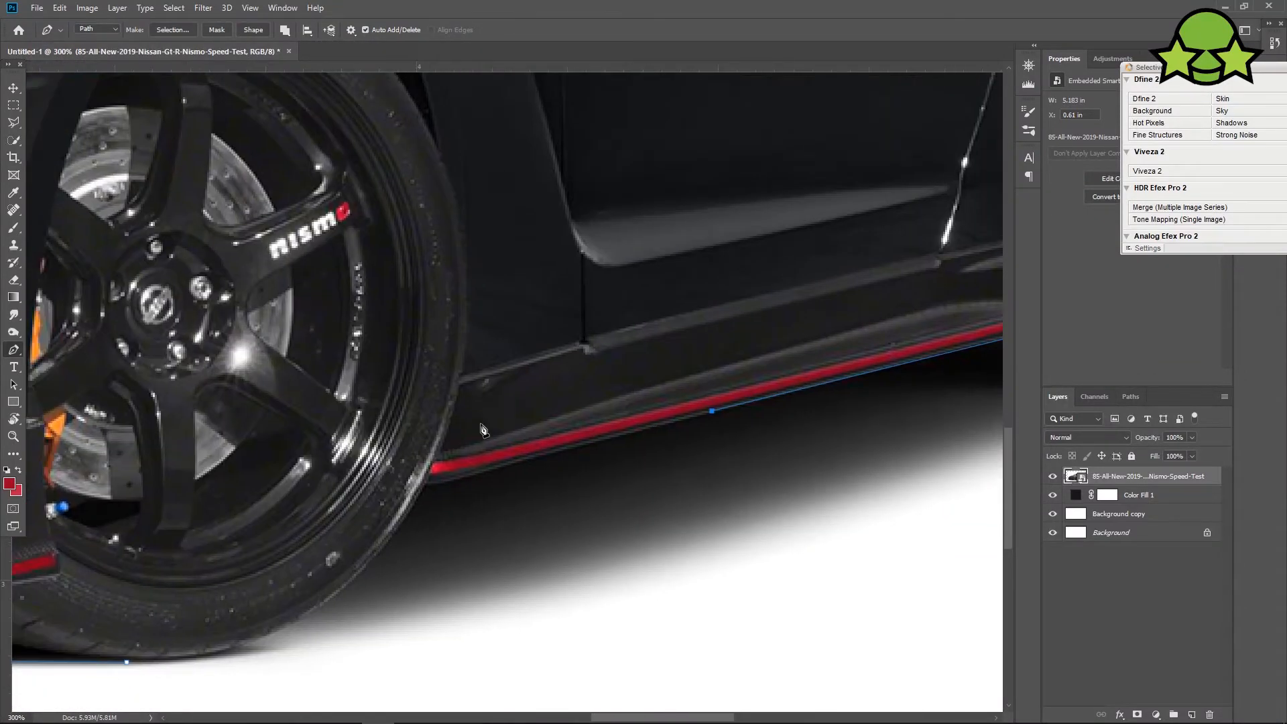
pyautogui.scroll(1, 496, 477)
pyautogui.click(493, 492)
pyautogui.click(470, 501)
# Trace the path around the bottom of the front tyre and close it at its starting point.
pyautogui.moveTo(399, 513); pyautogui.dragTo(493, 497)
pyautogui.scroll(-2, 404, 520)
pyautogui.hscroll(-2, 404, 520)
pyautogui.moveTo(335, 523); pyautogui.dragTo(294, 522)
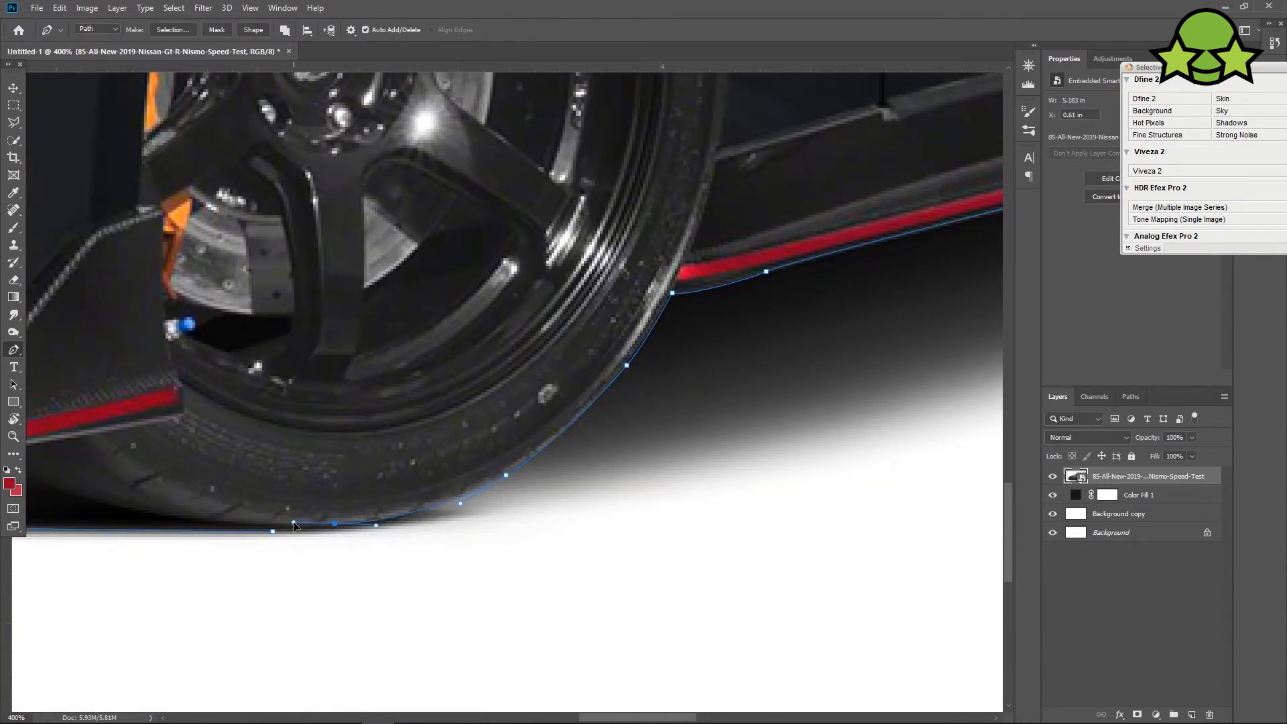
pyautogui.hscroll(-2, 375, 540)
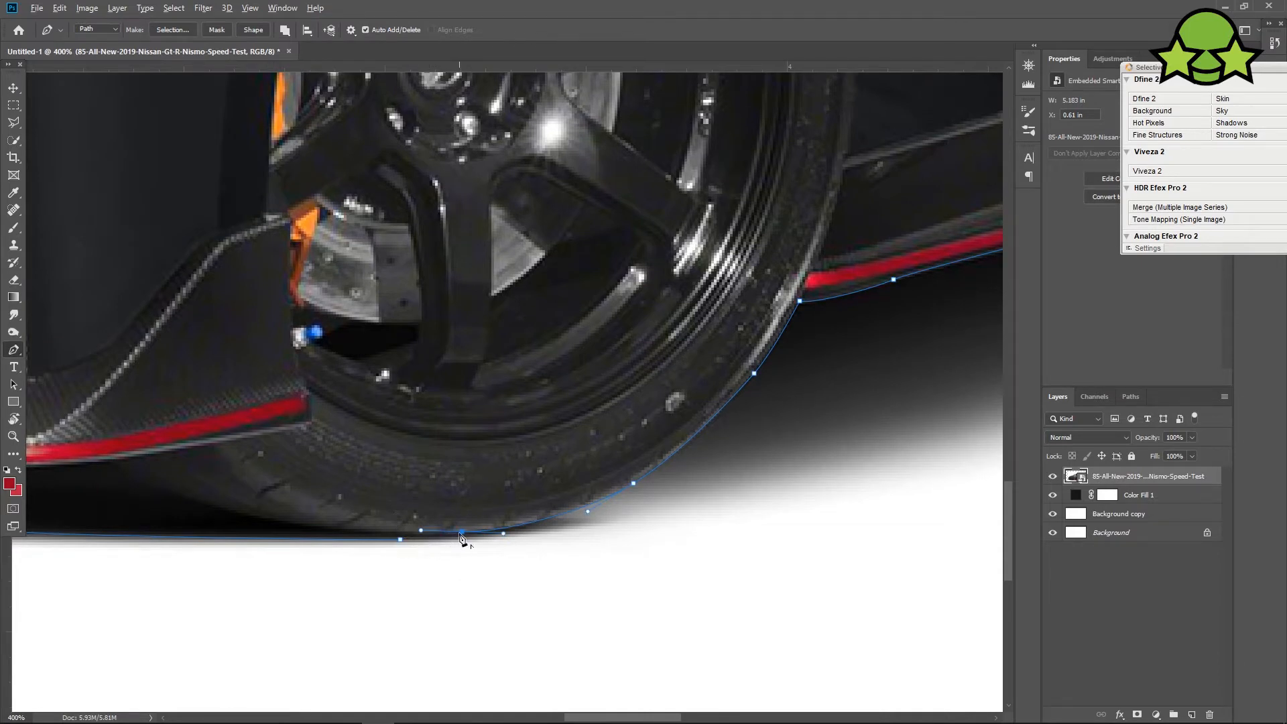
# Turn the path into a selection to copy the car onto a new layer, and hide the original photo layer.
pyautogui.hotkey('ctrl', '0')
pyautogui.hotkey('ctrl', 'Return')
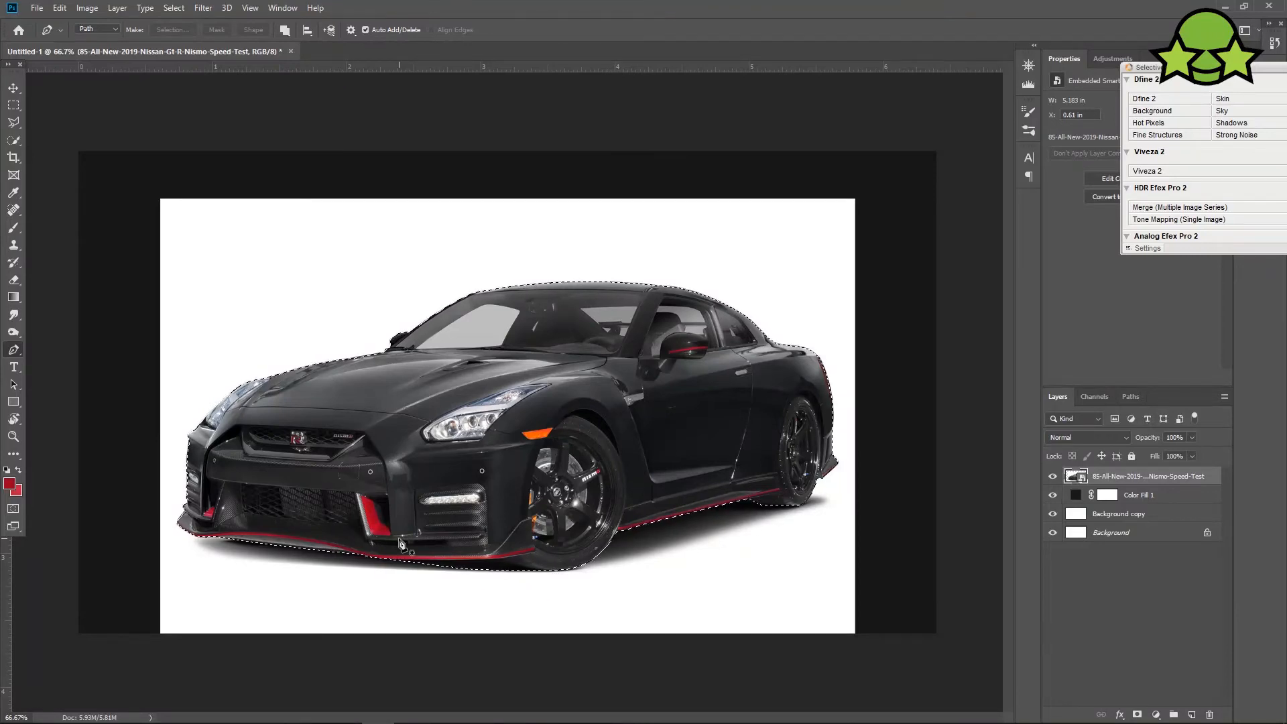
pyautogui.hotkey('ctrl', 'shift', 'alt', 'n')
pyautogui.click(1053, 494)
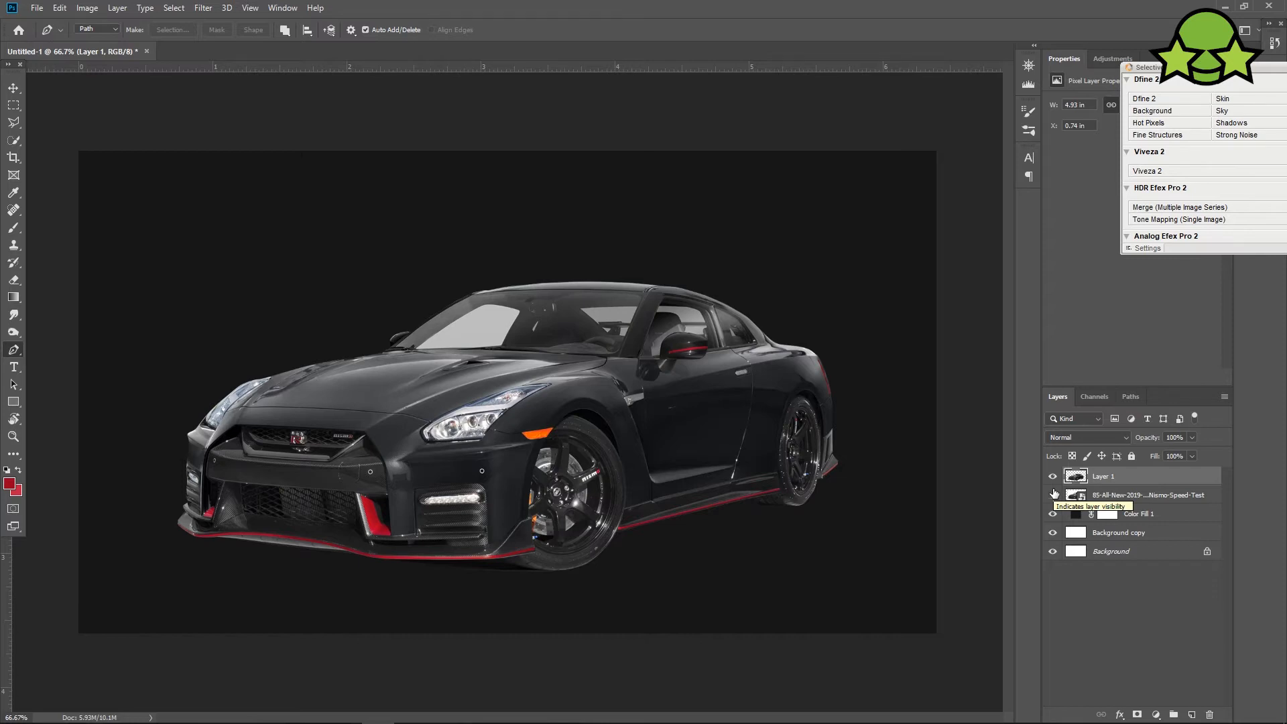
# Examine the cutout's front bumper edge and compare it with the original photo layer switched on and off.
pyautogui.hotkey('ctrl', '+')
pyautogui.hotkey('ctrl', '+')
pyautogui.moveTo(87, 558); pyautogui.dragTo(688, 154)
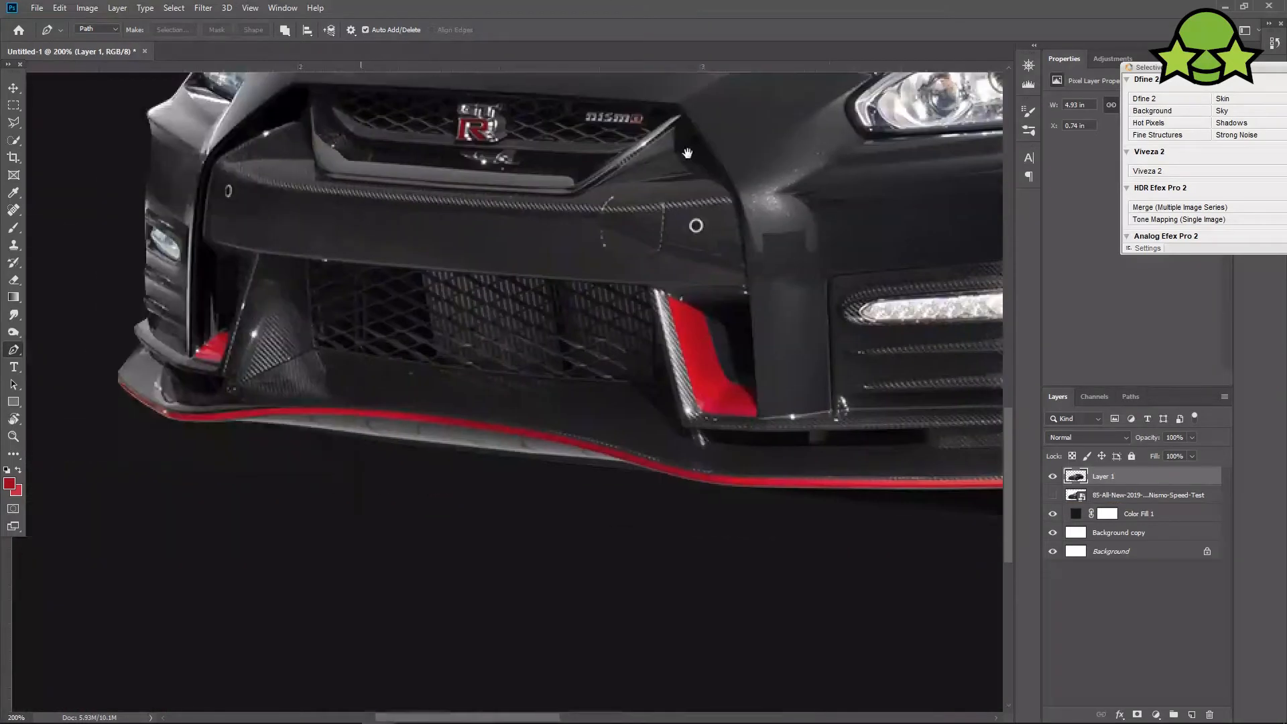
pyautogui.click(1054, 501)
pyautogui.click(1050, 495)
pyautogui.hotkey('ctrl', '-')
pyautogui.hotkey('ctrl', '-')
pyautogui.hotkey('ctrl', '+')
# Show the original photo layer beneath the cutout and set its blend mode to Multiply, keeping the cutout layer visible.
pyautogui.click(1052, 496)
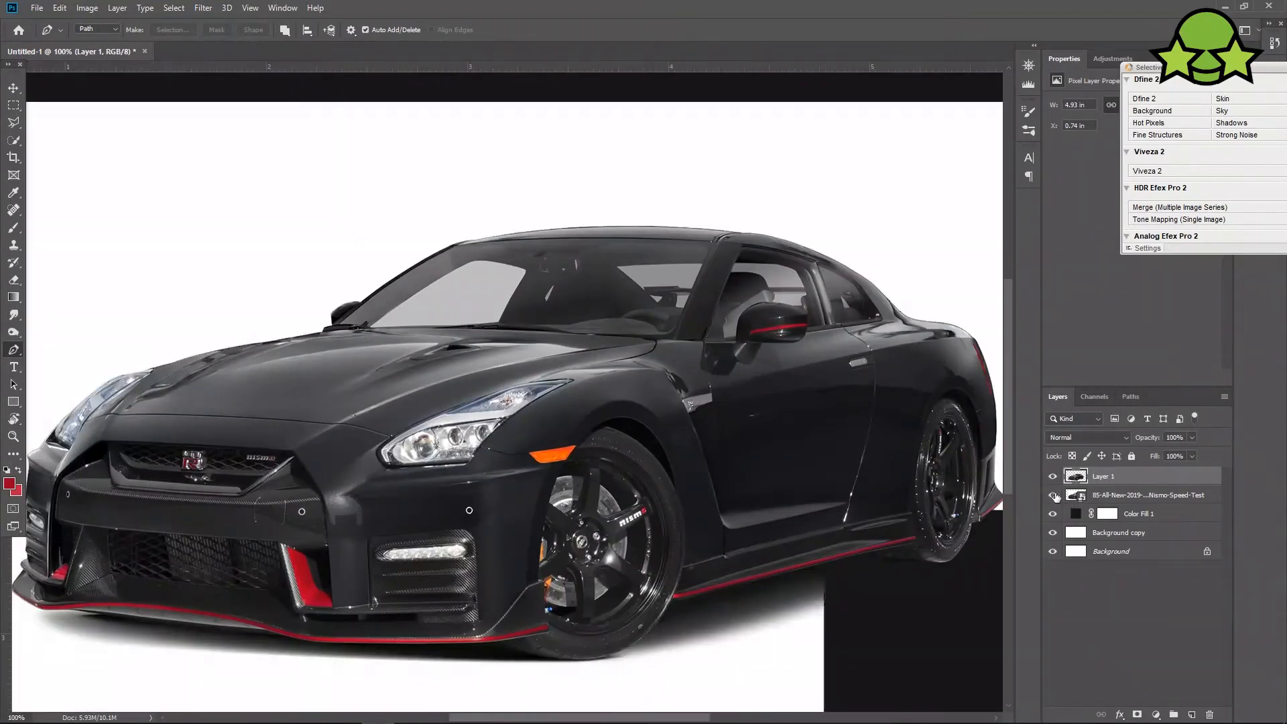
pyautogui.click(1081, 495)
pyautogui.click(1066, 437)
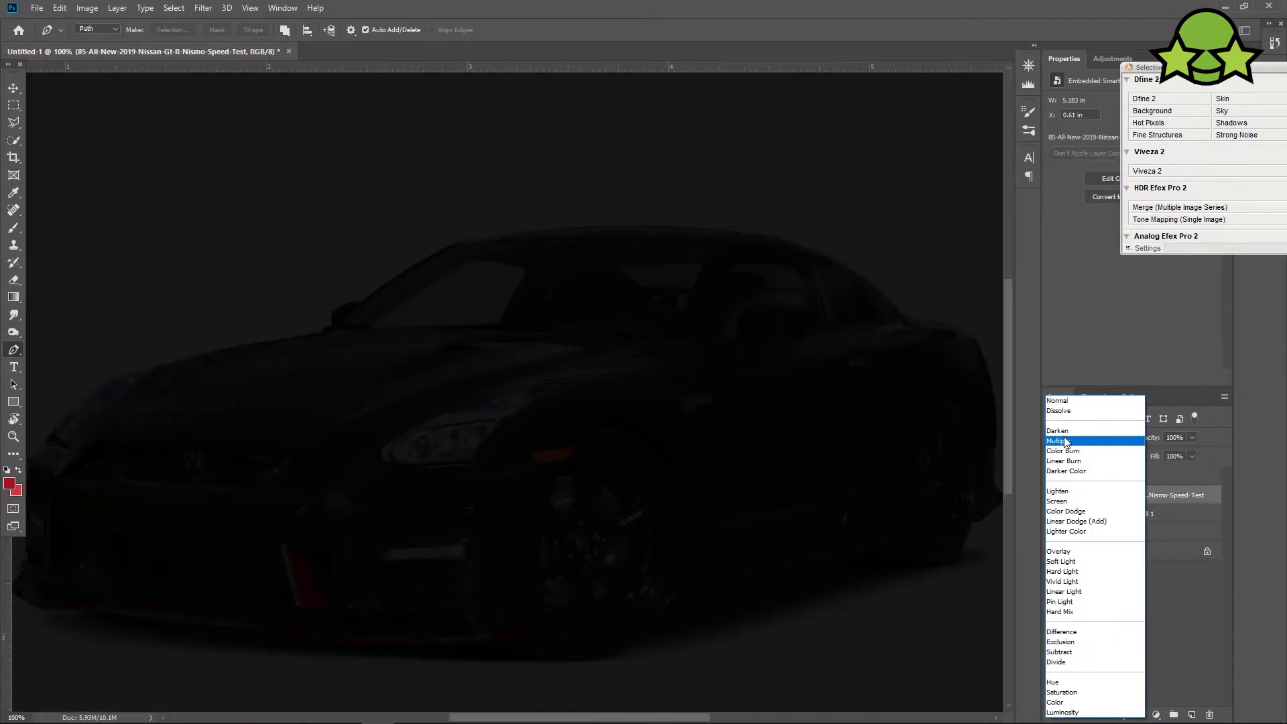
pyautogui.click(1064, 440)
pyautogui.click(1052, 476)
pyautogui.hotkey('ctrl', '-')
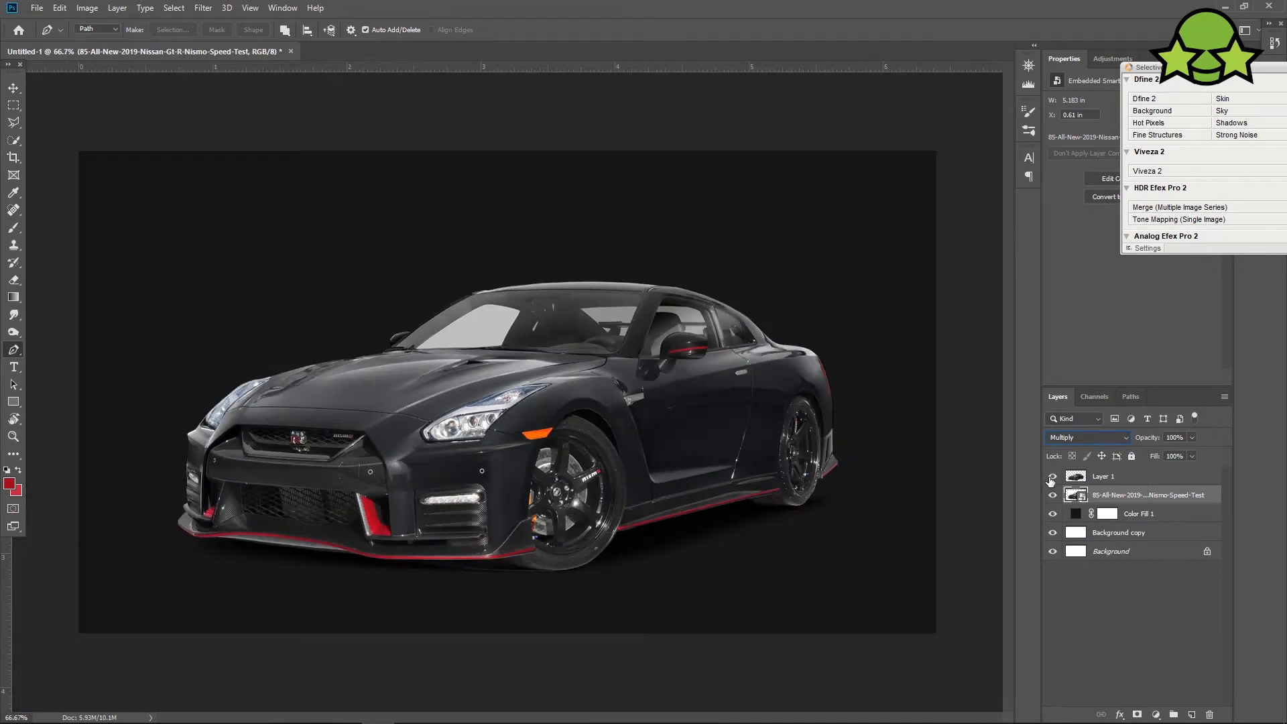
# On the cutout layer, start a Pen path around the windshield's light area, tracing its inner edge from the lower to the upper corner.
pyautogui.hotkey('ctrl', '+')
pyautogui.hotkey('ctrl', '-')
pyautogui.hotkey('ctrl', '+')
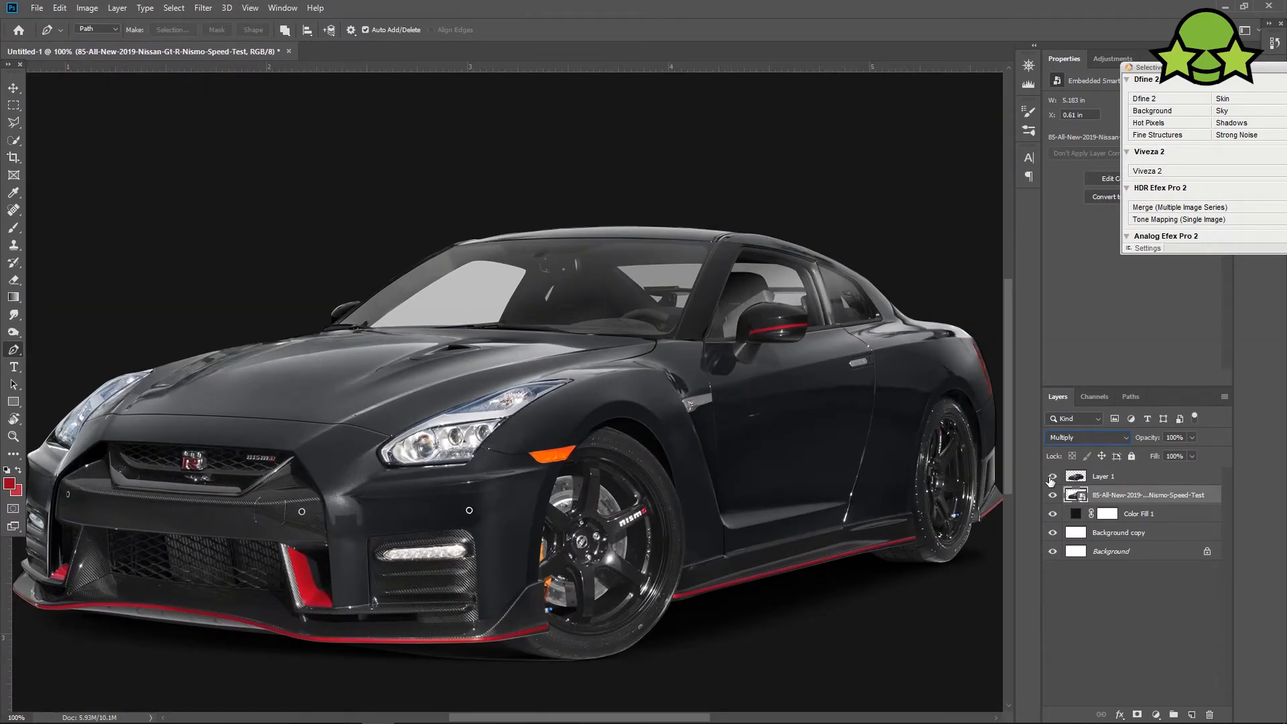
pyautogui.click(1105, 476)
pyautogui.hotkey('ctrl', '+')
pyautogui.moveTo(356, 112); pyautogui.dragTo(455, 240)
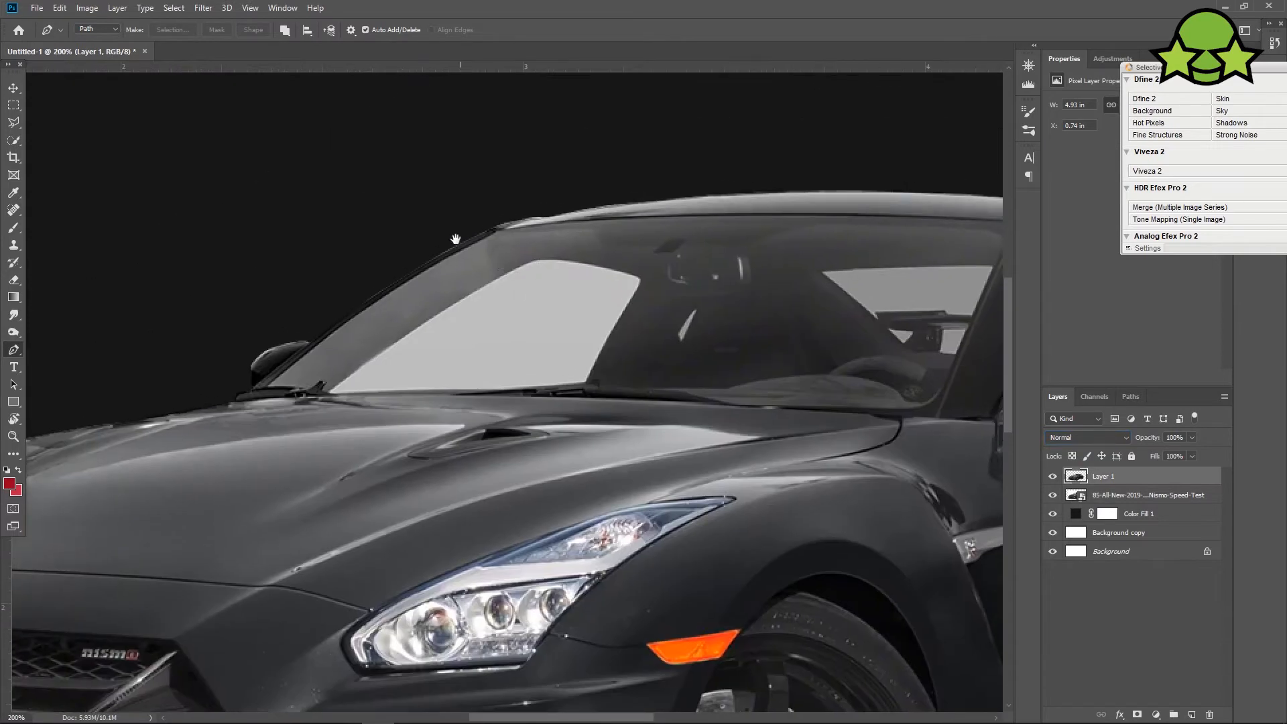
pyautogui.keyDown('alt'); pyautogui.scroll(1, 416, 325); pyautogui.keyUp('alt')
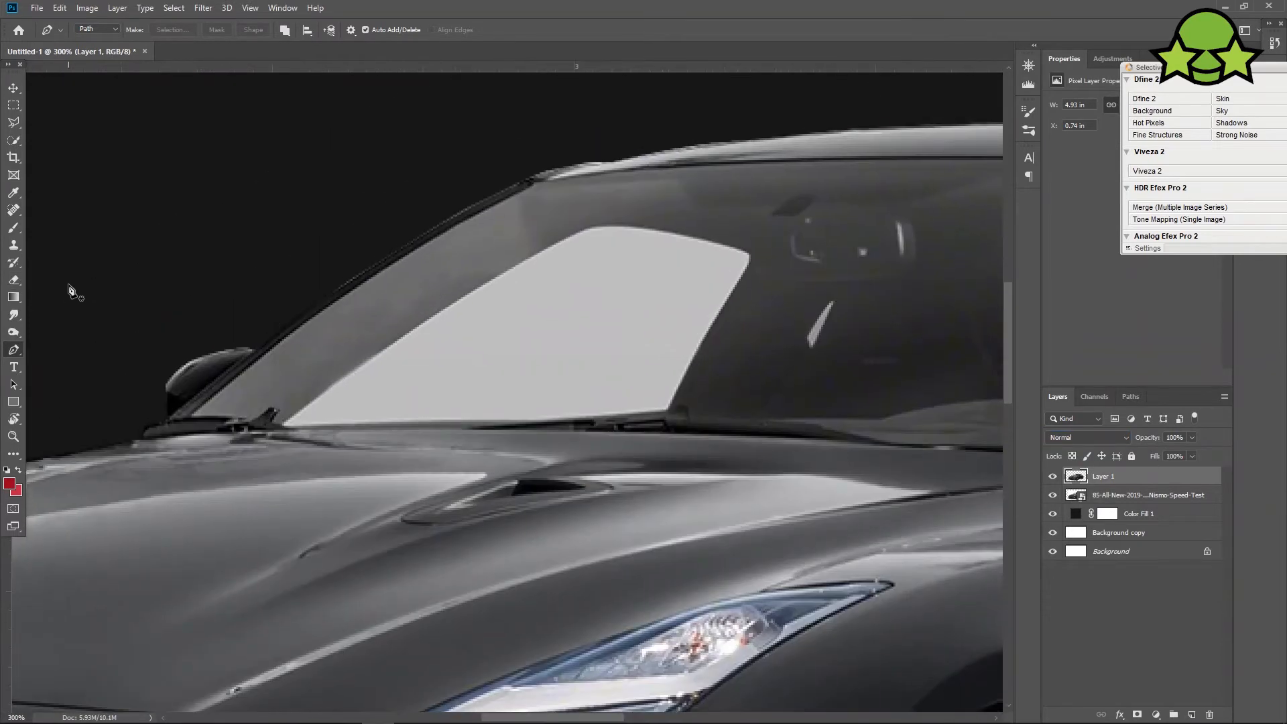
pyautogui.click(668, 411)
pyautogui.hotkey('ctrl', '+')
pyautogui.moveTo(719, 280); pyautogui.dragTo(720, 374)
pyautogui.moveTo(831, 313); pyautogui.dragTo(827, 299)
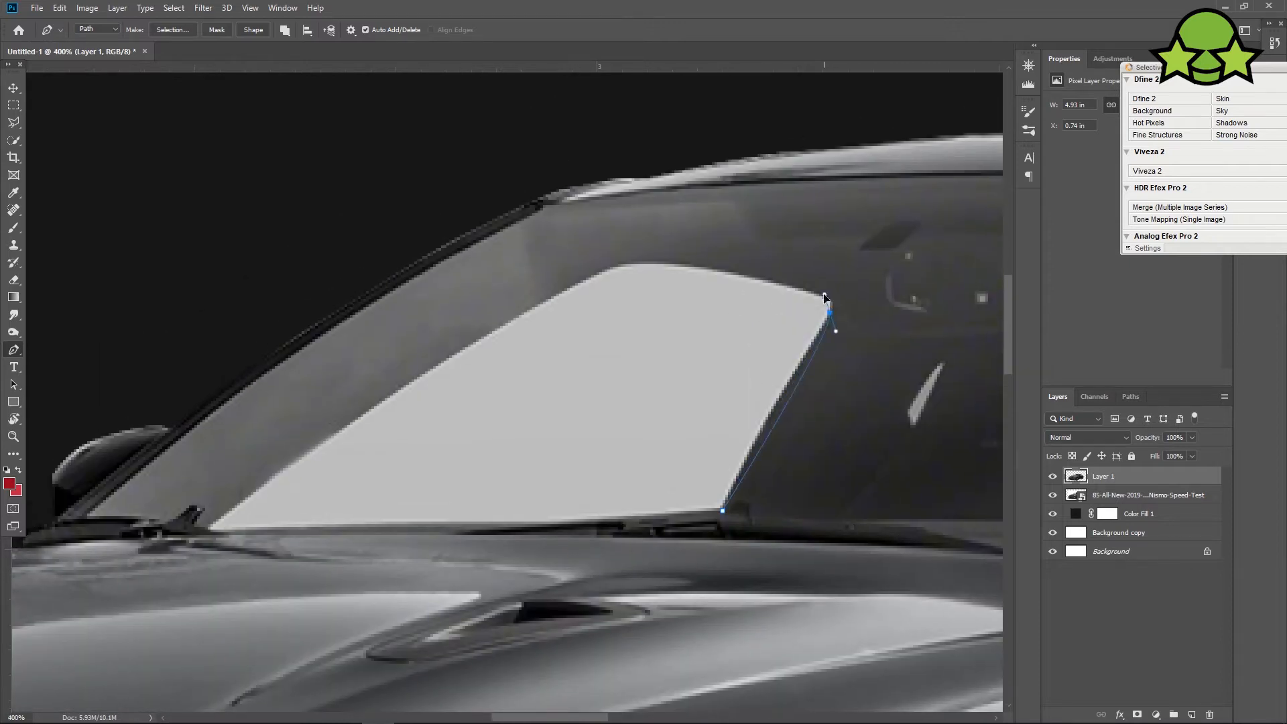
pyautogui.hotkey('ctrl', 'z')
pyautogui.click(831, 312)
pyautogui.hotkey('ctrl', 'z')
pyautogui.click(832, 313)
# Continue the path along the curved upper edge of the windshield's light area and partway down its long slope.
pyautogui.click(665, 265)
pyautogui.click(631, 264)
pyautogui.click(614, 264)
pyautogui.click(595, 275)
pyautogui.moveTo(570, 302); pyautogui.dragTo(756, 291)
pyautogui.click(626, 352)
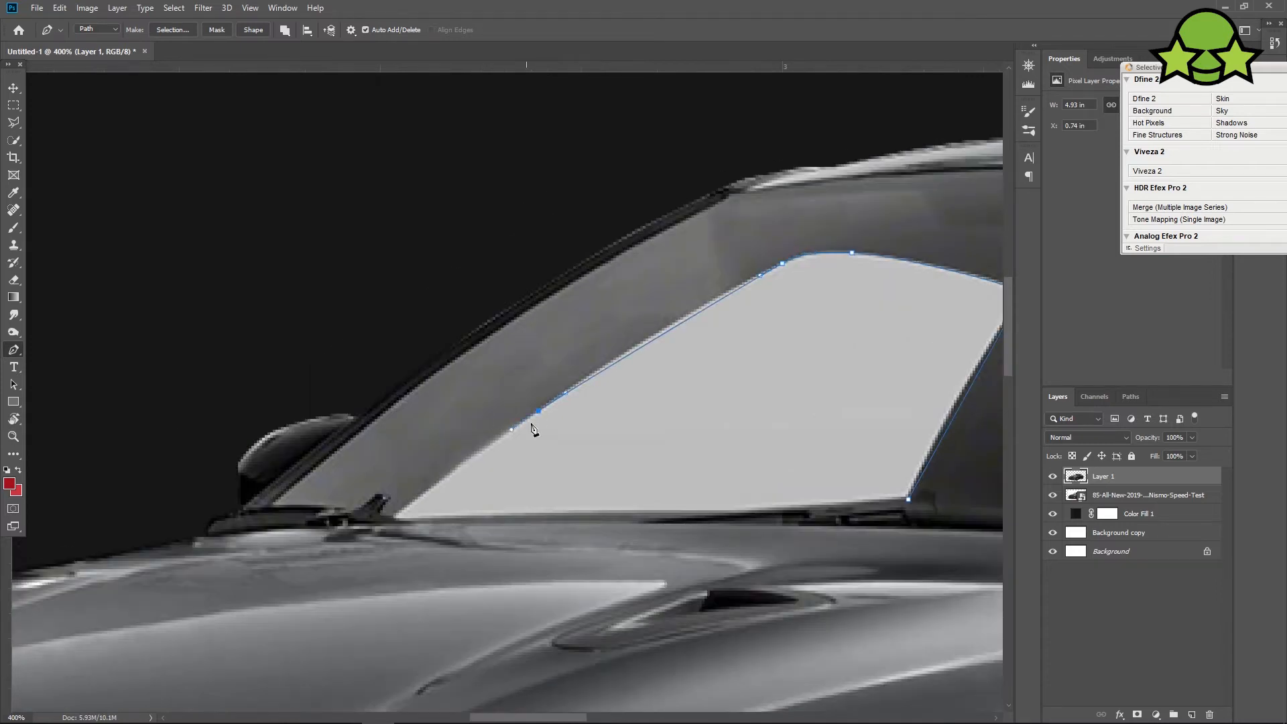
# Trace the rest of the slope and the lower edge above the hood, closing the windshield path at its starting point.
pyautogui.click(582, 382)
pyautogui.moveTo(536, 415); pyautogui.dragTo(617, 322)
pyautogui.moveTo(476, 421); pyautogui.dragTo(458, 442)
pyautogui.click(476, 425)
pyautogui.moveTo(832, 430); pyautogui.dragTo(511, 399)
pyautogui.click(668, 377)
pyautogui.hotkey('ctrl', 'z')
pyautogui.moveTo(417, 387); pyautogui.dragTo(430, 388)
pyautogui.moveTo(597, 380); pyautogui.dragTo(656, 379)
pyautogui.hotkey('ctrl', 'z')
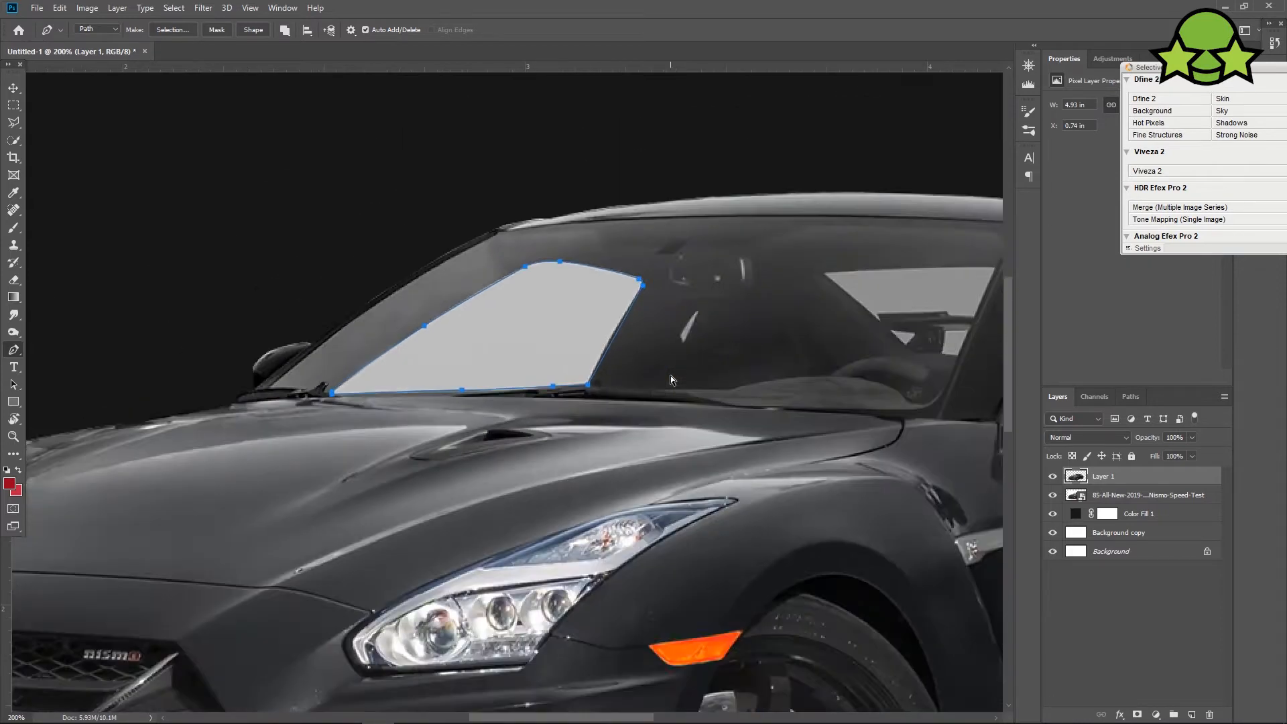
# Turn the closed windshield path into a selection and switch to the Brush tool.
pyautogui.hotkey('ctrl', '-')
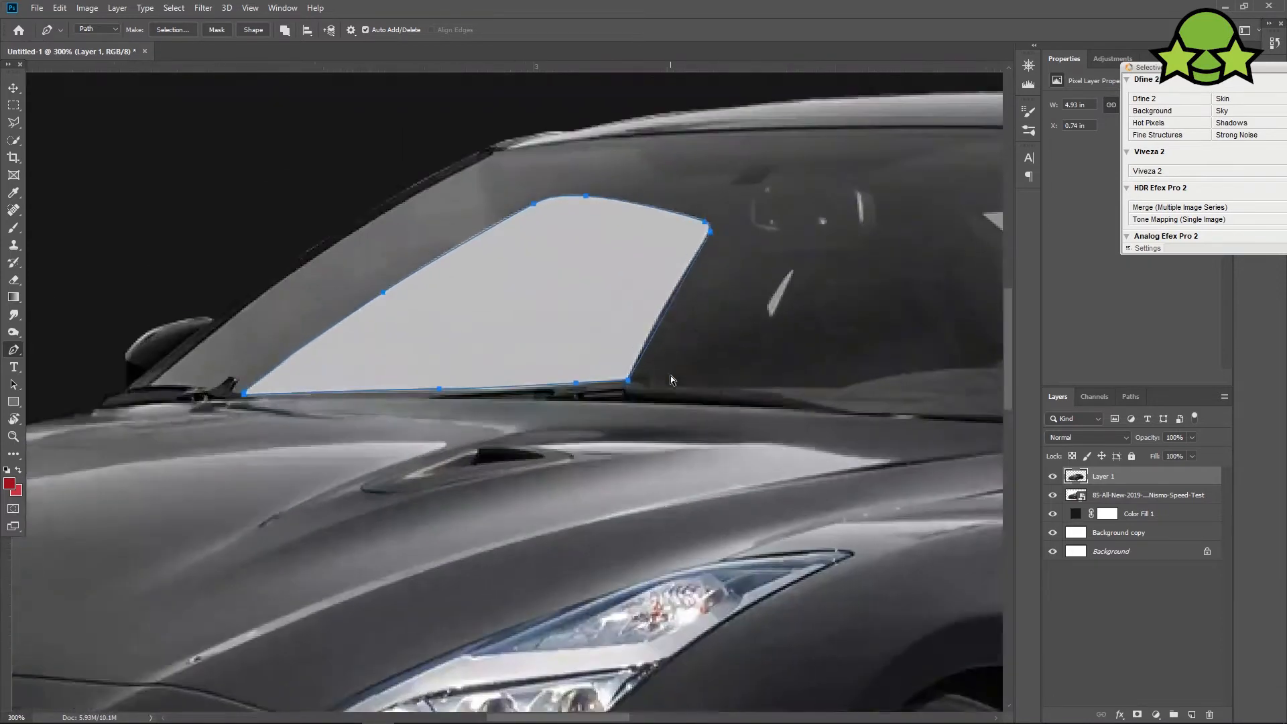
pyautogui.hotkey('ctrl', '-')
pyautogui.hotkey('ctrl', 'Return')
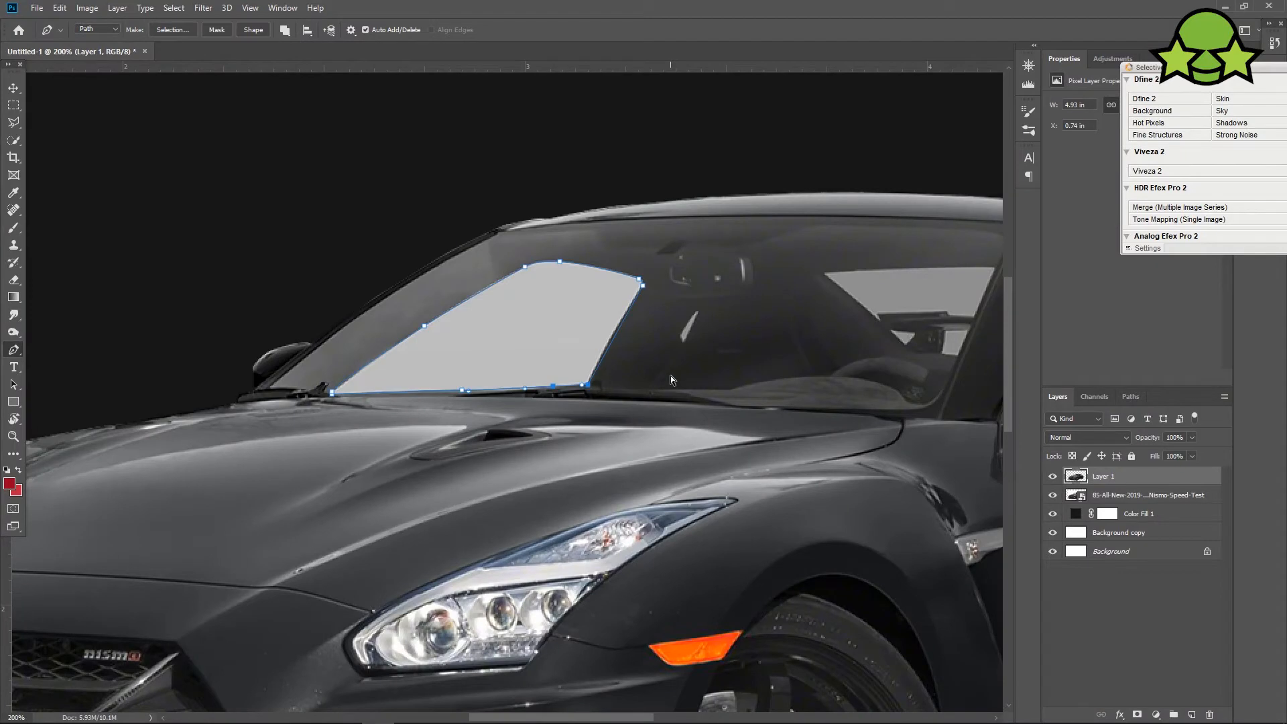
pyautogui.click(13, 227)
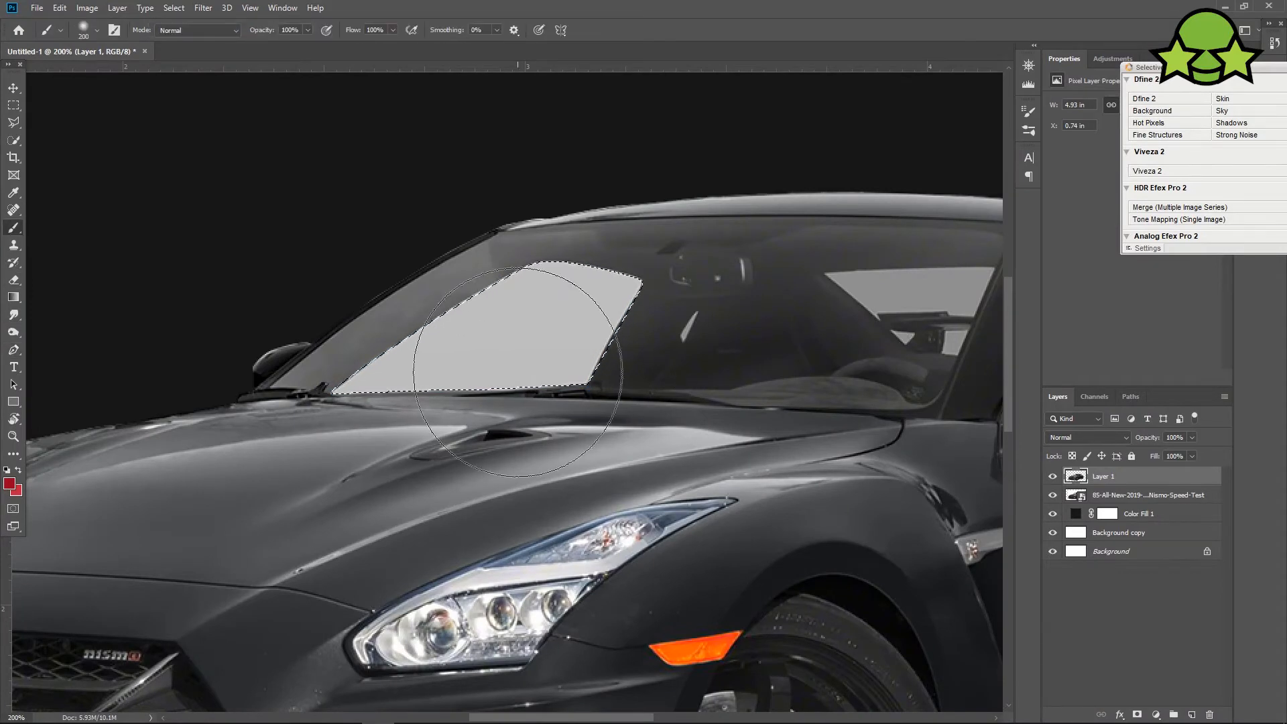
pyautogui.click(1137, 714)
pyautogui.press('d')
pyautogui.hotkey('ctrl', 'z')
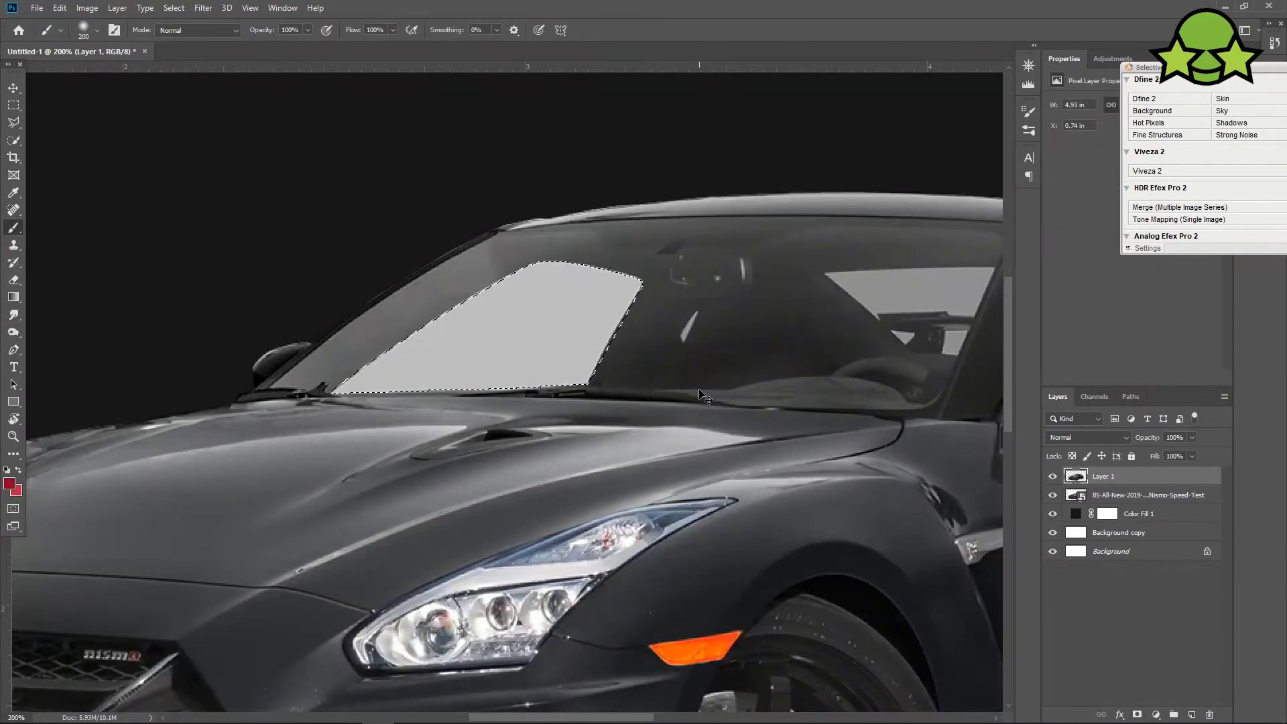
# Add a white layer mask to the cutout layer, set black as the foreground colour and reduce the brush size to 70.
pyautogui.click(1137, 715)
pyautogui.press('d')
pyautogui.hotkey('ctrl', 'i')
pyautogui.press('[')
pyautogui.press('[')
pyautogui.press('[')
pyautogui.press('[')
pyautogui.press('[')
pyautogui.press('[')
pyautogui.press('[')
# Paint black at 50% brush opacity on the mask over the selected windshield area, and deselect it.
pyautogui.moveTo(299, 30); pyautogui.dragTo(187, 73)
pyautogui.write('50')
pyautogui.moveTo(355, 369)
pyautogui.mouseDown()
pyautogui.moveTo(469, 342)
pyautogui.moveTo(636, 248)
pyautogui.moveTo(617, 350)
pyautogui.mouseUp()
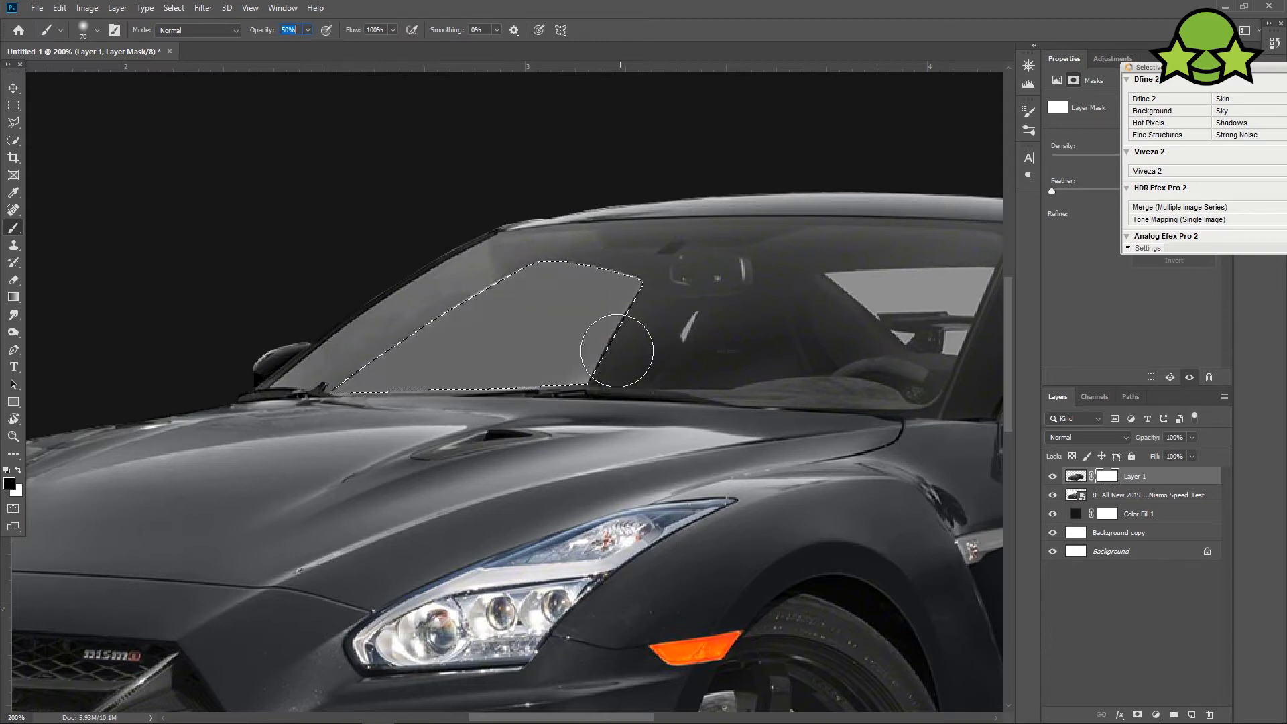
pyautogui.hotkey('ctrl', 'd')
# Trace a closed Pen path around the large light area of the rear window seen through the windshield.
pyautogui.moveTo(791, 377); pyautogui.dragTo(520, 426)
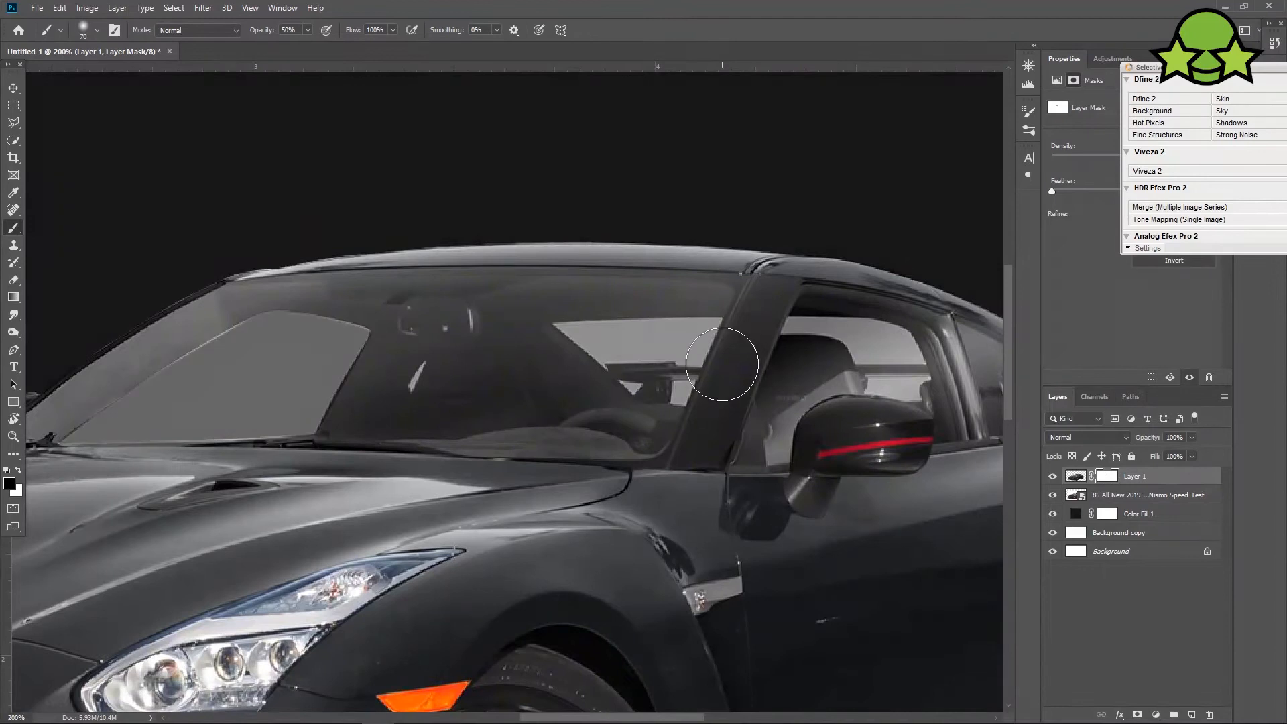
pyautogui.hotkey('ctrl', '+')
pyautogui.moveTo(696, 339); pyautogui.dragTo(216, 328)
pyautogui.hotkey('ctrl', '+')
pyautogui.moveTo(608, 174); pyautogui.dragTo(529, 322)
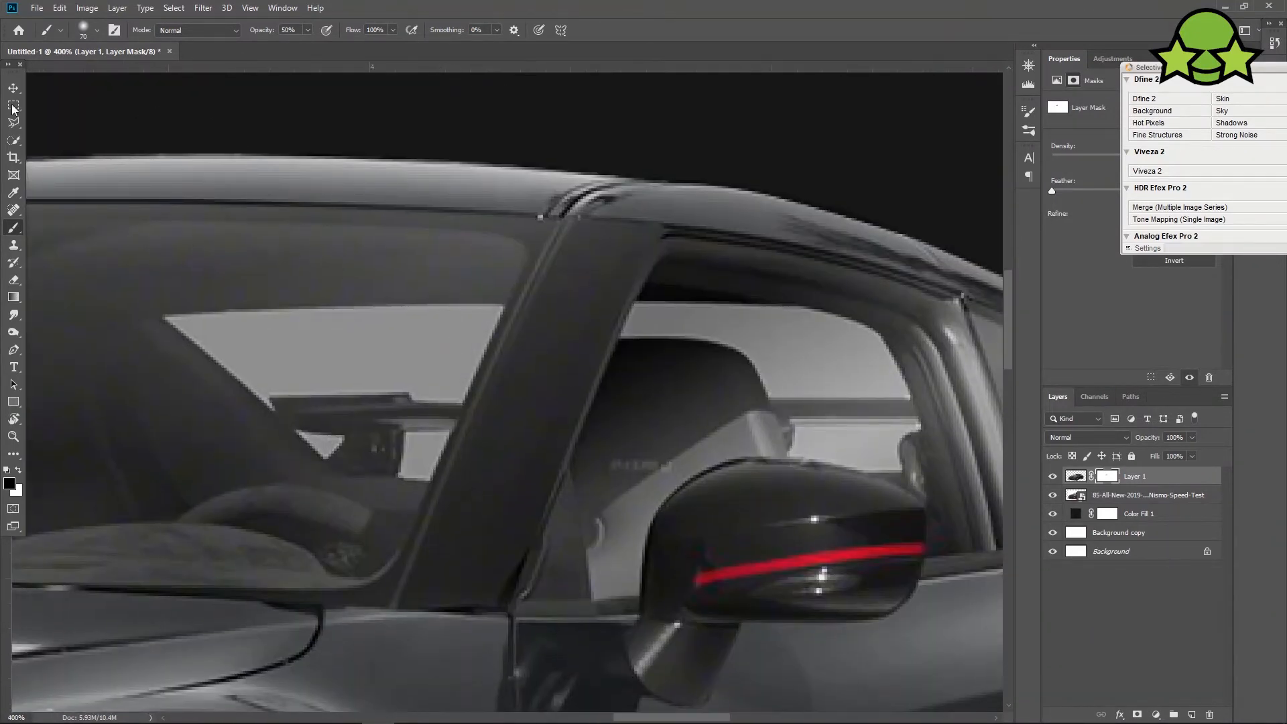
pyautogui.click(13, 349)
pyautogui.hotkey('ctrl', '+')
pyautogui.hotkey('ctrl', '+')
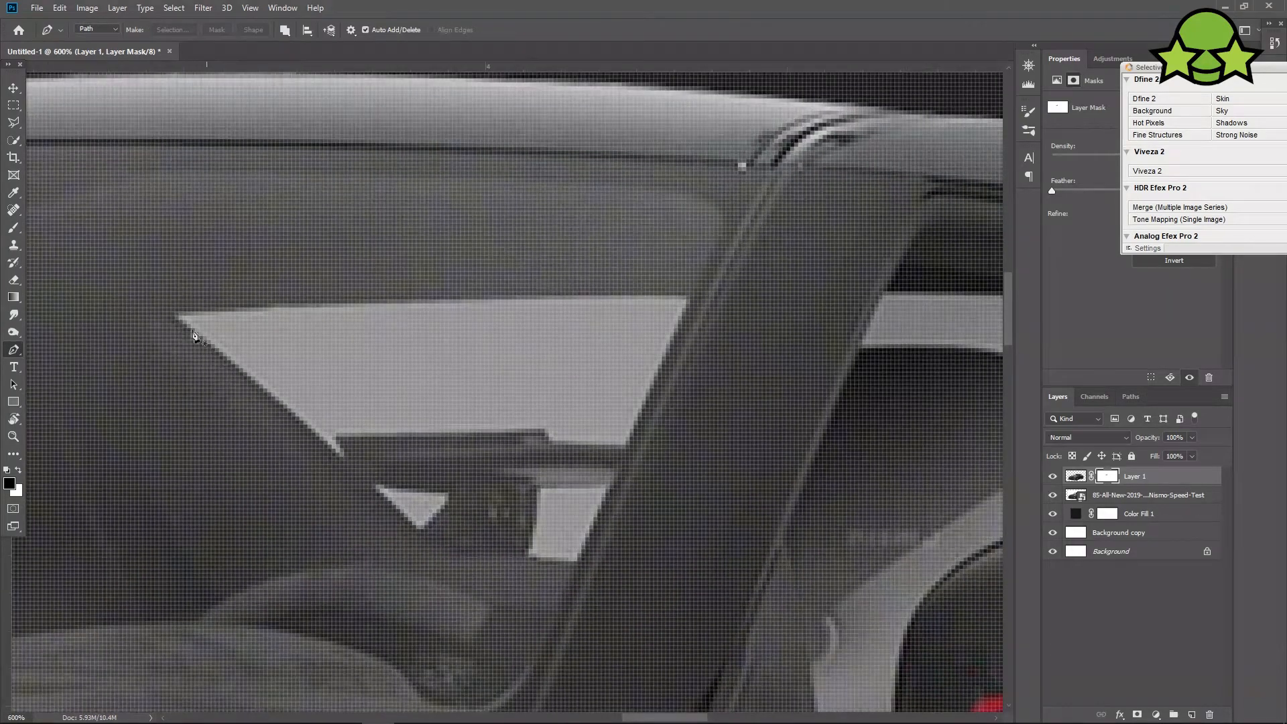
pyautogui.click(175, 316)
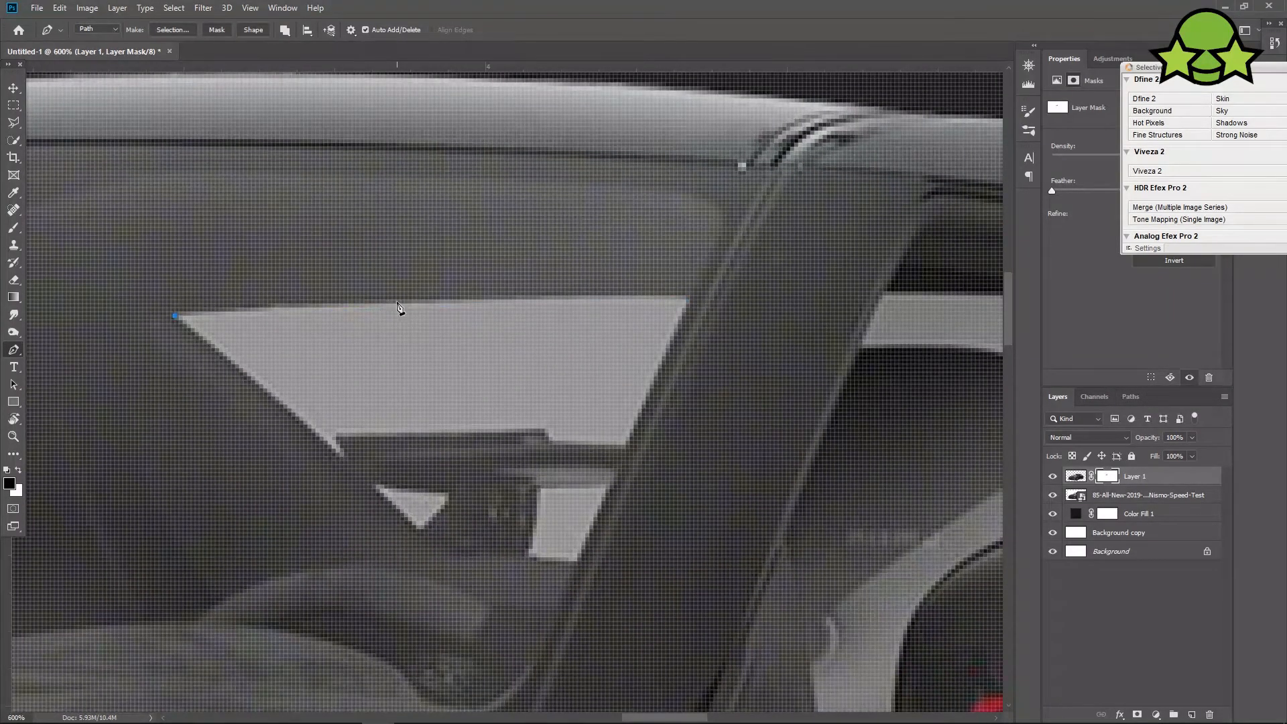
pyautogui.click(685, 296)
pyautogui.click(340, 456)
pyautogui.moveTo(213, 260); pyautogui.dragTo(364, 362)
pyautogui.moveTo(326, 417); pyautogui.dragTo(291, 396)
# Trace closed paths around the small triangular and four-sided light areas beneath the rear spoiler.
pyautogui.keyDown('space'); pyautogui.moveTo(495, 432); pyautogui.dragTo(325, 242); pyautogui.keyUp('space')
pyautogui.hotkey('ctrl', '+')
pyautogui.click(327, 416)
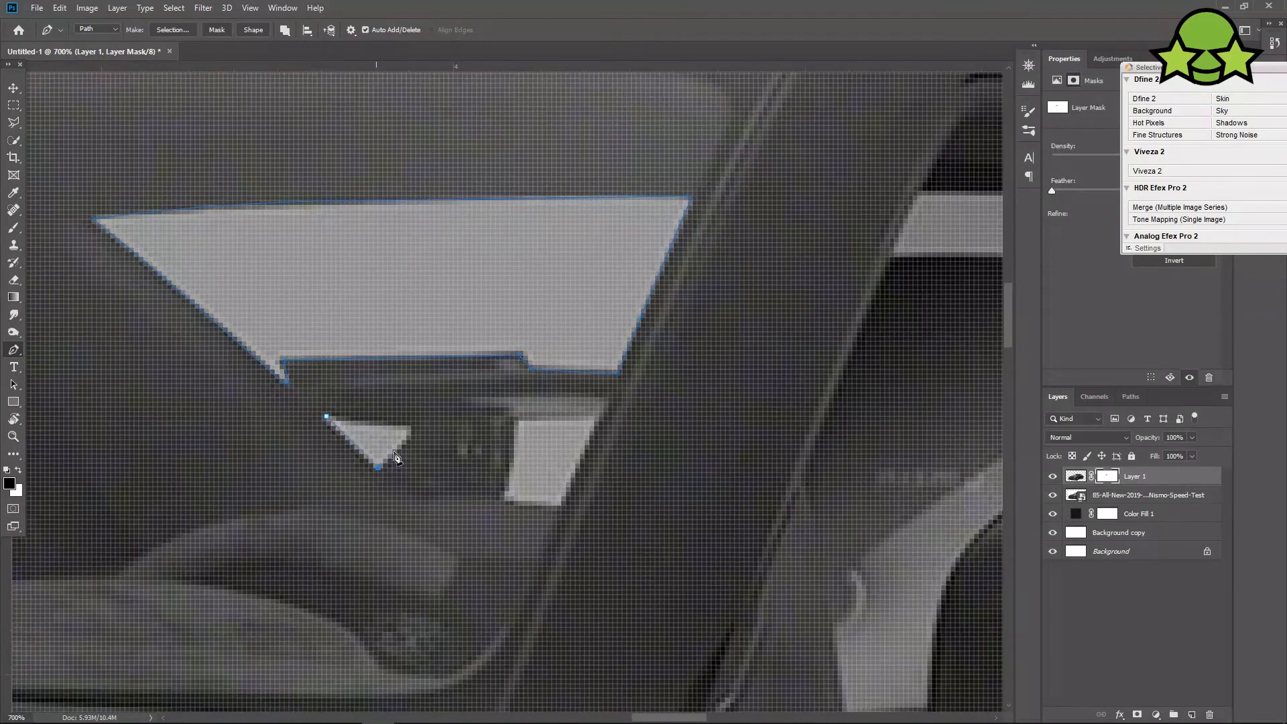
pyautogui.click(374, 467)
pyautogui.moveTo(513, 432); pyautogui.dragTo(457, 441)
pyautogui.moveTo(360, 441); pyautogui.dragTo(363, 435)
pyautogui.hotkey('ctrl', 'z')
pyautogui.moveTo(460, 431); pyautogui.dragTo(324, 428)
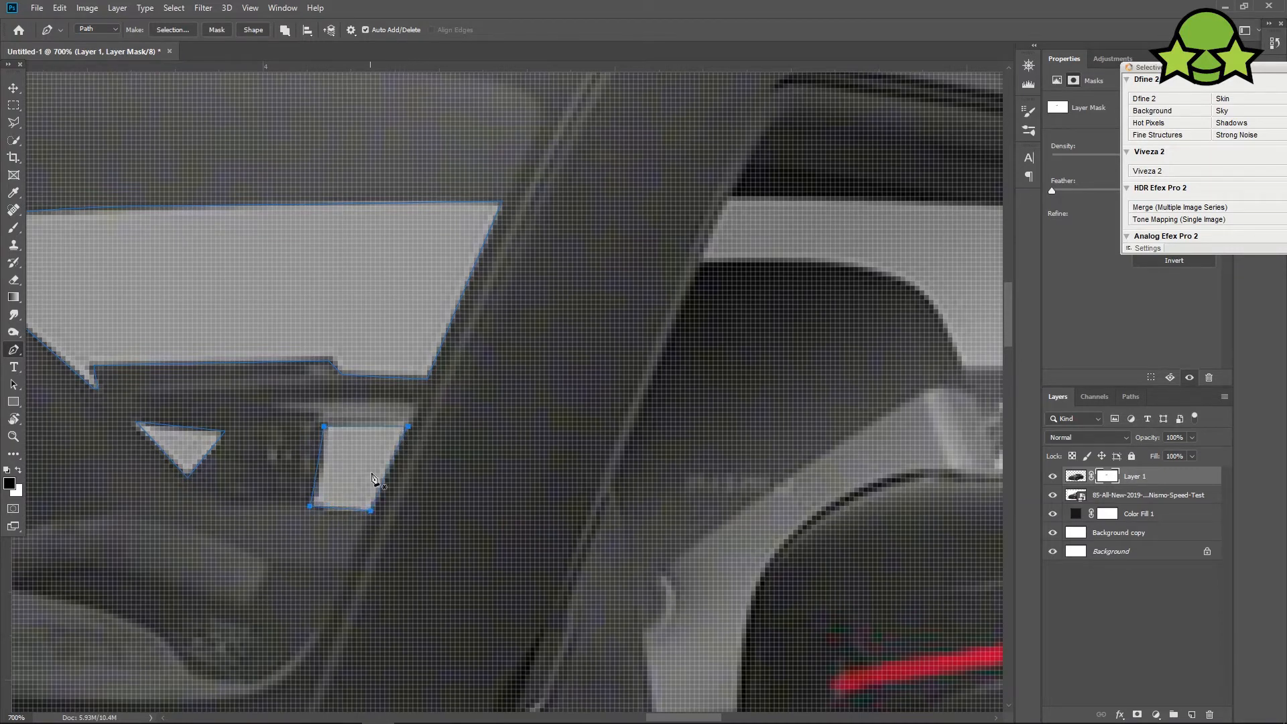
# Start a path around the side window's light area, tracing its upper edge and the curve down the rear window frame.
pyautogui.hotkey('ctrl', '-')
pyautogui.hotkey('ctrl', '-')
pyautogui.hotkey('ctrl', '-')
pyautogui.hotkey('ctrl', '-')
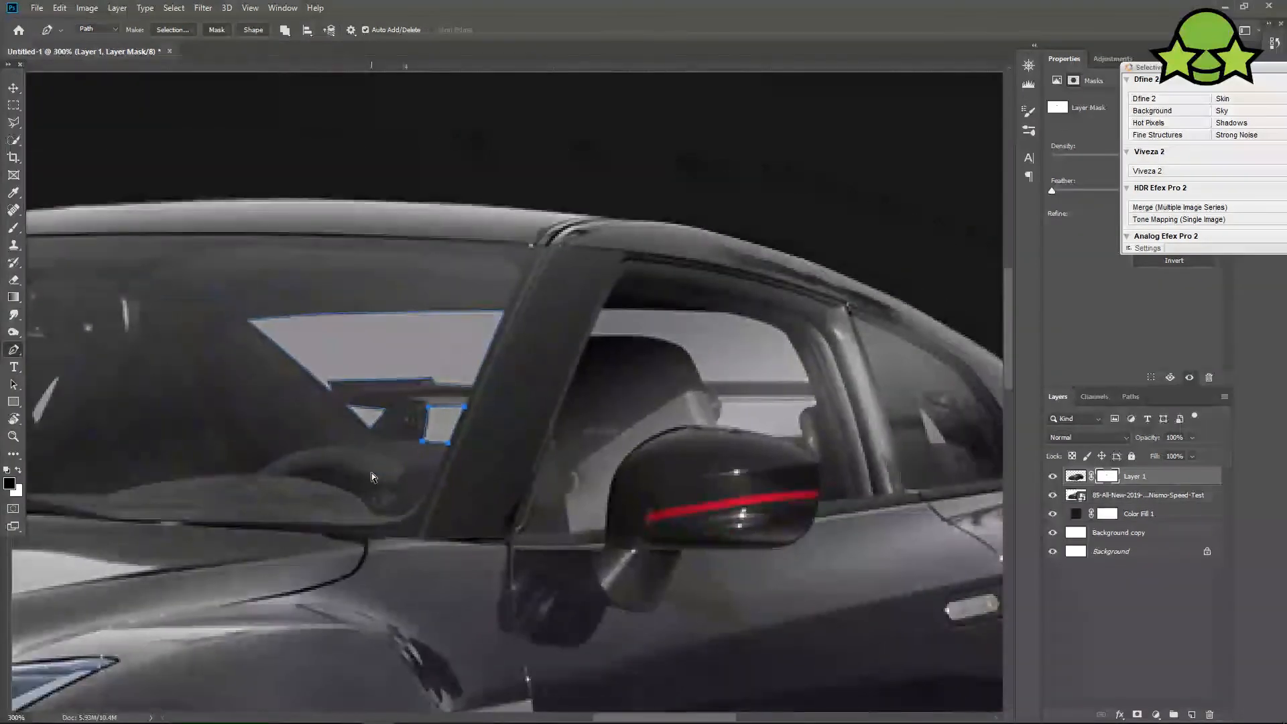
pyautogui.hotkey('ctrl', '-')
pyautogui.hotkey('ctrl', '+')
pyautogui.hotkey('ctrl', '+')
pyautogui.moveTo(582, 232); pyautogui.dragTo(412, 291)
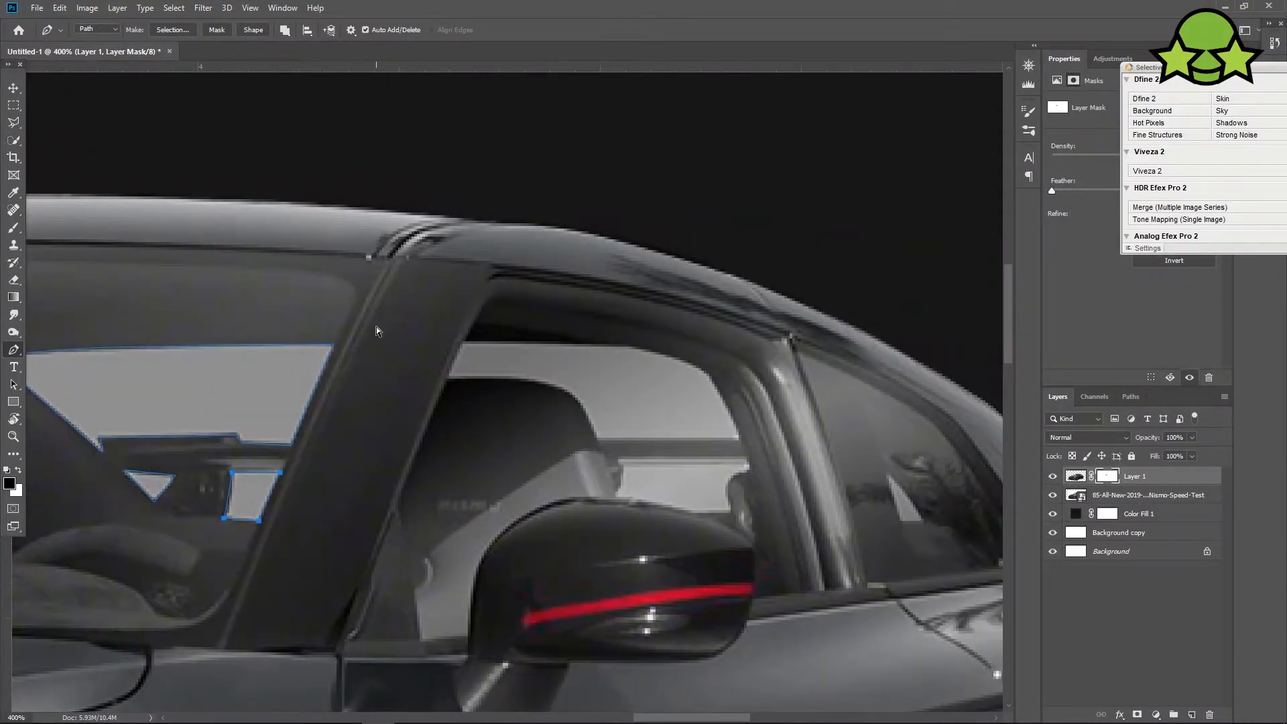
pyautogui.hotkey('ctrl', '+')
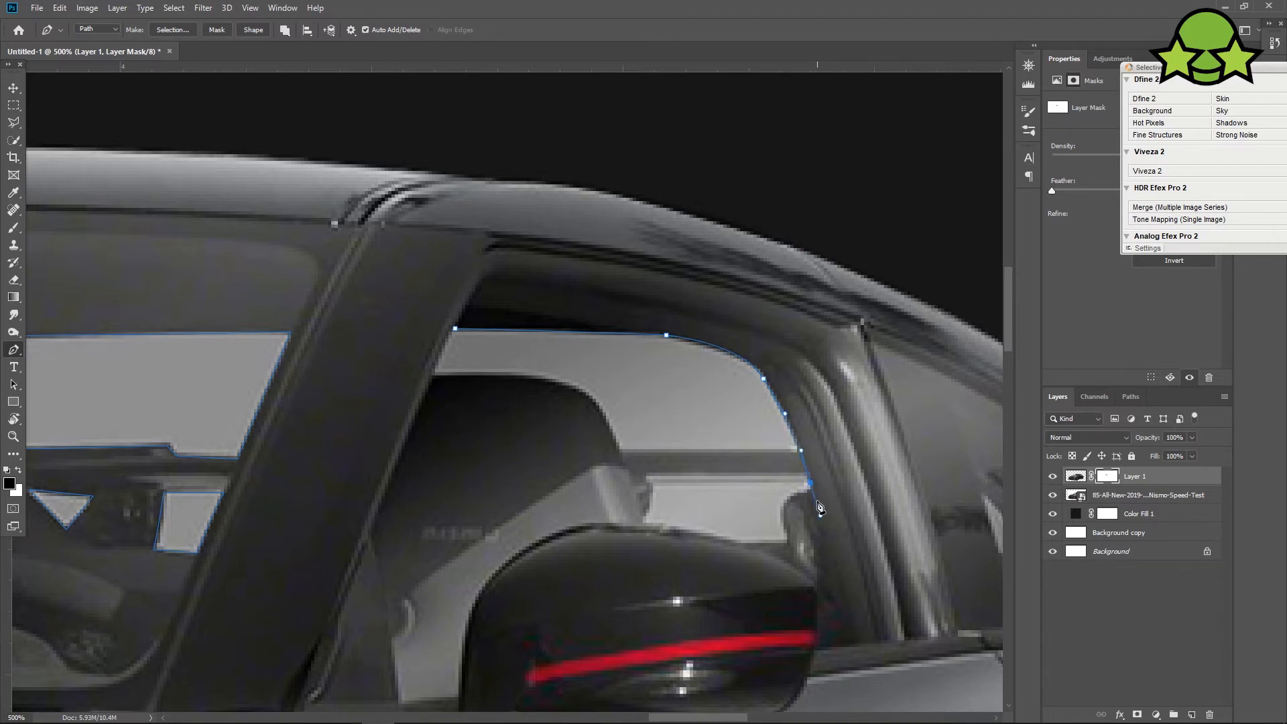
pyautogui.hotkey('ctrl', '+')
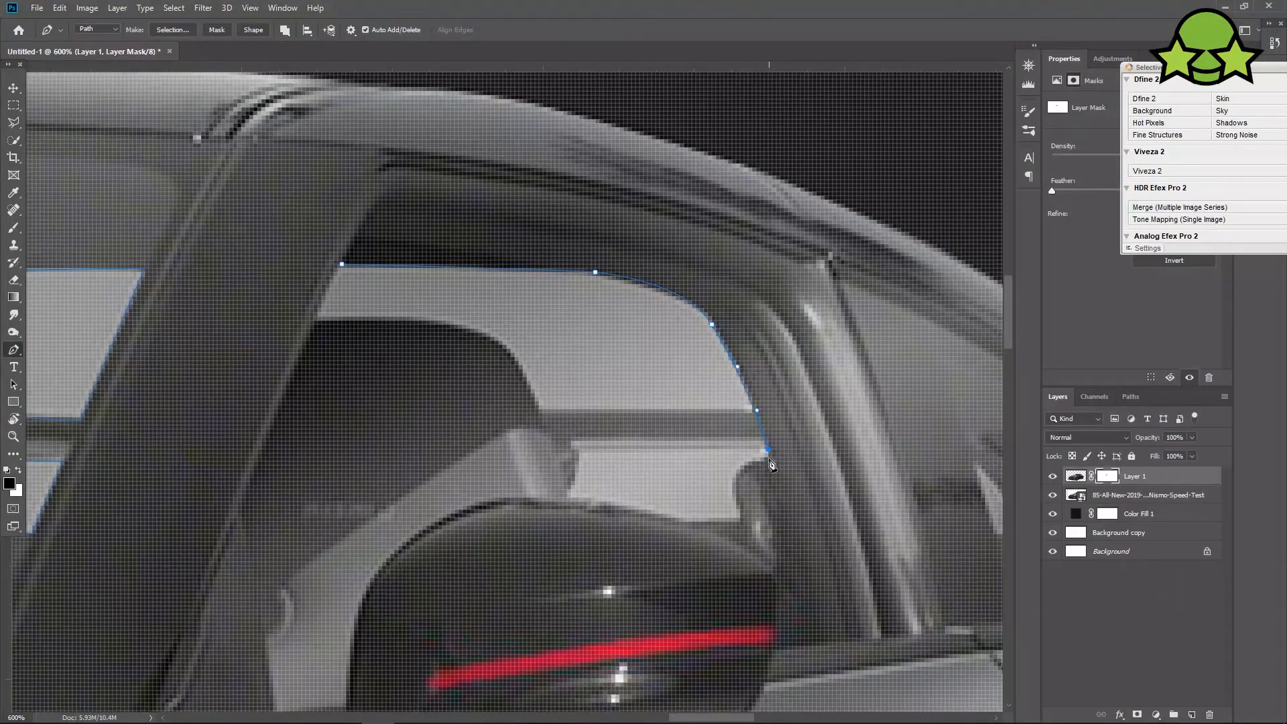
# Trace the side window path along the top of the mirror and around the seat's headrest, and close it.
pyautogui.click(736, 485)
pyautogui.click(740, 517)
pyautogui.moveTo(684, 521); pyautogui.dragTo(673, 524)
pyautogui.moveTo(416, 421); pyautogui.dragTo(537, 437)
pyautogui.click(697, 518)
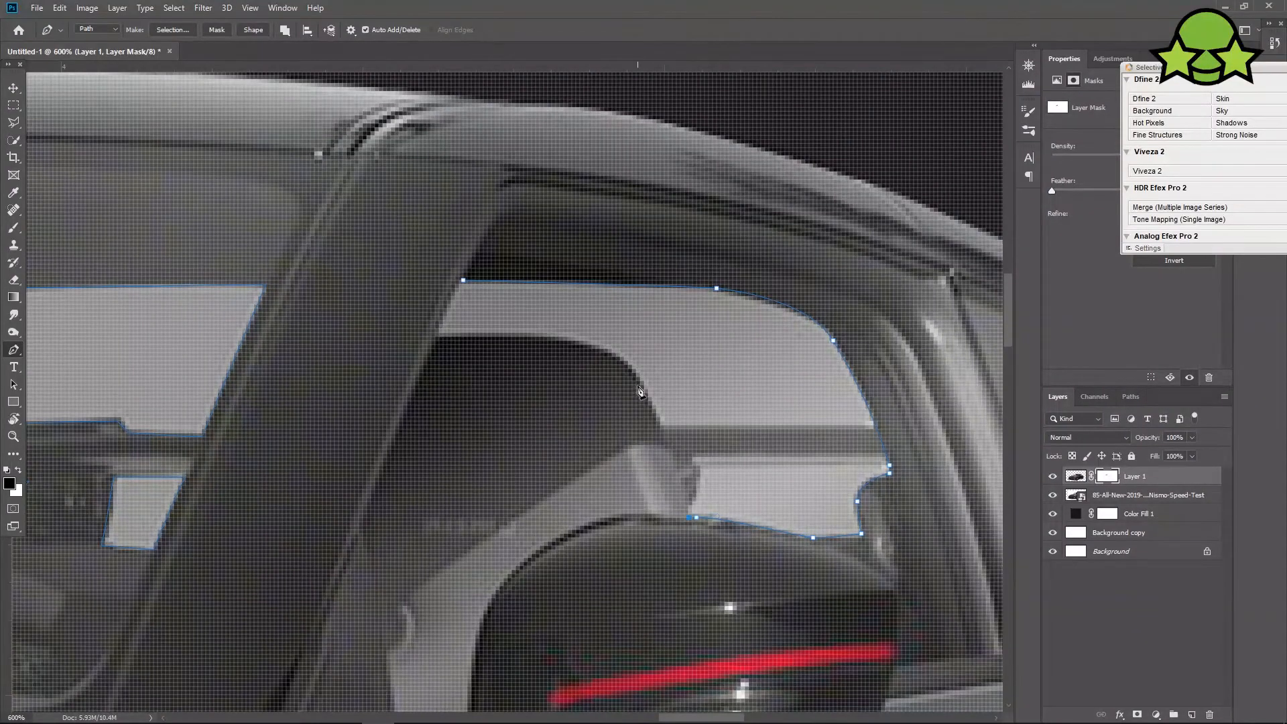
pyautogui.moveTo(533, 338); pyautogui.dragTo(349, 328)
pyautogui.click(503, 337)
# Trace the small light triangle in the rear quarter window and turn all the window paths into a selection.
pyautogui.hotkey('ctrl', '-')
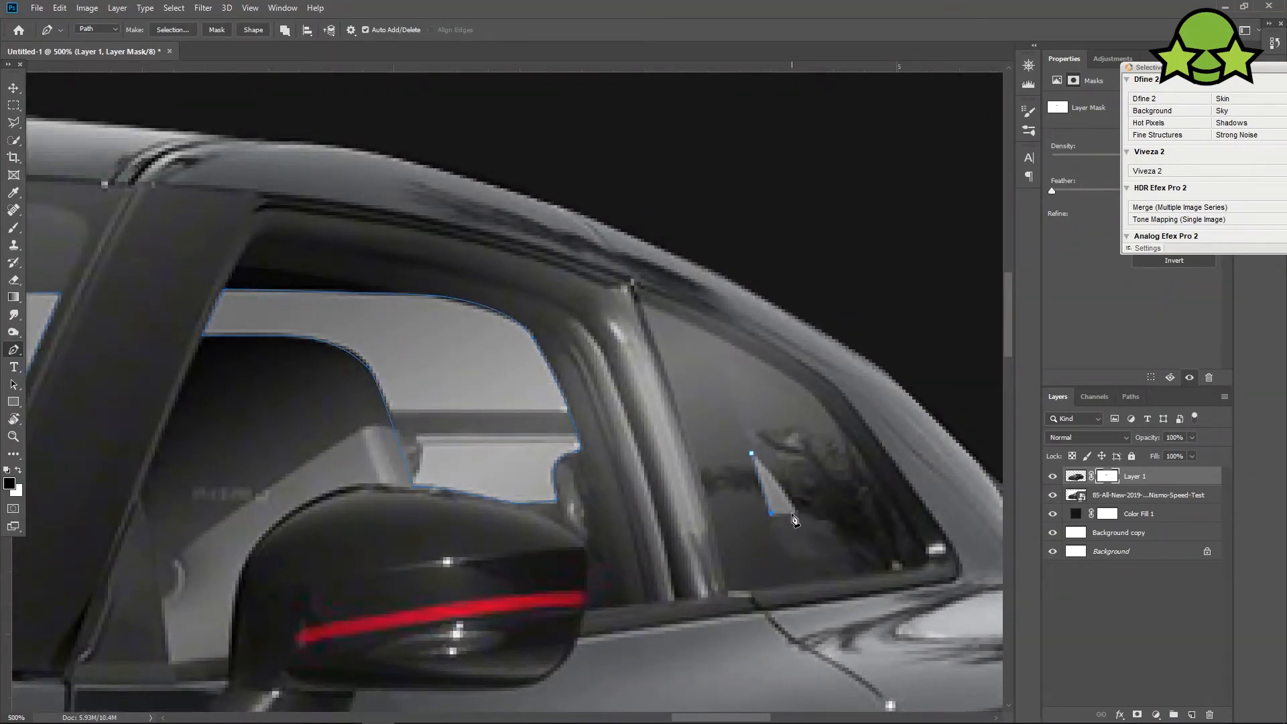
pyautogui.hotkey('ctrl', '-')
pyautogui.hotkey('ctrl', '-')
pyautogui.hotkey('ctrl', '-')
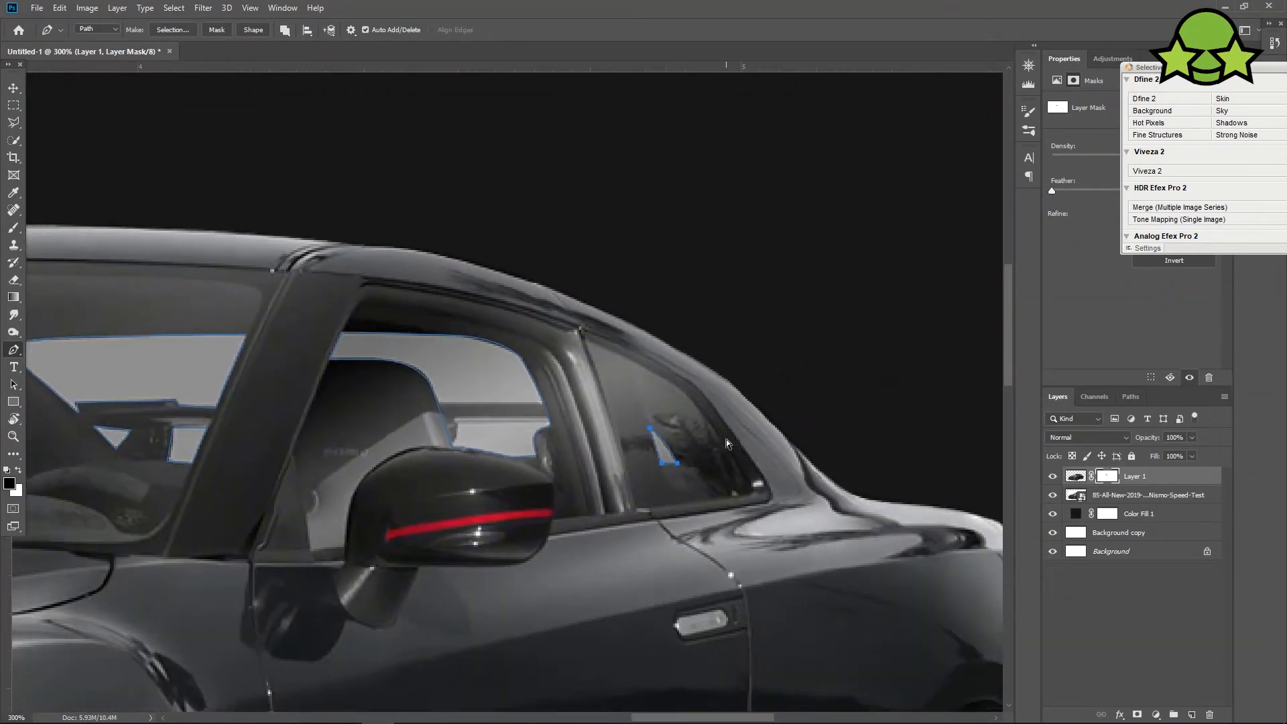
pyautogui.hotkey('ctrl', 'Return')
pyautogui.scroll(1, 42, 184)
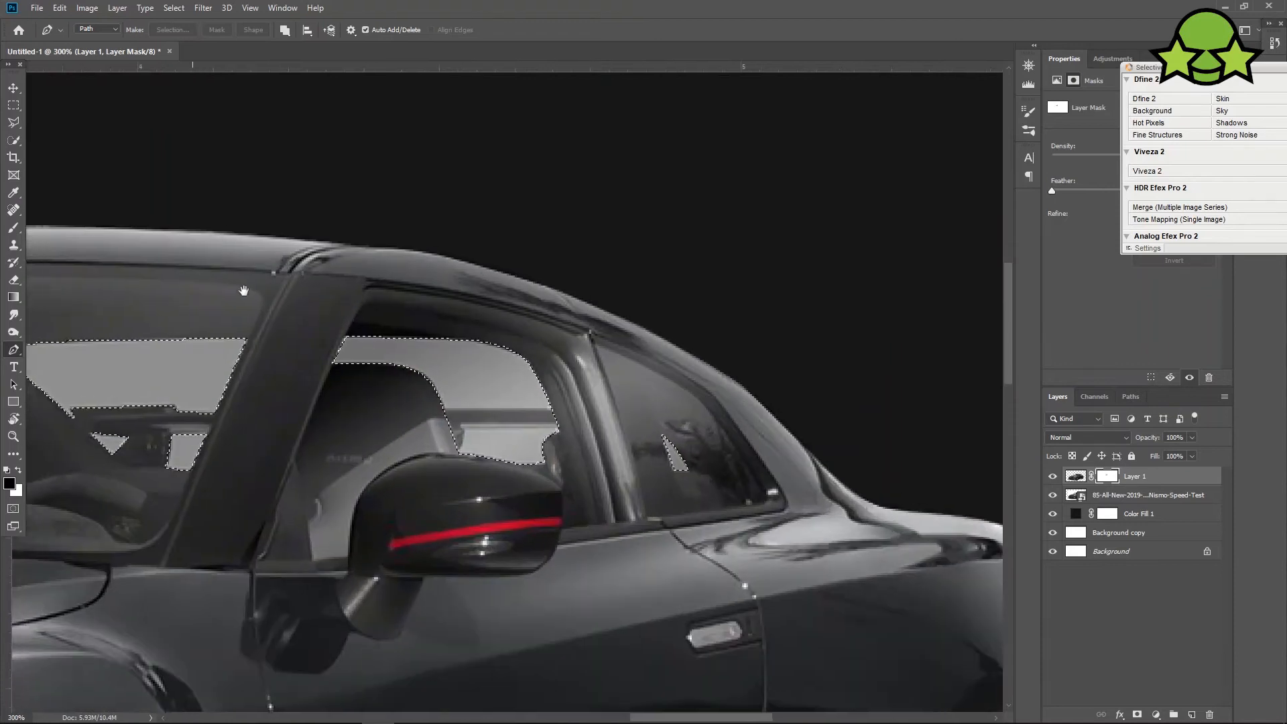
# Paint black at 40% brush opacity on the mask over the selected rear-window areas, and reduce the brush size to 40.
pyautogui.press('b')
pyautogui.press('4')
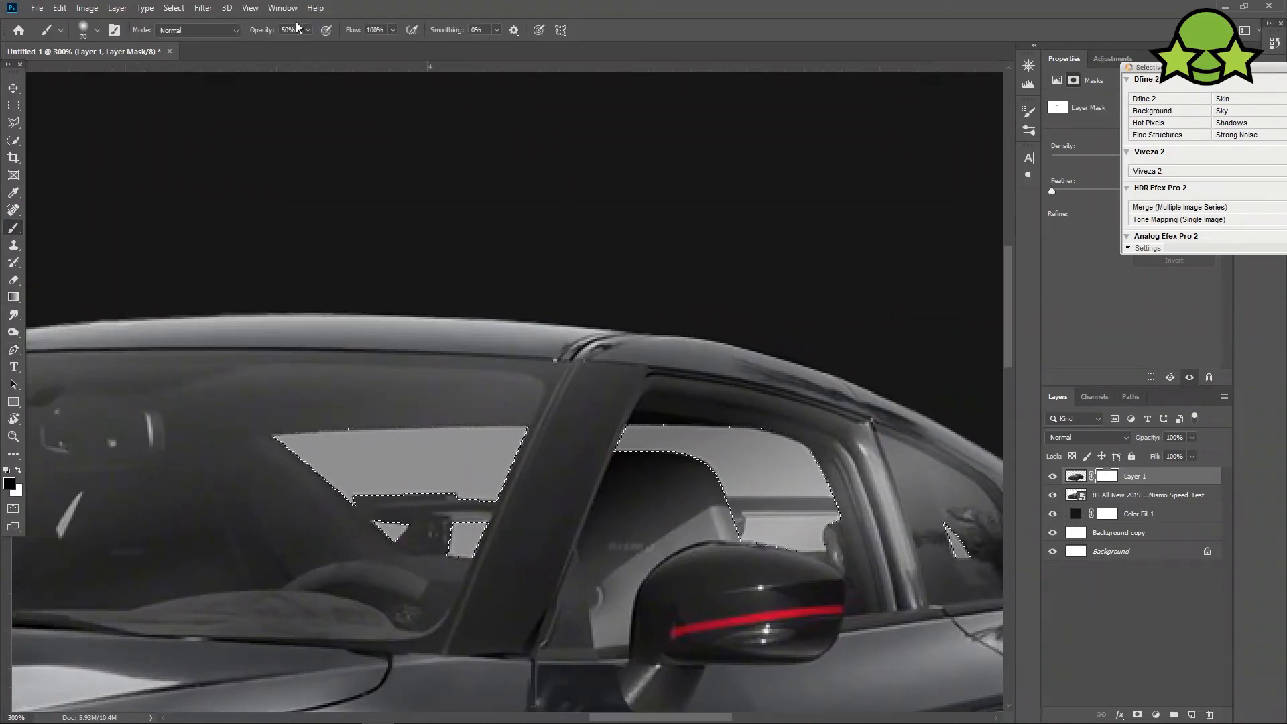
pyautogui.press('0')
pyautogui.moveTo(315, 469)
pyautogui.mouseDown()
pyautogui.moveTo(402, 501)
pyautogui.moveTo(450, 501)
pyautogui.mouseUp()
pyautogui.moveTo(295, 425); pyautogui.dragTo(433, 497)
pyautogui.hotkey('ctrl', 'z')
pyautogui.press('space')
pyautogui.moveTo(563, 428); pyautogui.dragTo(429, 422)
pyautogui.press('[')
pyautogui.press('[')
pyautogui.press('[')
pyautogui.press('[')
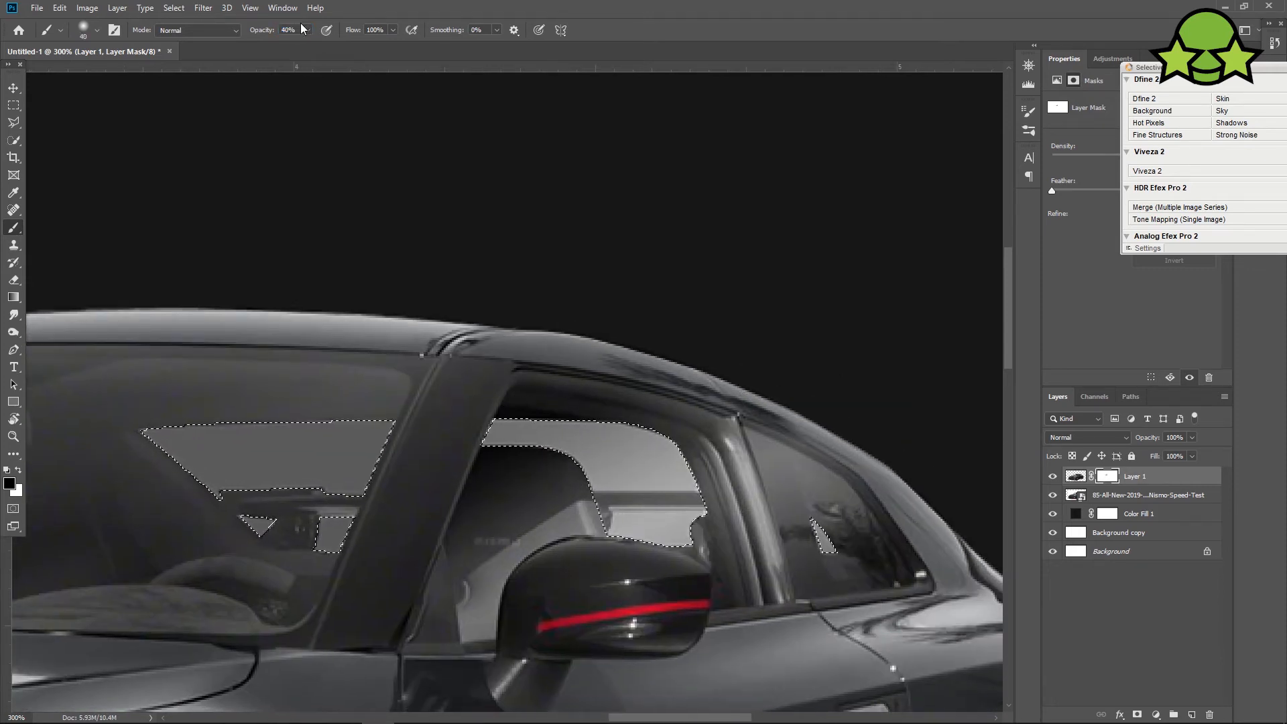
# Try painting the selected side-window area at 40% and the quarter-window triangle at 3% brush opacity, and undo the strokes.
pyautogui.moveTo(514, 429)
pyautogui.mouseDown()
pyautogui.moveTo(613, 548)
pyautogui.moveTo(573, 447)
pyautogui.mouseUp()
pyautogui.moveTo(434, 408); pyautogui.dragTo(365, 505)
pyautogui.hotkey('ctrl', 'z')
pyautogui.moveTo(462, 483)
pyautogui.mouseDown()
pyautogui.moveTo(657, 428)
pyautogui.moveTo(669, 568)
pyautogui.moveTo(690, 464)
pyautogui.moveTo(522, 426)
pyautogui.mouseUp()
pyautogui.moveTo(297, 30); pyautogui.dragTo(195, 60)
pyautogui.write('03')
pyautogui.moveTo(695, 525)
pyautogui.mouseDown()
pyautogui.moveTo(704, 546)
pyautogui.moveTo(697, 511)
pyautogui.moveTo(718, 577)
pyautogui.mouseUp()
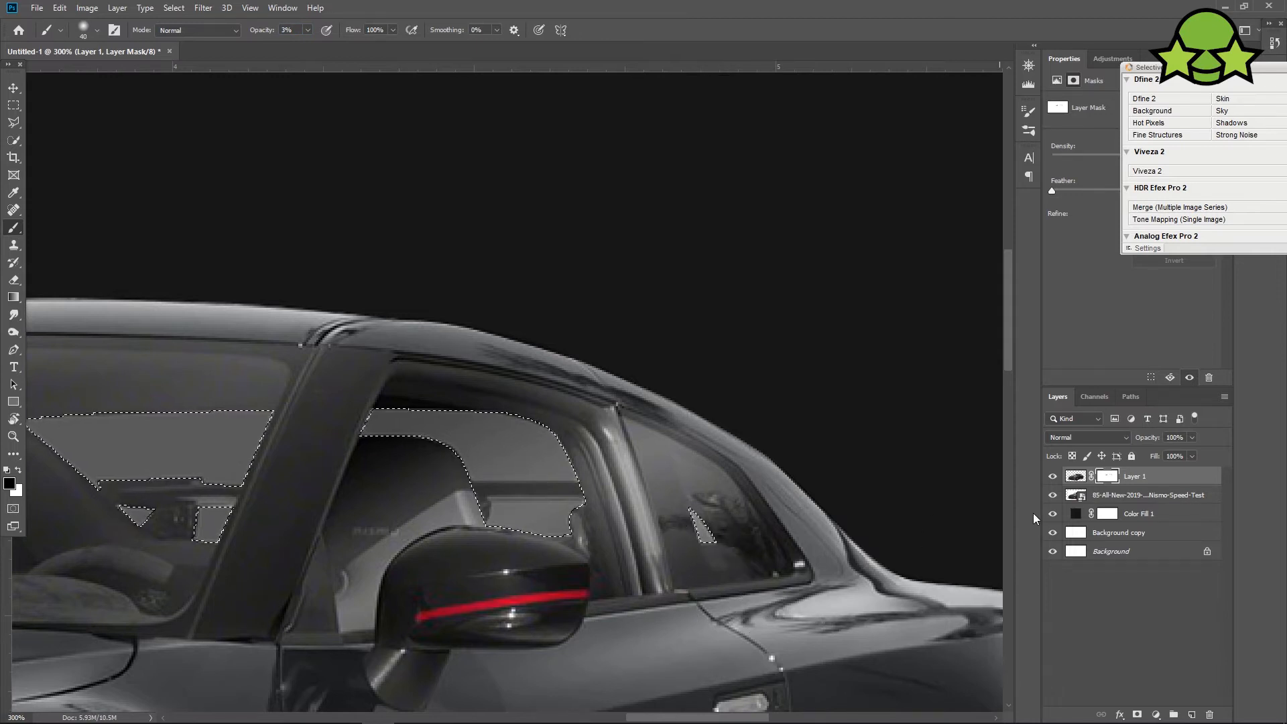
pyautogui.scroll(2, 704, 516)
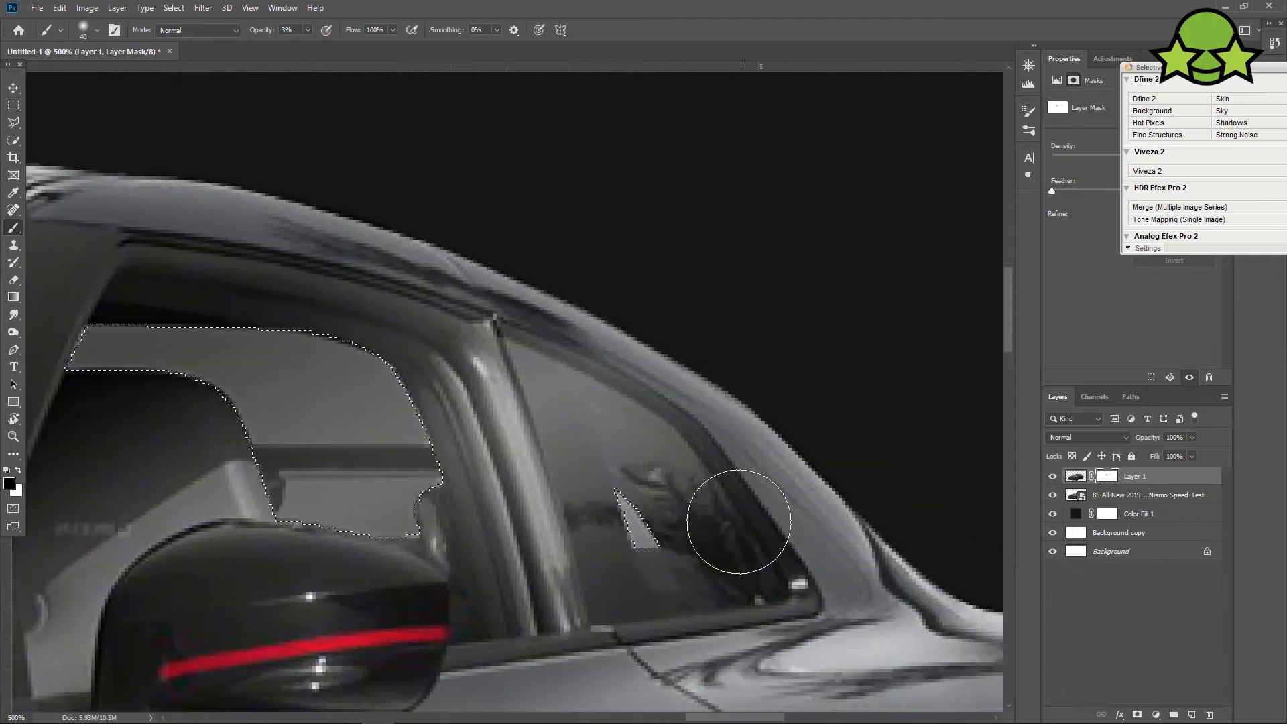
pyautogui.hotkey('ctrl', 'z')
# Set the brush opacity to 40% and paint the mask over the selected side-window area.
pyautogui.moveTo(179, 371); pyautogui.dragTo(279, 378)
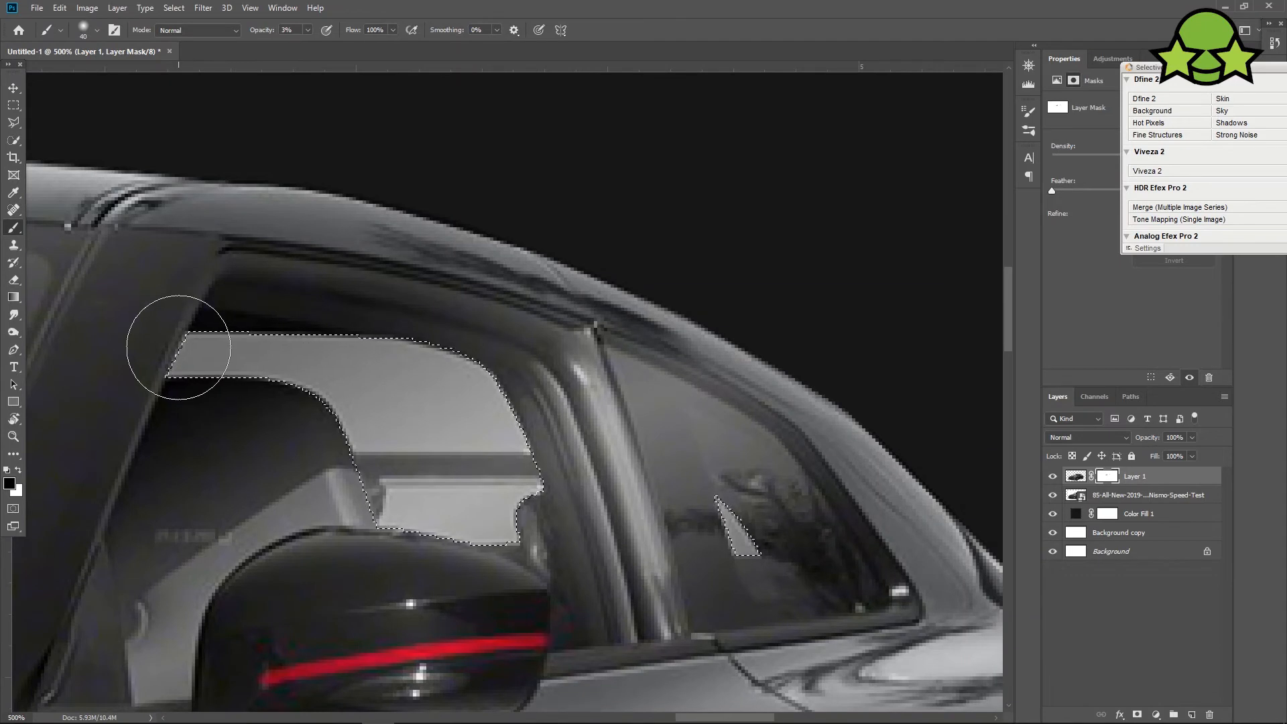
pyautogui.write('04')
pyautogui.write('40')
pyautogui.moveTo(198, 336)
pyautogui.mouseDown()
pyautogui.moveTo(392, 418)
pyautogui.moveTo(491, 551)
pyautogui.moveTo(489, 579)
pyautogui.mouseUp()
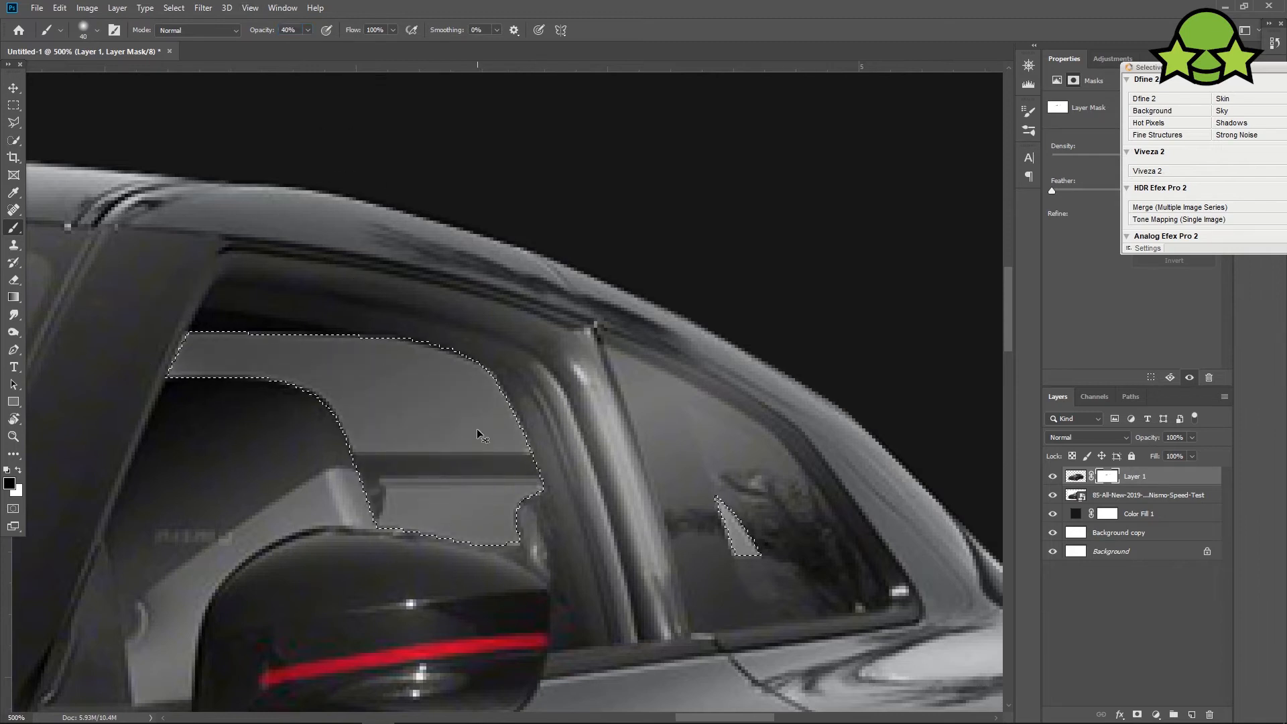
# Set the brush opacity to 20% and deselect the window areas.
pyautogui.hotkey('ctrl', '-')
pyautogui.hotkey('ctrl', '-')
pyautogui.hotkey('ctrl', '+')
pyautogui.click(292, 31)
pyautogui.write('20')
pyautogui.hotkey('ctrl', '-')
pyautogui.hotkey('ctrl', '-')
pyautogui.hotkey('ctrl', '-')
pyautogui.hotkey('ctrl', '-')
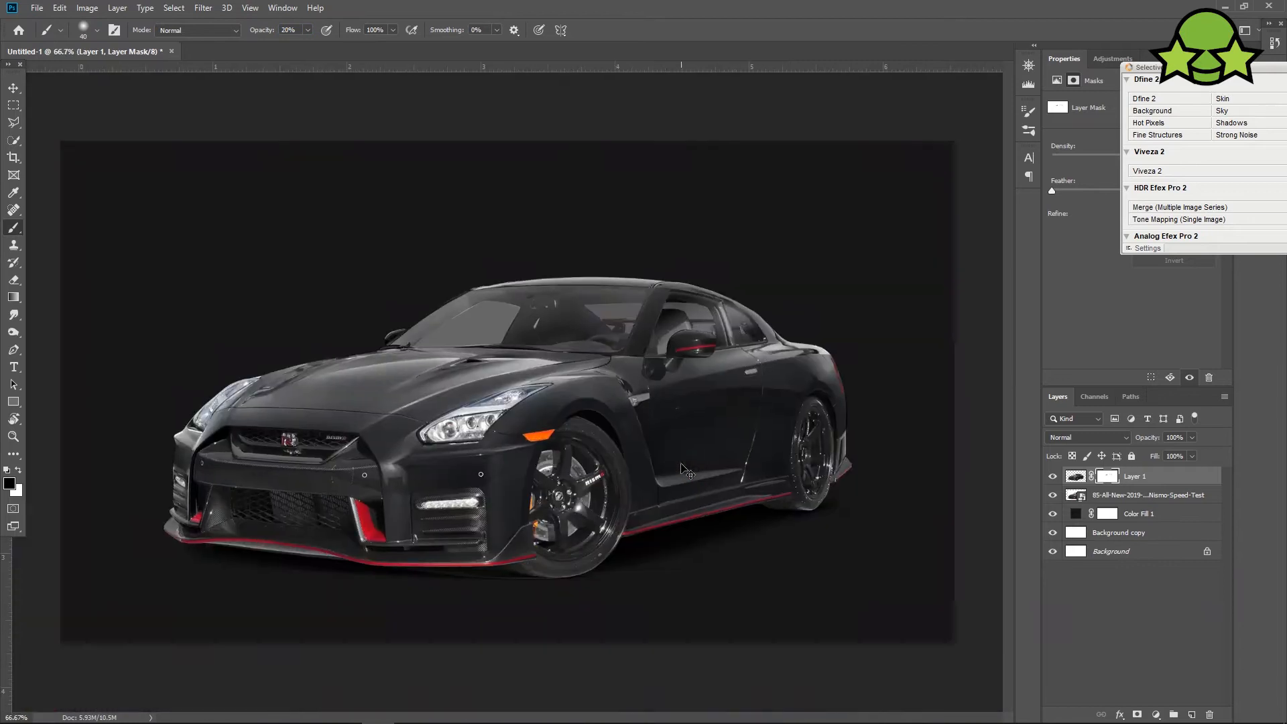
# Compare the image with the cutout layer switched off and on, and examine the lower front of the car up close.
pyautogui.hotkey('ctrl', '+')
pyautogui.click(1054, 476)
pyautogui.click(1054, 476)
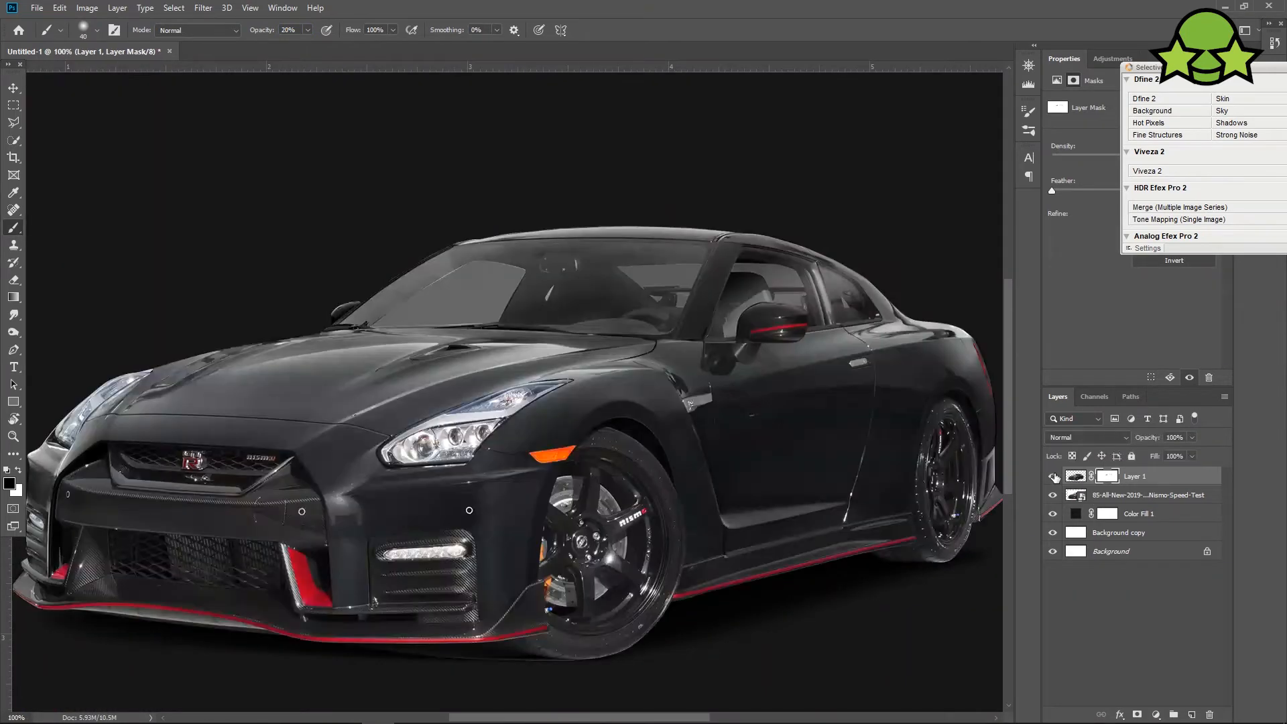
pyautogui.hotkey('ctrl', '+')
pyautogui.moveTo(499, 654); pyautogui.dragTo(622, 293)
pyautogui.hotkey('ctrl', '-')
pyautogui.hotkey('ctrl', '-')
# Select the cutout layer's image and add a Levels adjustment layer above it.
pyautogui.click(1141, 495)
pyautogui.click(1144, 488)
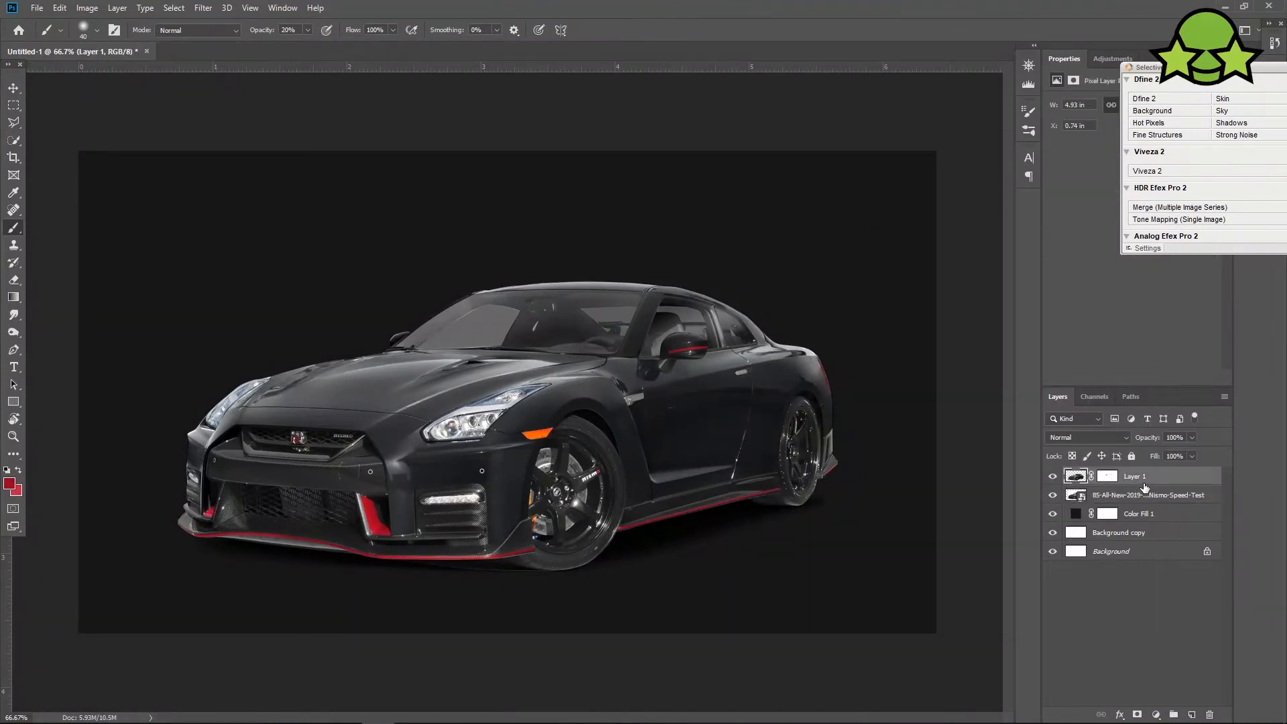
pyautogui.click(1097, 95)
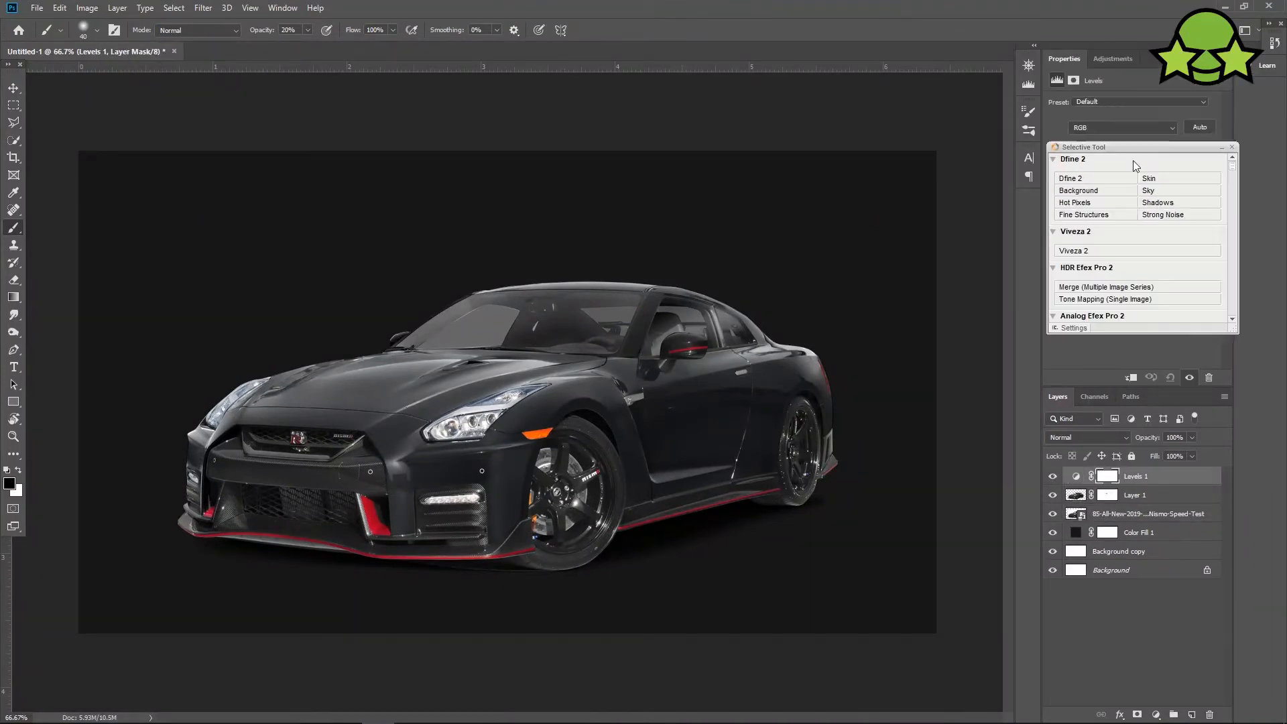
# Clip the Levels adjustment to the car cutout layer and set its midtone input to 0.75.
pyautogui.rightClick(1143, 476)
pyautogui.click(1018, 418)
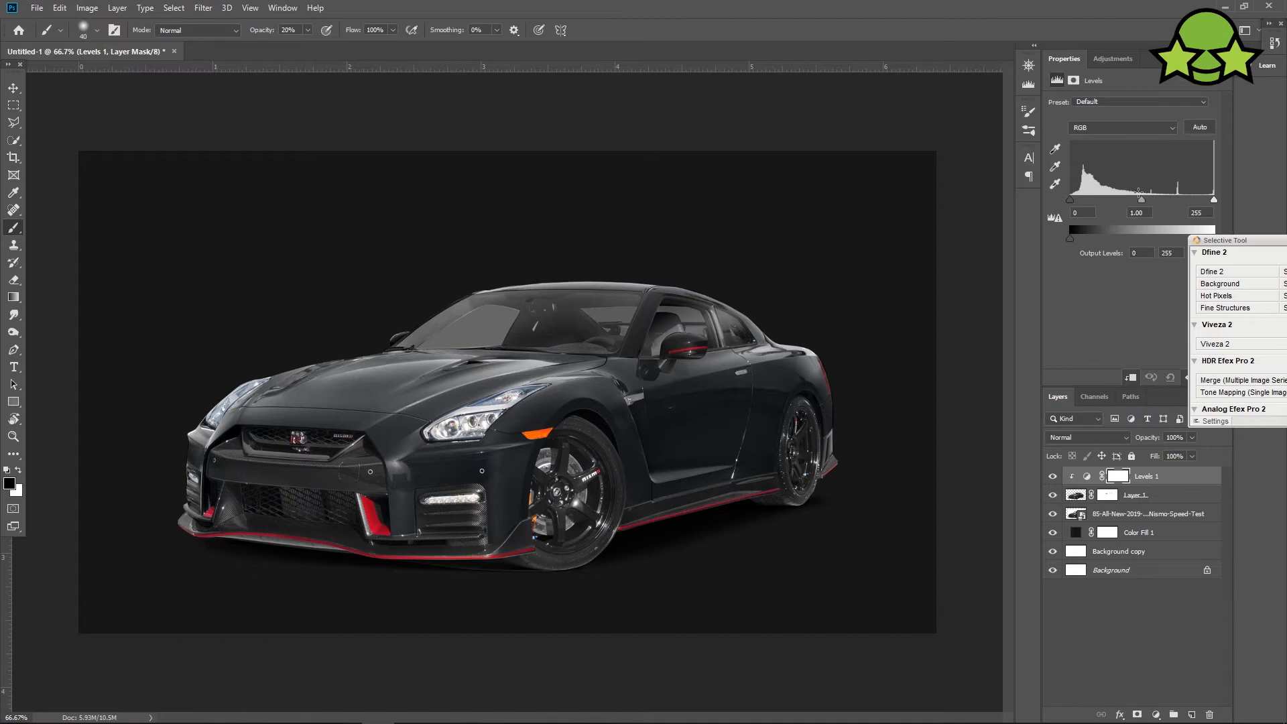
pyautogui.moveTo(1141, 200); pyautogui.dragTo(1156, 200)
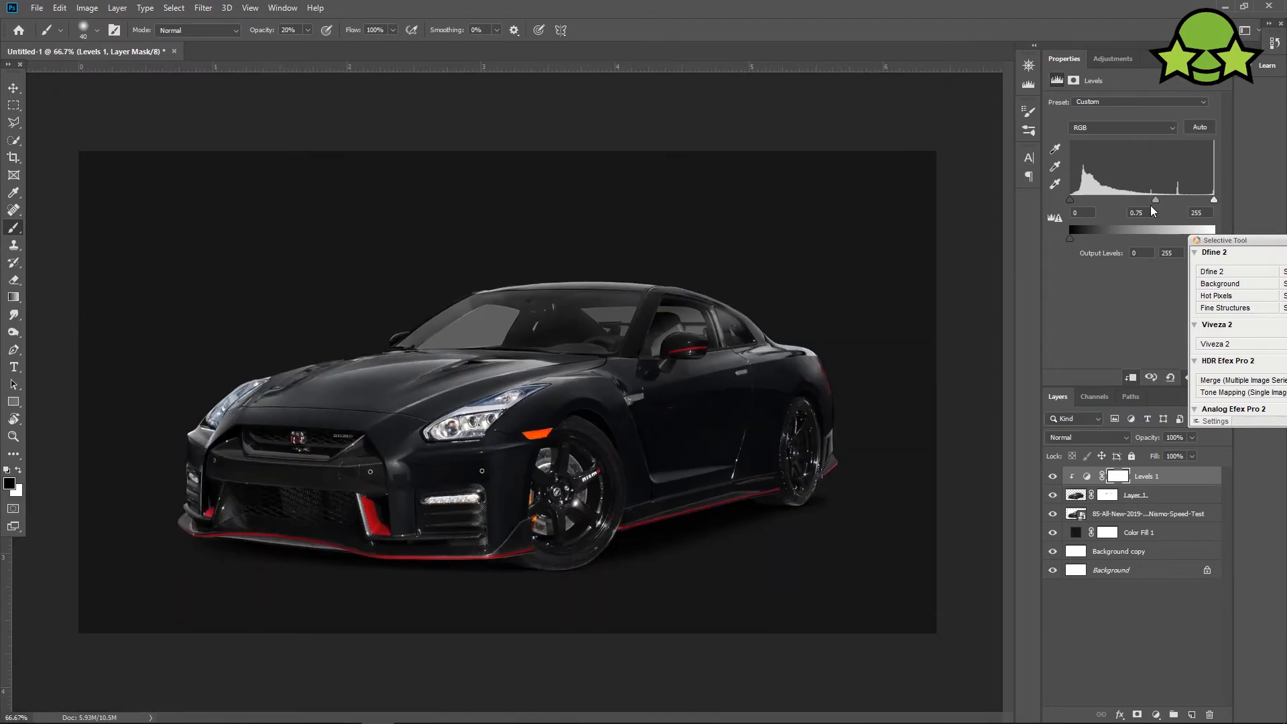
# Save the document as nissan gtr.psd.
pyautogui.hotkey('ctrl', 's')
pyautogui.click(157, 104)
pyautogui.click(529, 416)
pyautogui.click(674, 369)
pyautogui.click(788, 201)
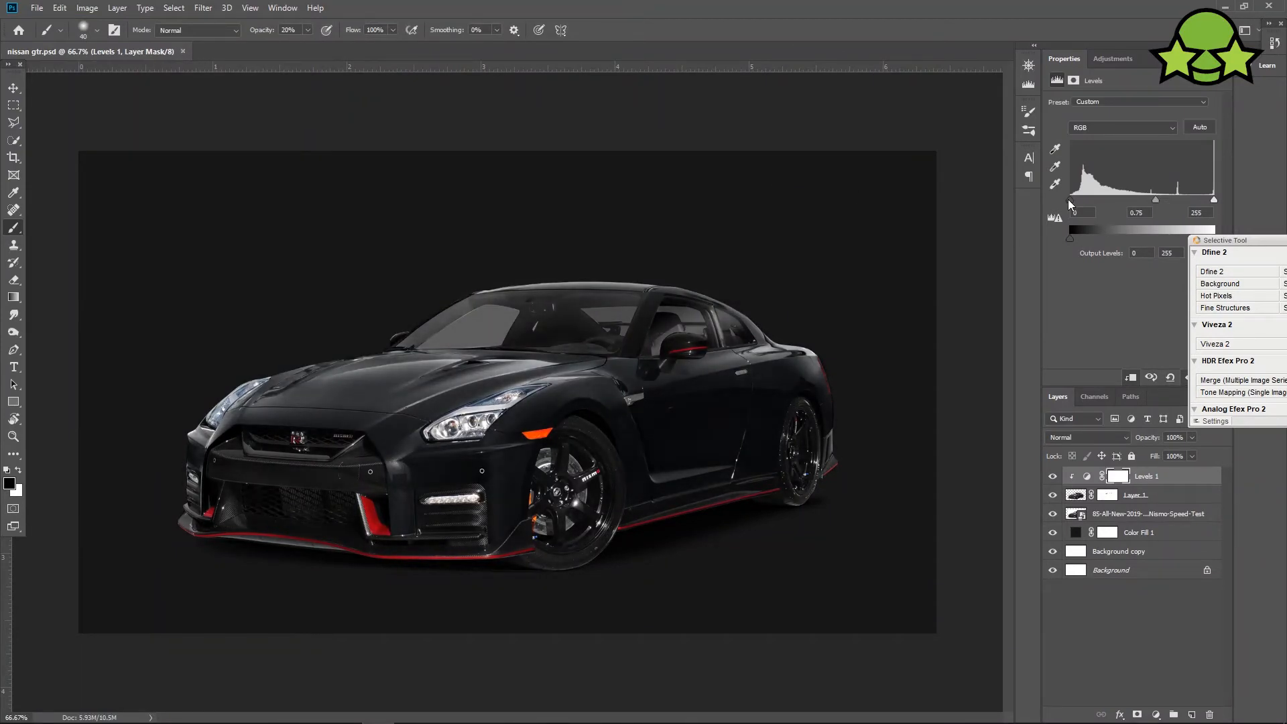
# Set the shadow input of the car's Levels adjustment to 1 and examine the hood and front up close.
pyautogui.hotkey('ctrl', '+')
pyautogui.hotkey('ctrl', '+')
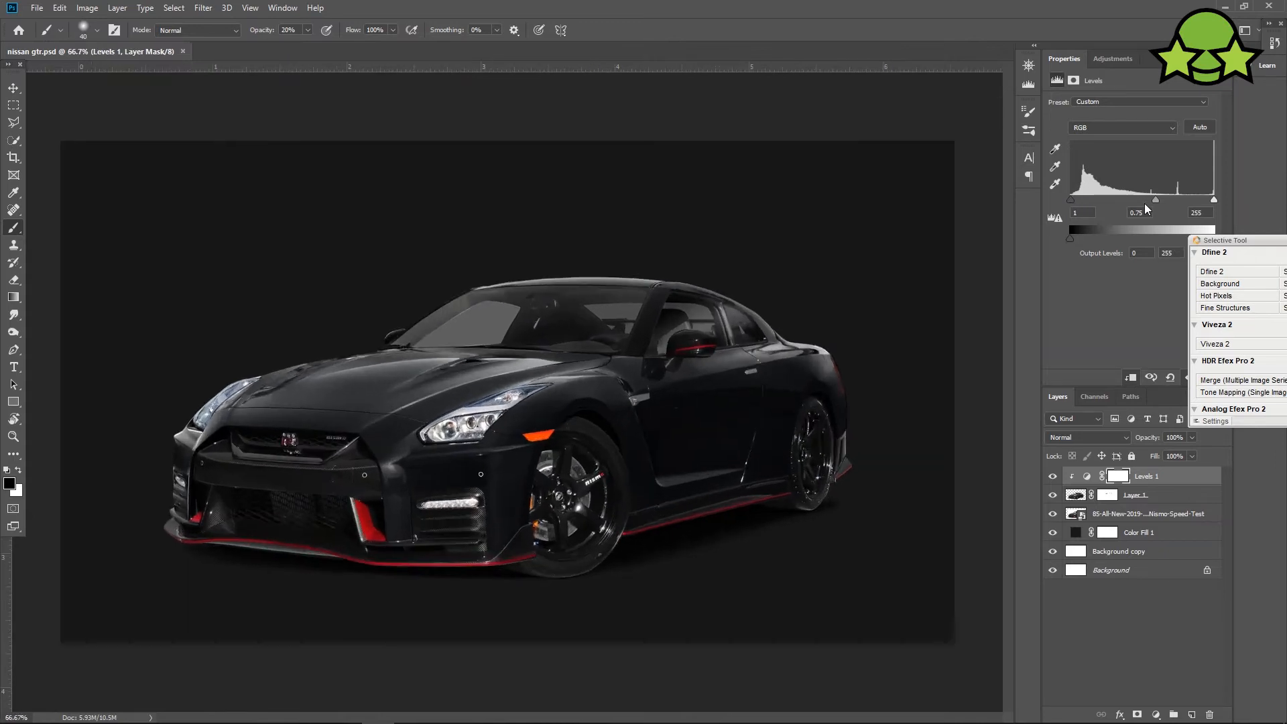
pyautogui.moveTo(720, 379); pyautogui.dragTo(967, 275)
pyautogui.moveTo(551, 195); pyautogui.dragTo(666, 396)
pyautogui.hotkey('ctrl', '-')
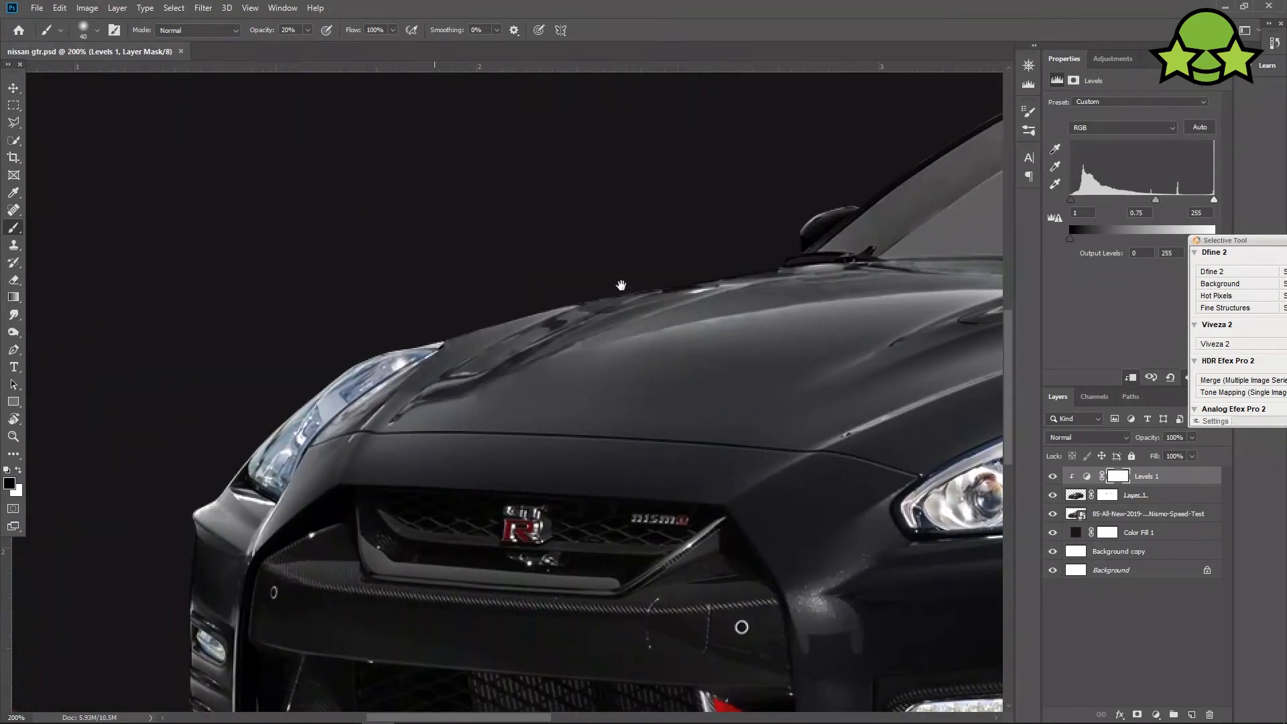
pyautogui.hotkey('ctrl', '-')
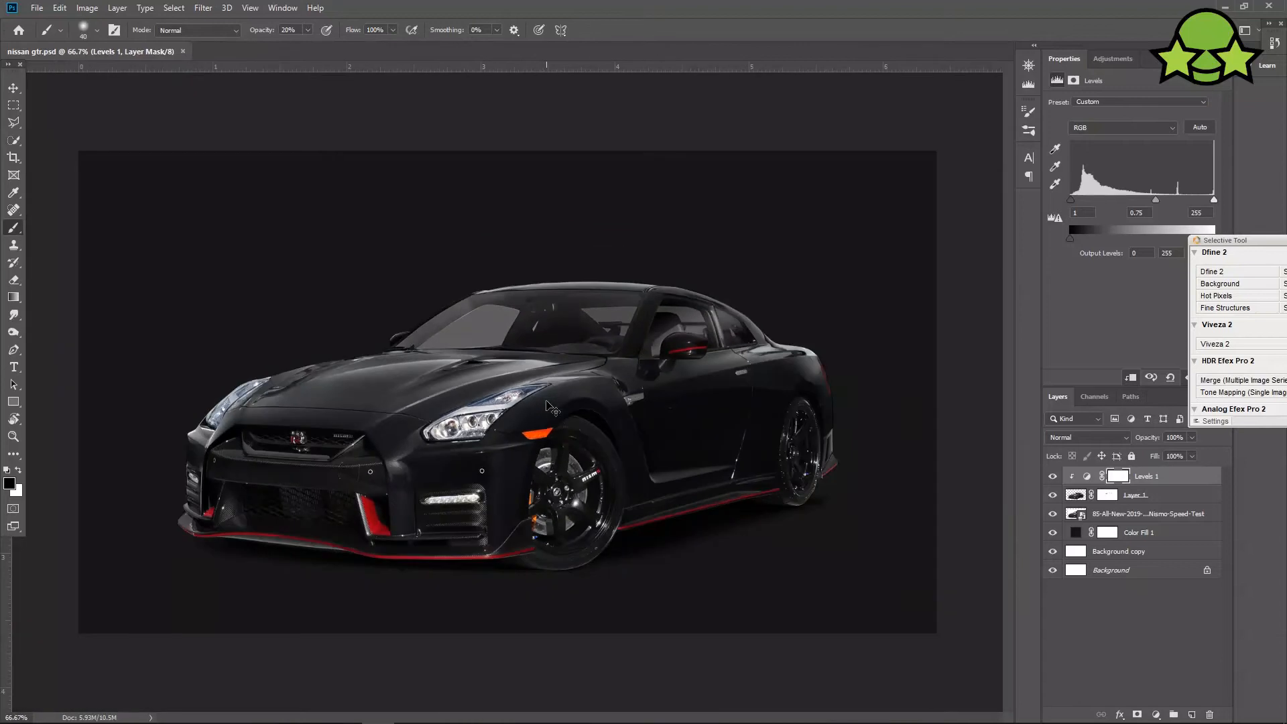
# Place the parkinglotspage.jpg photo into the document and enlarge it to about 59% so it covers the canvas.
pyautogui.hotkey('alt', 'Tab')
pyautogui.moveTo(704, 345); pyautogui.dragTo(207, 569)
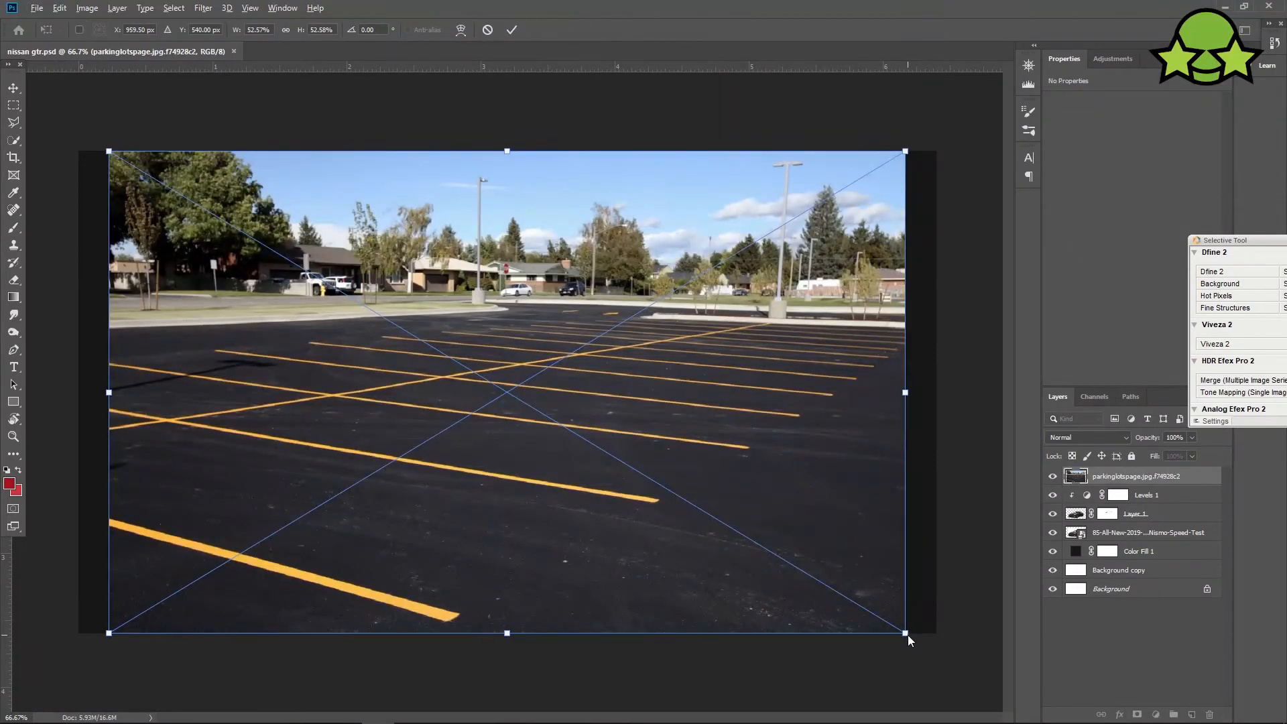
pyautogui.moveTo(907, 634); pyautogui.dragTo(957, 656)
pyautogui.hotkey('ctrl', '-')
pyautogui.moveTo(868, 607)
pyautogui.mouseDown()
pyautogui.moveTo(842, 609)
pyautogui.moveTo(854, 618)
pyautogui.mouseUp()
pyautogui.press('Return')
pyautogui.press('b')
# Move the parking-lot layer beneath the car cutout, reduce its height to about 51.5% and tilt it slightly to match the car.
pyautogui.moveTo(1150, 484); pyautogui.dragTo(1159, 528)
pyautogui.hotkey('ctrl', 't')
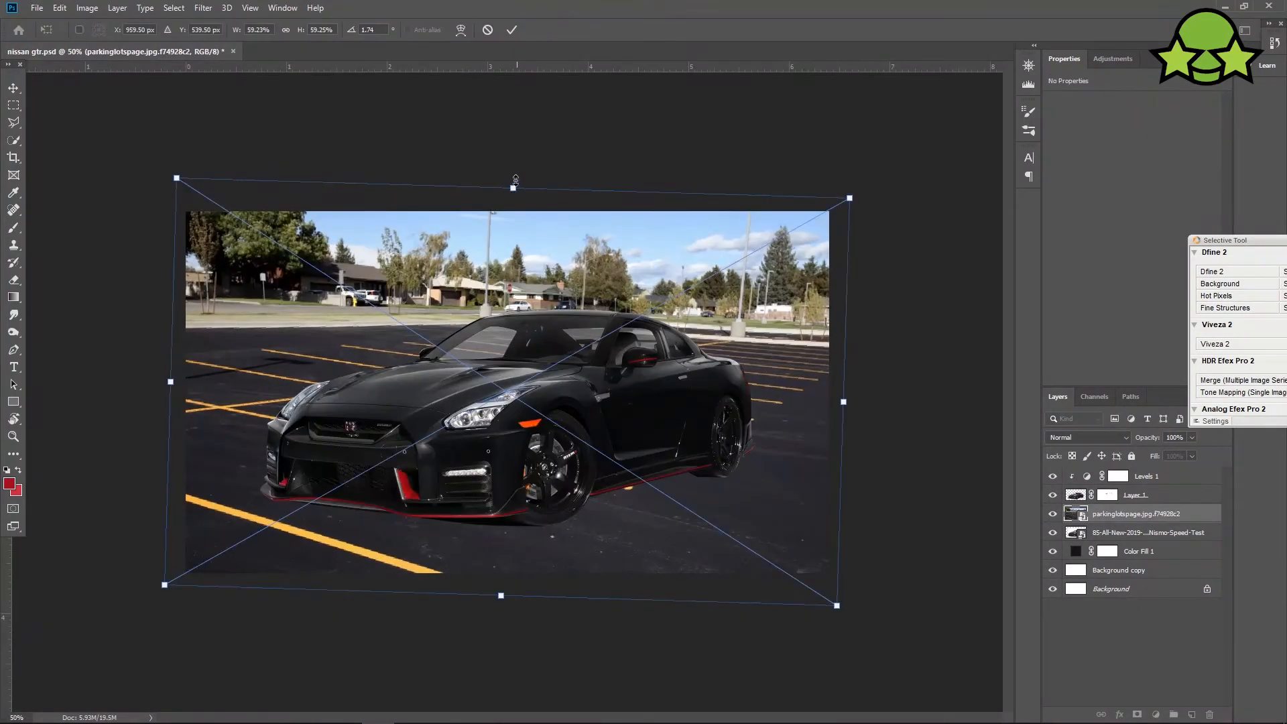
pyautogui.moveTo(512, 189); pyautogui.dragTo(510, 237)
pyautogui.moveTo(863, 247); pyautogui.dragTo(862, 227)
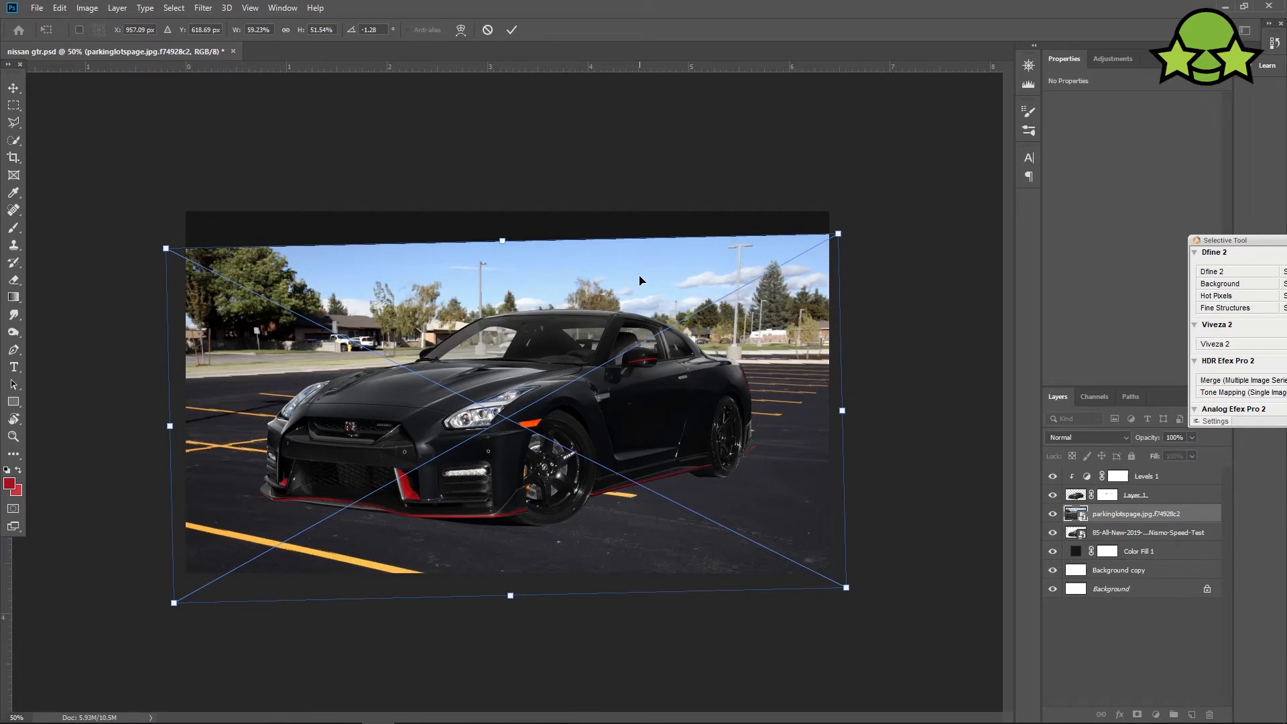
pyautogui.moveTo(819, 211); pyautogui.dragTo(852, 221)
pyautogui.click(510, 28)
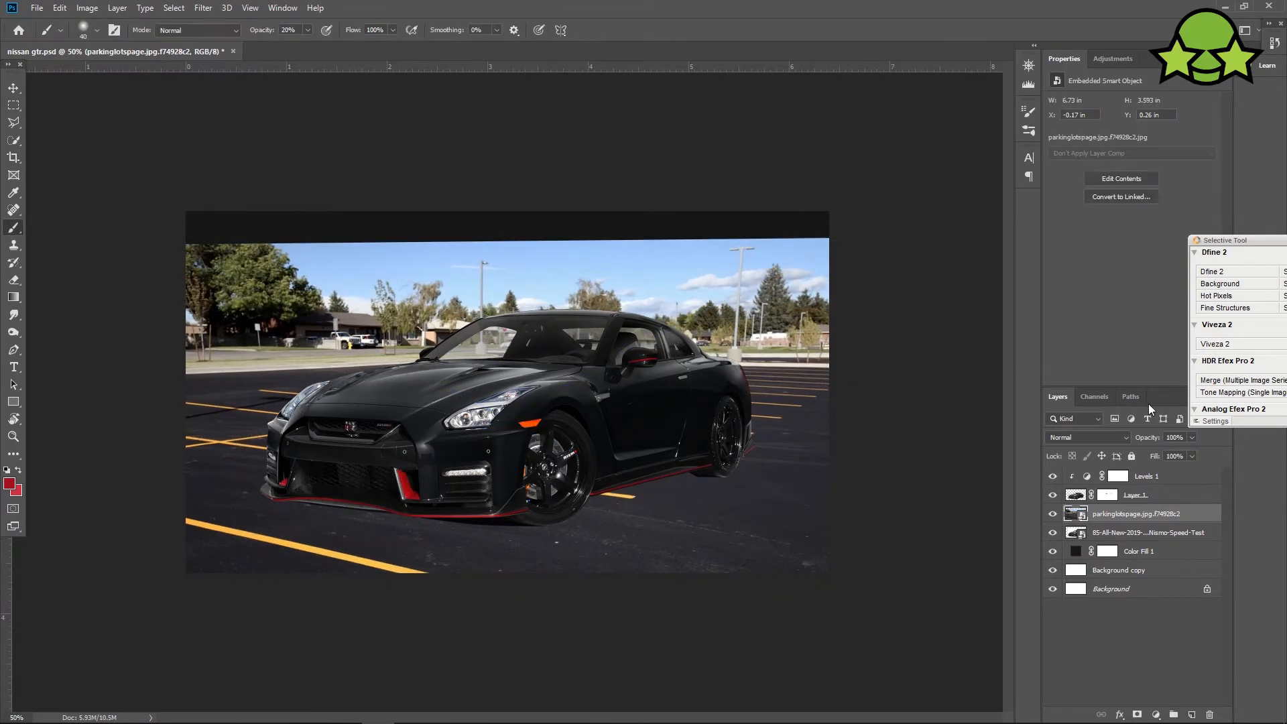
# Add a mask to the parking-lot layer and hide the sky and buildings with a 500 px soft black brush at 100% opacity.
pyautogui.click(1137, 714)
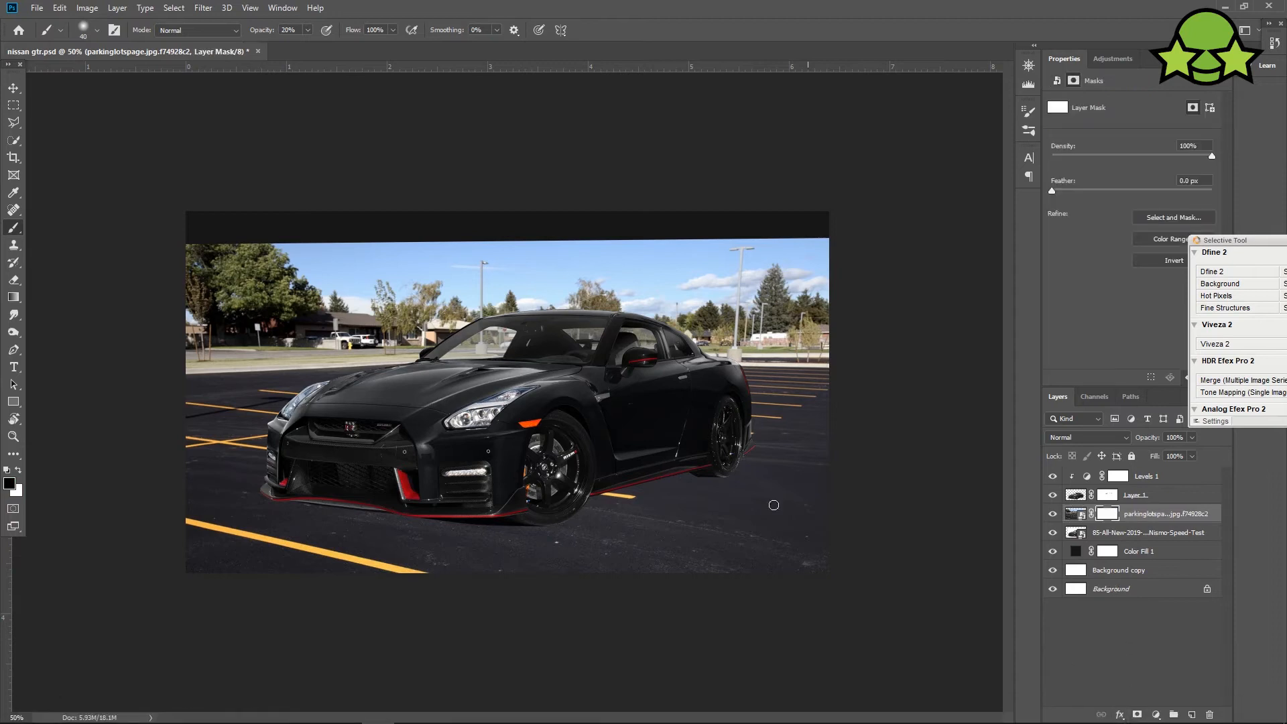
pyautogui.rightClick(167, 321)
pyautogui.rightClick(284, 289)
pyautogui.click(394, 382)
pyautogui.moveTo(137, 285)
pyautogui.mouseDown()
pyautogui.moveTo(220, 258)
pyautogui.moveTo(719, 230)
pyautogui.moveTo(716, 259)
pyautogui.moveTo(223, 308)
pyautogui.moveTo(540, 299)
pyautogui.moveTo(839, 313)
pyautogui.mouseUp()
pyautogui.press('0')
pyautogui.moveTo(249, 338)
pyautogui.mouseDown()
pyautogui.moveTo(565, 330)
pyautogui.moveTo(177, 348)
pyautogui.moveTo(823, 322)
pyautogui.mouseUp()
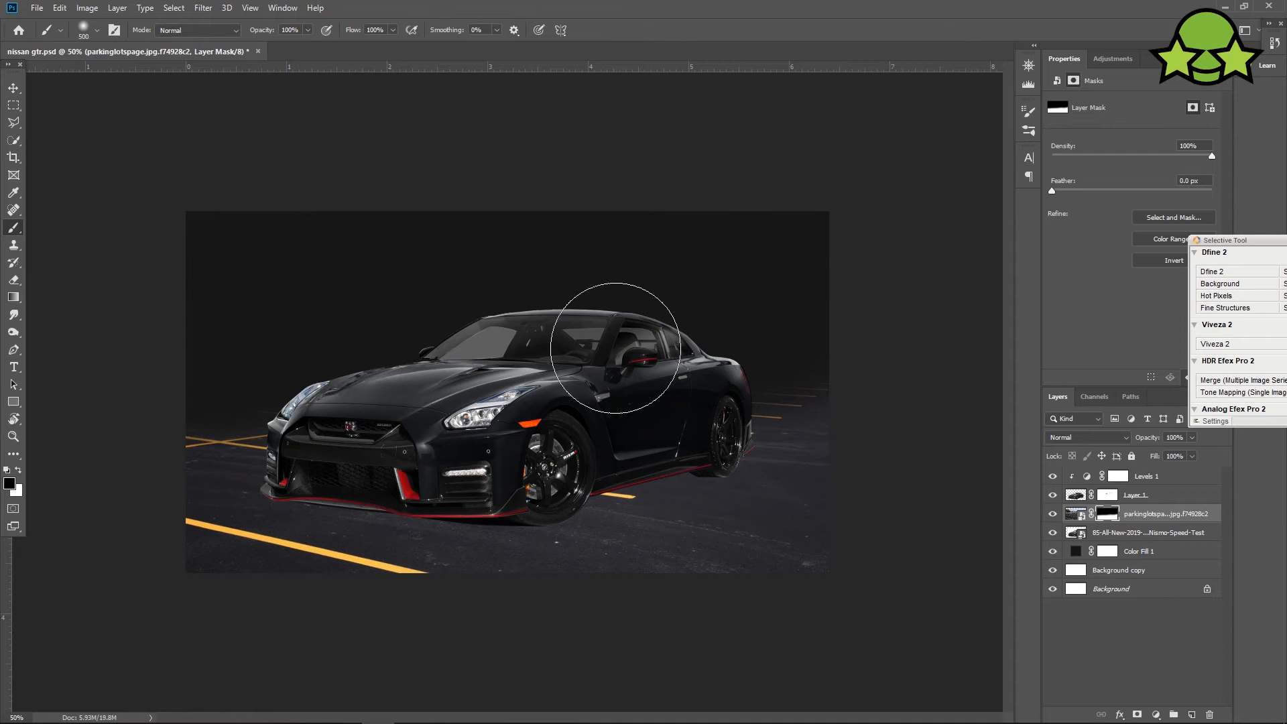
# Compare the image with the background fill and car cutout layers switched off and on, and check the blend up close.
pyautogui.click(1051, 551)
pyautogui.click(1052, 551)
pyautogui.click(1053, 495)
pyautogui.click(1052, 551)
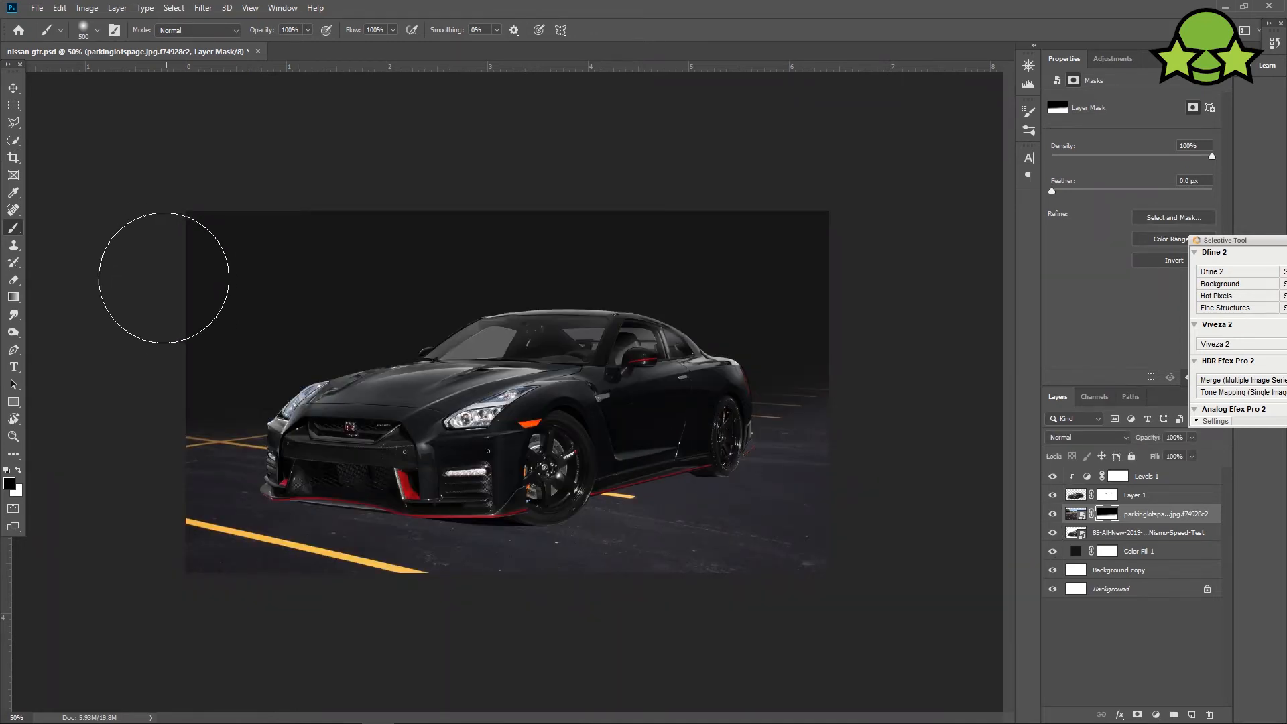
pyautogui.hotkey('ctrl', '+')
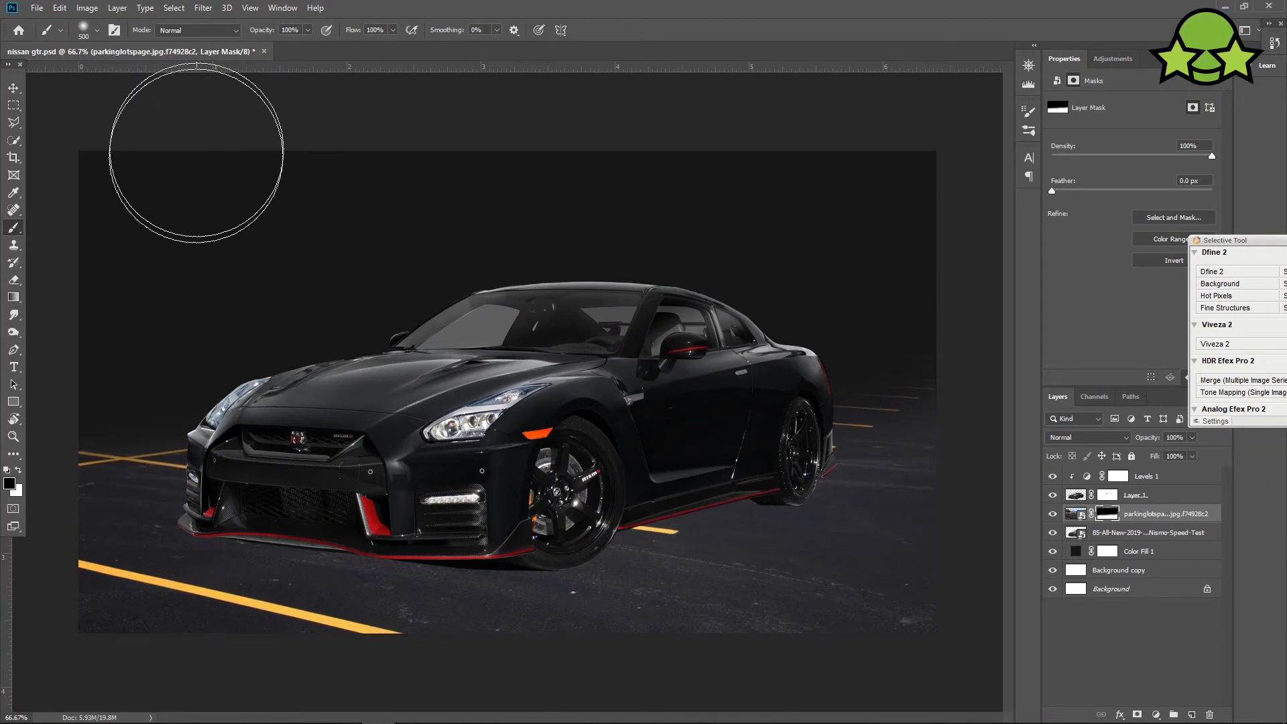
pyautogui.hotkey('ctrl', '+')
pyautogui.hotkey('ctrl', '-')
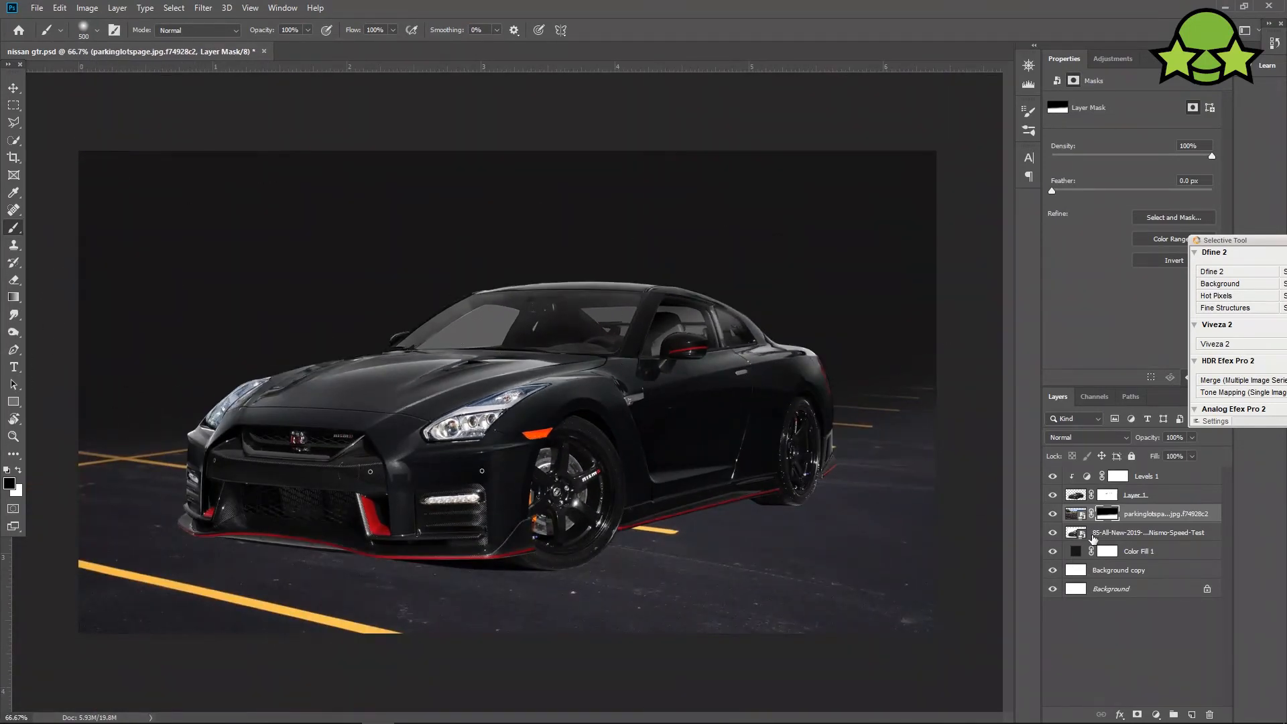
# Add a Levels adjustment above the parking-lot layer and clip it to that layer.
pyautogui.click(1133, 534)
pyautogui.click(1128, 513)
pyautogui.moveTo(1124, 60); pyautogui.dragTo(1068, 61)
pyautogui.click(1095, 88)
pyautogui.rightClick(1157, 514)
pyautogui.click(1027, 341)
pyautogui.hotkey('ctrl', 'z')
pyautogui.rightClick(1151, 514)
pyautogui.click(1046, 395)
# Darken the parking lot by setting its Levels midtone input to 0.58.
pyautogui.moveTo(1142, 200); pyautogui.dragTo(1168, 199)
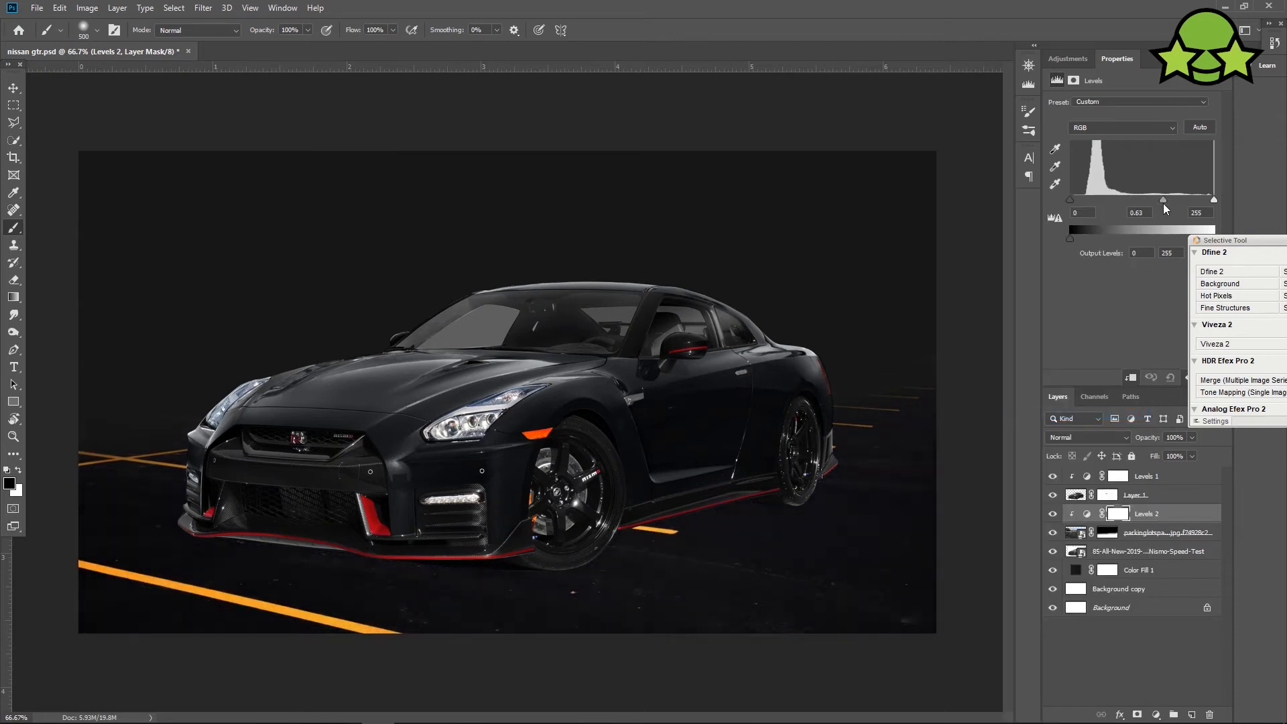
pyautogui.moveTo(1074, 237); pyautogui.dragTo(1070, 244)
pyautogui.moveTo(1157, 201); pyautogui.dragTo(1150, 203)
pyautogui.moveTo(1069, 200)
pyautogui.mouseDown()
pyautogui.moveTo(1099, 198)
pyautogui.moveTo(1069, 201)
pyautogui.mouseUp()
pyautogui.moveTo(1151, 200); pyautogui.dragTo(1163, 200)
pyautogui.hotkey('ctrl', '-')
pyautogui.hotkey('ctrl', '+')
pyautogui.hotkey('ctrl', '-')
# Move the parking-lot layer together with its Levels adjustment beneath the original car photo layer.
pyautogui.click(1135, 536)
pyautogui.keyDown('shift'); pyautogui.click(1159, 516); pyautogui.keyUp('shift')
pyautogui.moveTo(1158, 516); pyautogui.dragTo(1160, 565)
pyautogui.hotkey('ctrl', '+')
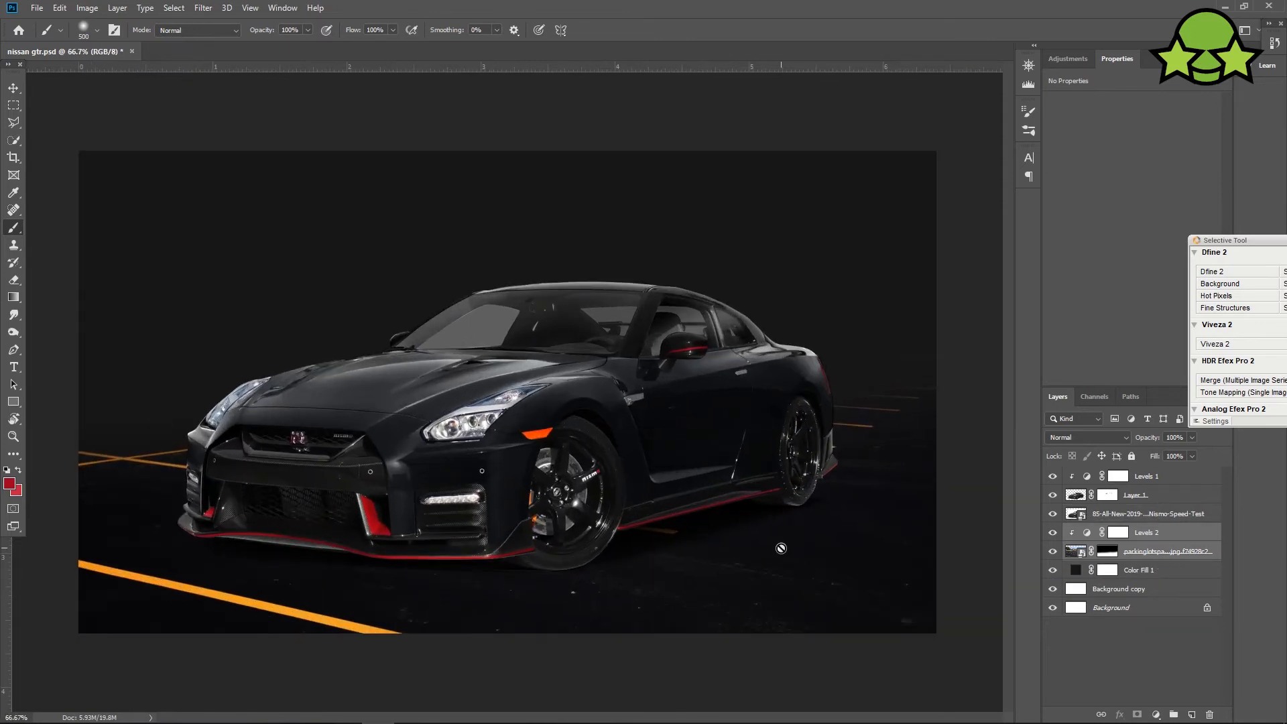
# Darken the background's solid fill colour to about RGB 12, 12, 12.
pyautogui.doubleClick(1075, 570)
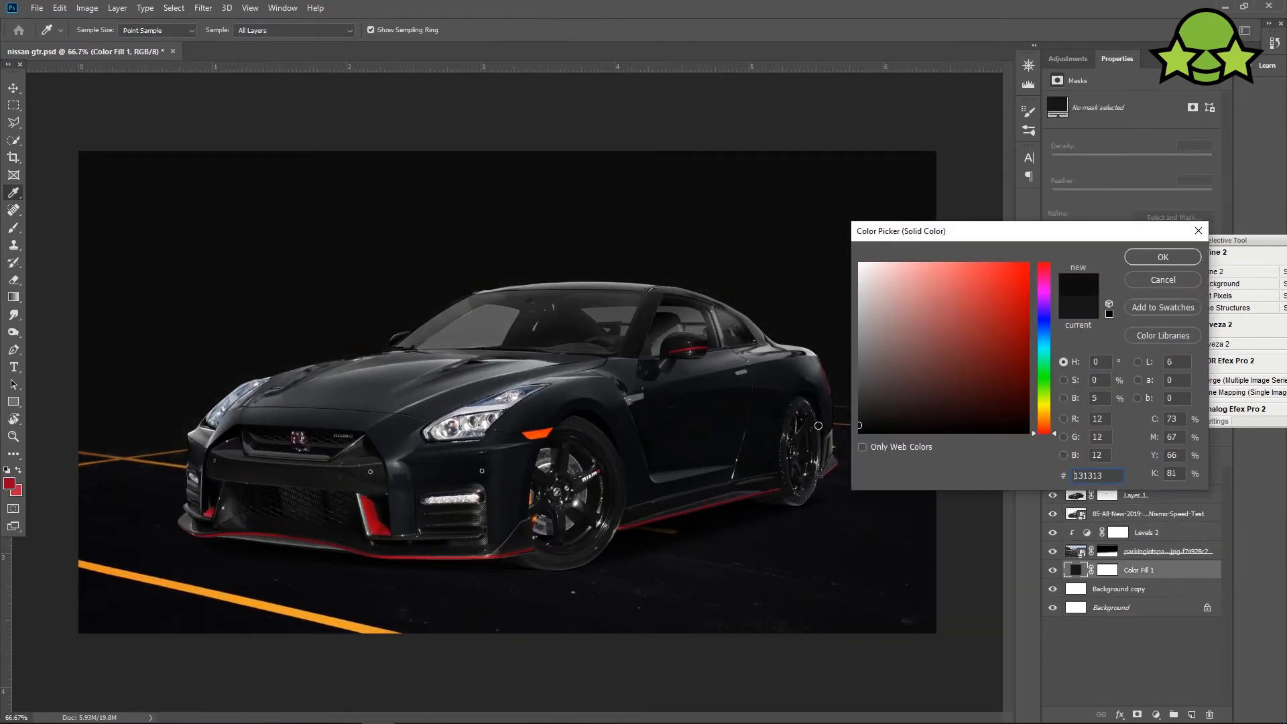
pyautogui.press('Return')
# Set the midtone input of the parking lot's Levels adjustment to 0.67 and save the document.
pyautogui.click(1116, 533)
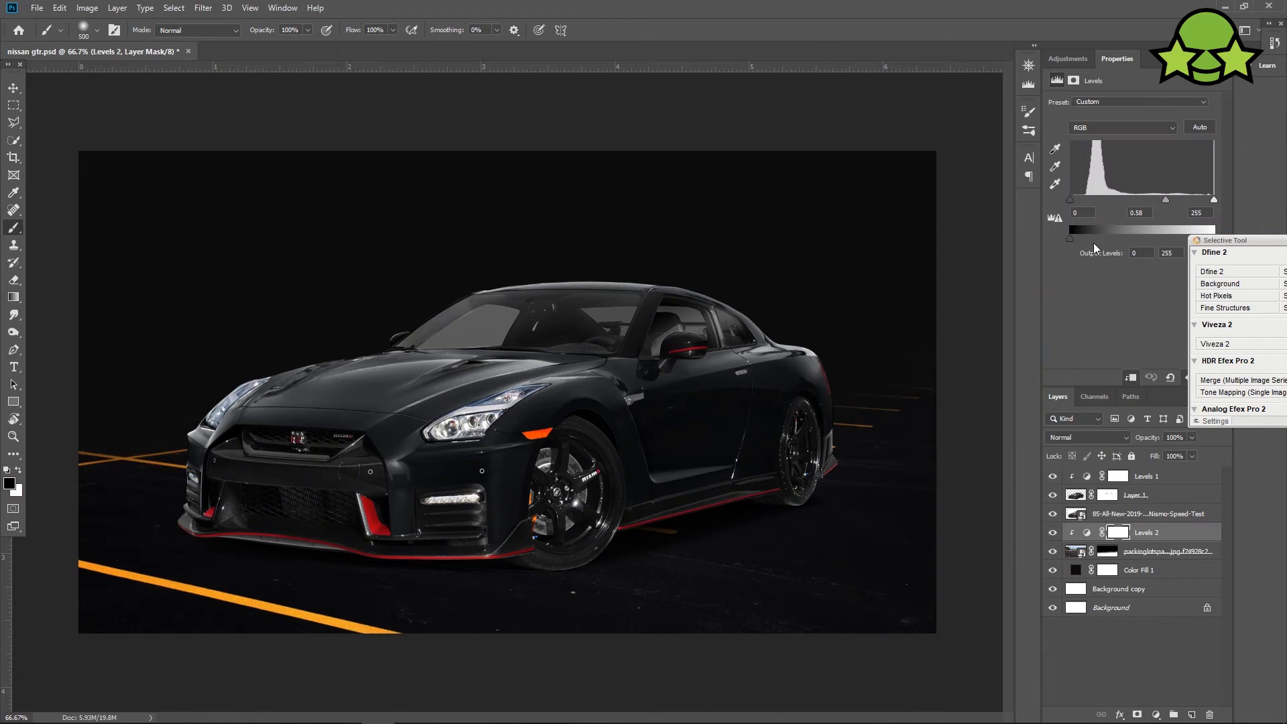
pyautogui.moveTo(1156, 201); pyautogui.dragTo(1160, 199)
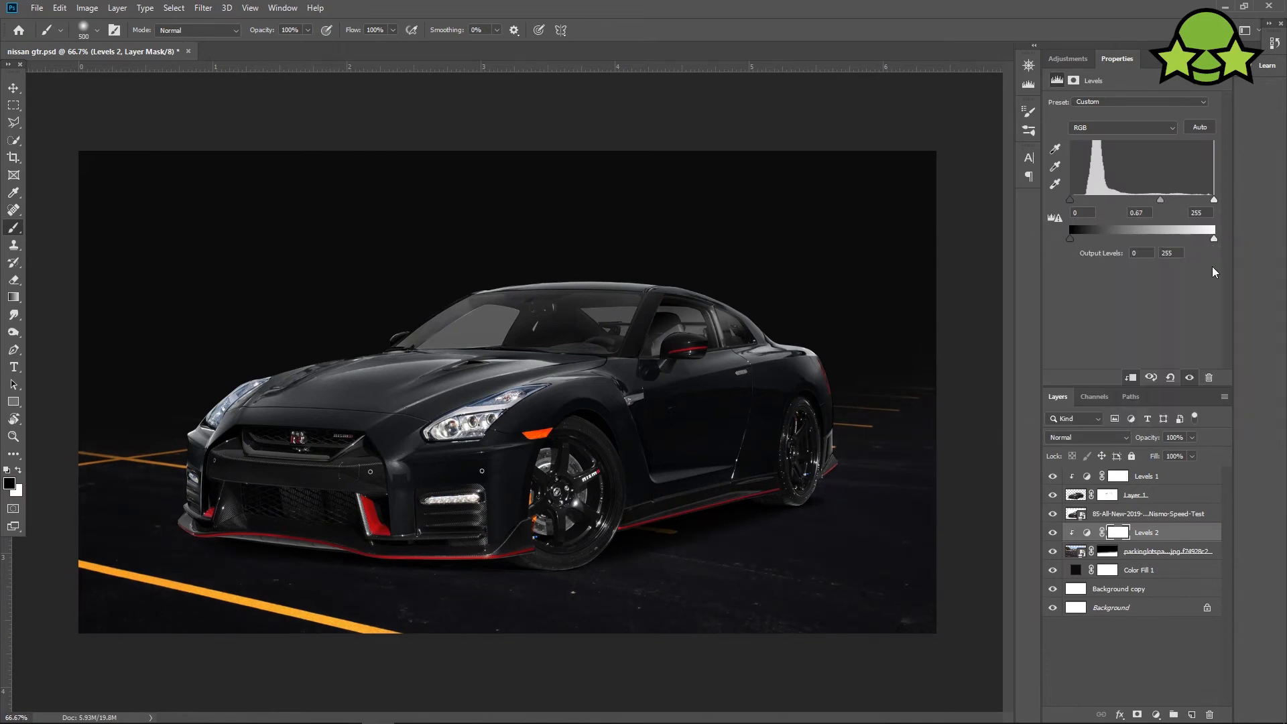
pyautogui.hotkey('ctrl', 's')
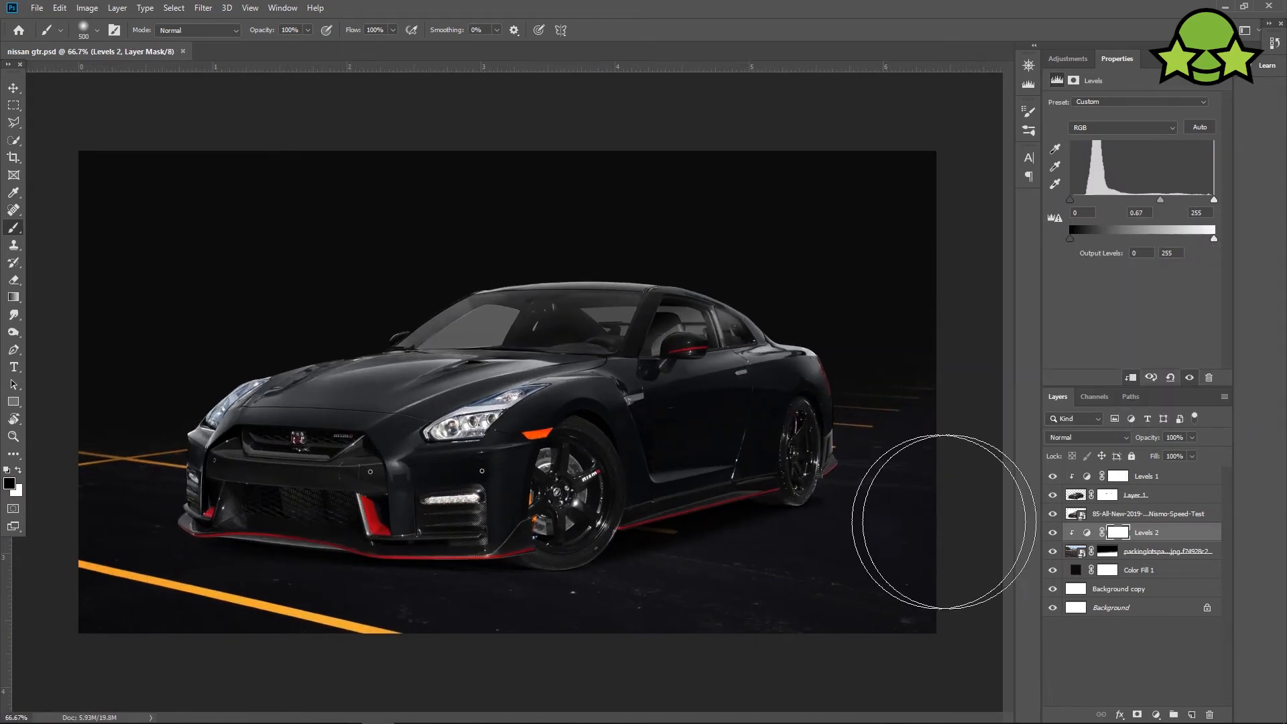
# Rotate the parking-lot picture slightly further counterclockwise and save the document.
pyautogui.click(1082, 555)
pyautogui.hotkey('ctrl', 't')
pyautogui.moveTo(980, 690); pyautogui.dragTo(986, 674)
pyautogui.click(644, 31)
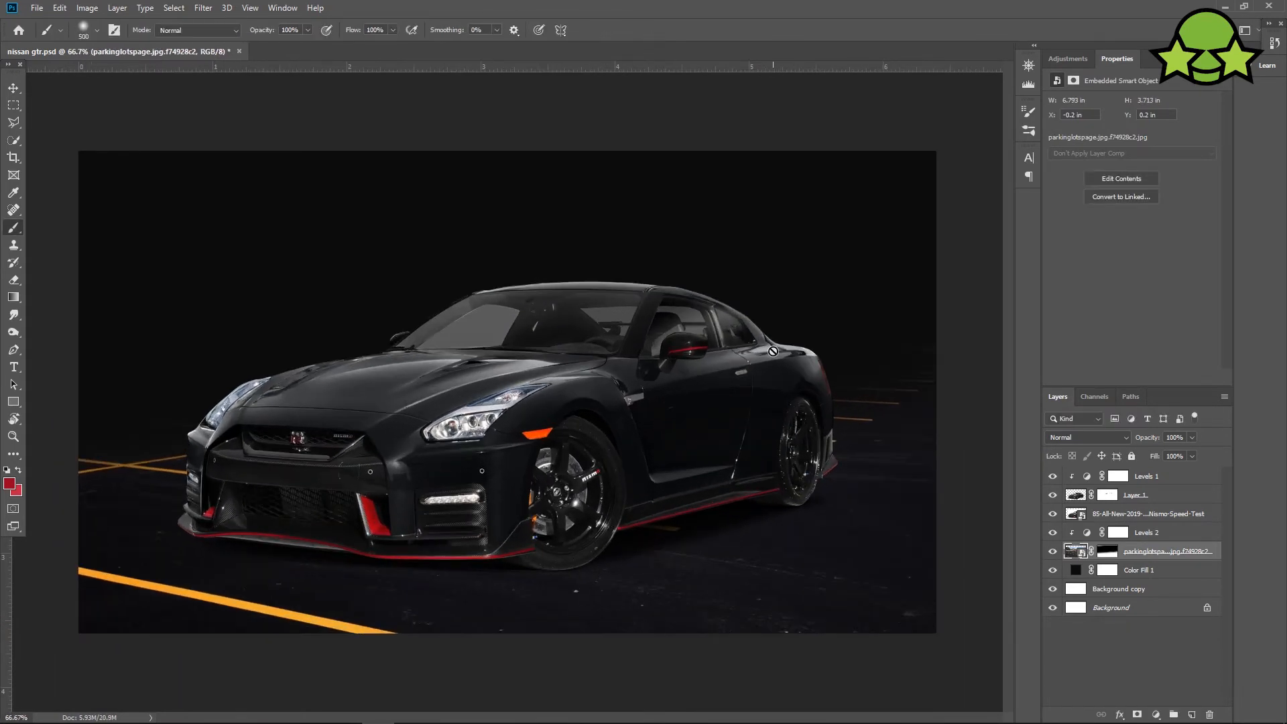
pyautogui.hotkey('ctrl', 's')
# Try to lower the white output level of the car's Levels adjustment.
pyautogui.click(1078, 498)
pyautogui.click(1076, 555)
pyautogui.click(1080, 475)
pyautogui.moveTo(1213, 239)
pyautogui.mouseDown()
pyautogui.moveTo(1153, 238)
pyautogui.moveTo(1215, 239)
pyautogui.moveTo(1180, 240)
pyautogui.moveTo(1199, 236)
pyautogui.mouseUp()
pyautogui.hotkey('ctrl', 'z')
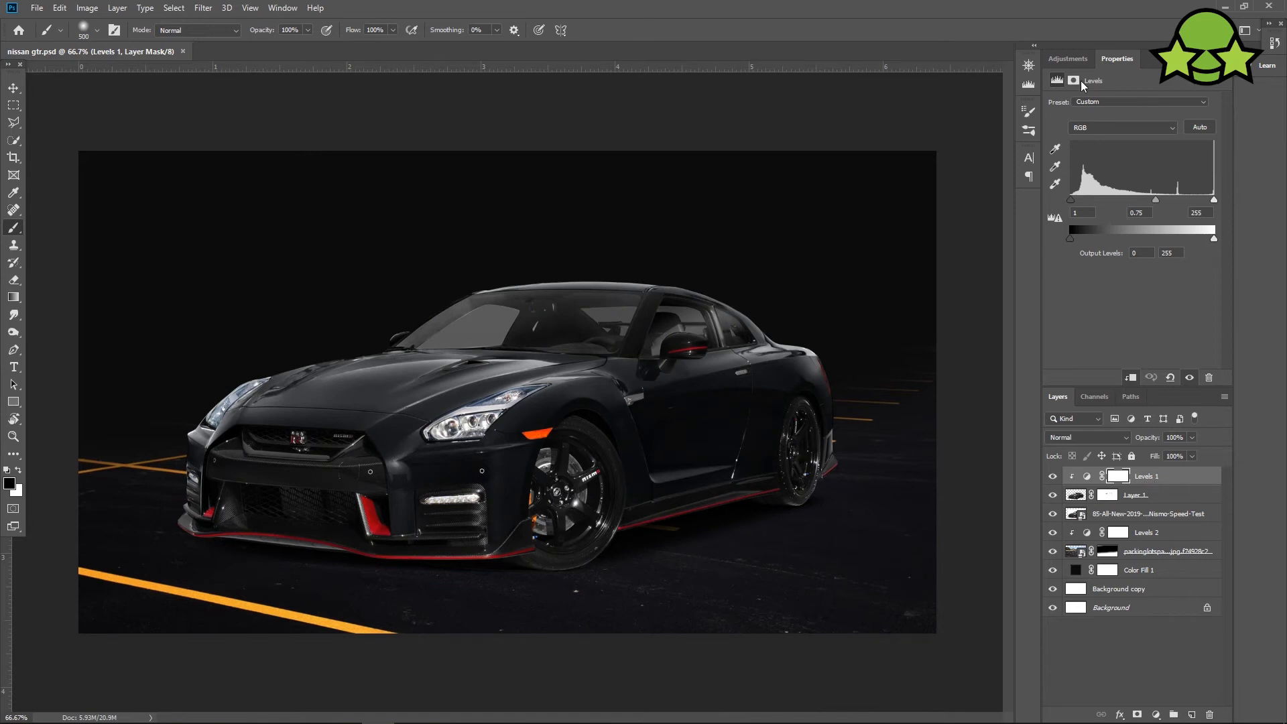
# Add a second Levels adjustment above the car's first one and clip it to the car cutout.
pyautogui.click(1069, 60)
pyautogui.click(1093, 85)
pyautogui.rightClick(1158, 479)
pyautogui.click(1061, 415)
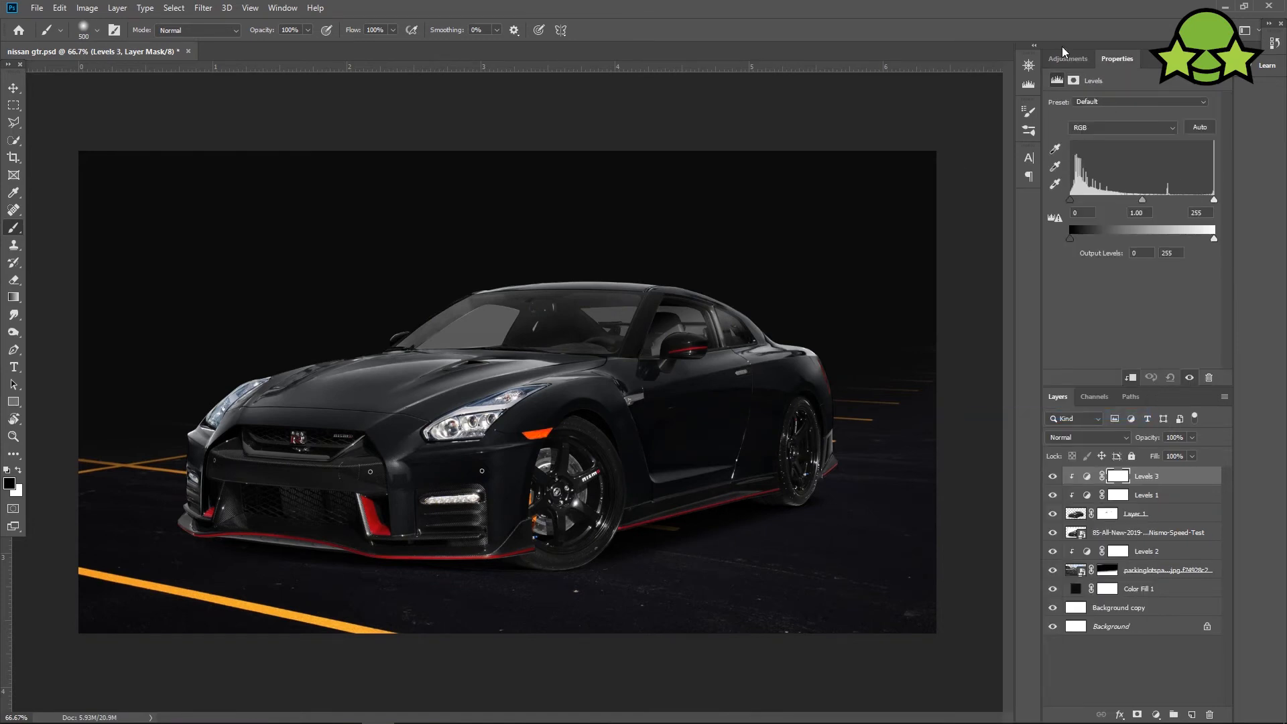
# Set the white output level of the new Levels adjustment to 231 and invert its mask to black.
pyautogui.click(1065, 58)
pyautogui.click(1115, 59)
pyautogui.moveTo(1208, 240); pyautogui.dragTo(1199, 240)
pyautogui.hotkey('ctrl', 'i')
# Paint the Levels mask white along the car's outline, from bumper over hood, roof and rear to the sills, with an 80 px soft brush.
pyautogui.rightClick(305, 523)
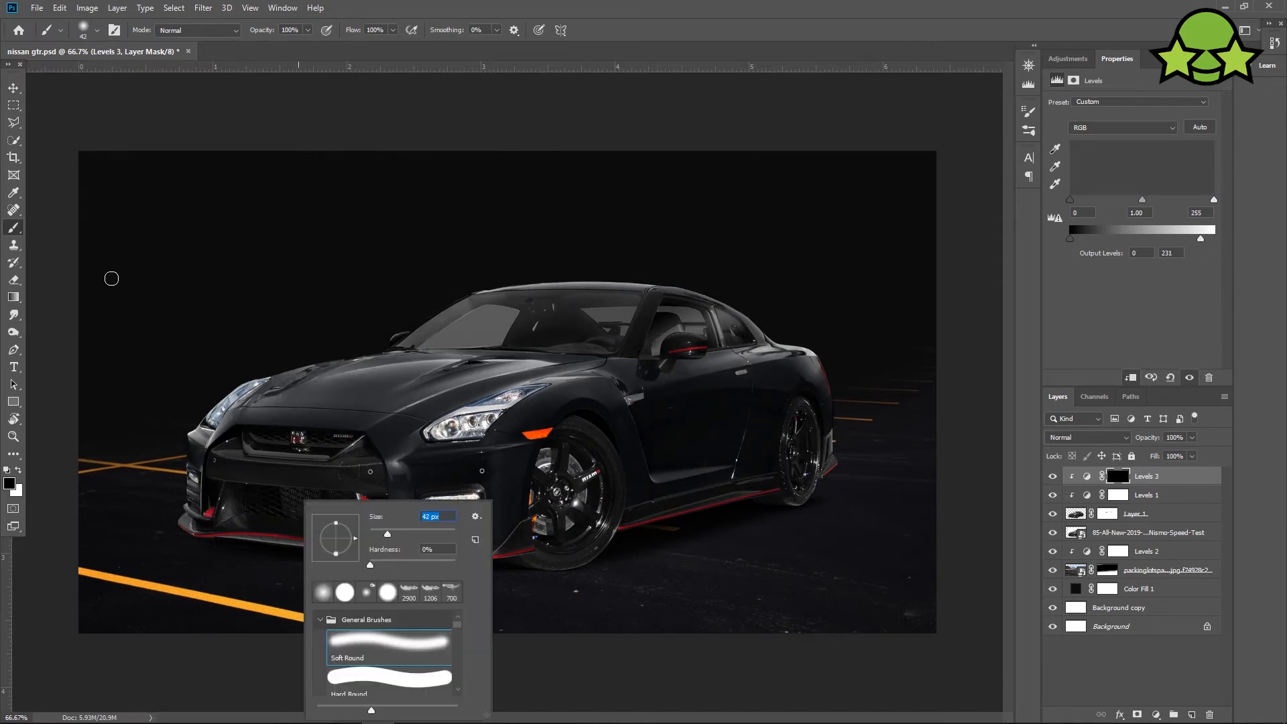
pyautogui.click(191, 509)
pyautogui.hotkey('ctrl', '+')
pyautogui.moveTo(184, 290); pyautogui.dragTo(417, 312)
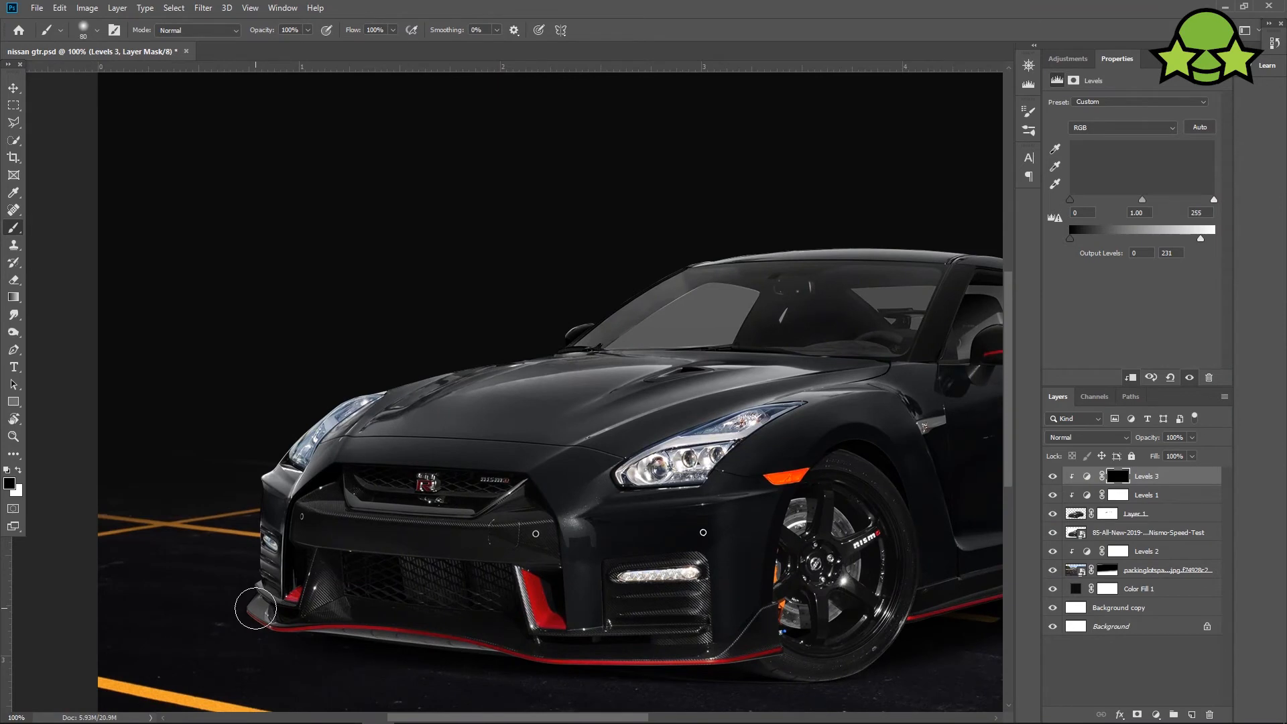
pyautogui.press('x')
pyautogui.moveTo(259, 623)
pyautogui.mouseDown()
pyautogui.moveTo(244, 487)
pyautogui.moveTo(373, 395)
pyautogui.moveTo(629, 322)
pyautogui.mouseUp()
pyautogui.moveTo(620, 323); pyautogui.dragTo(494, 386)
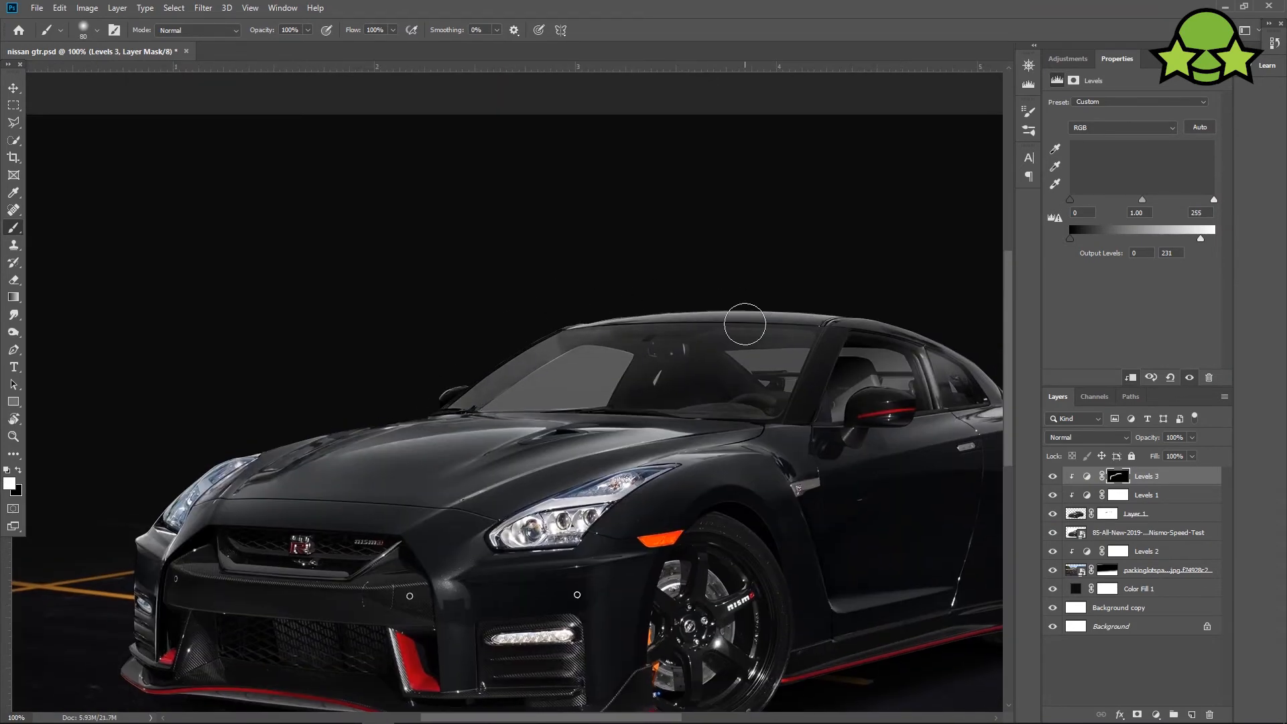
pyautogui.moveTo(830, 328); pyautogui.dragTo(603, 348)
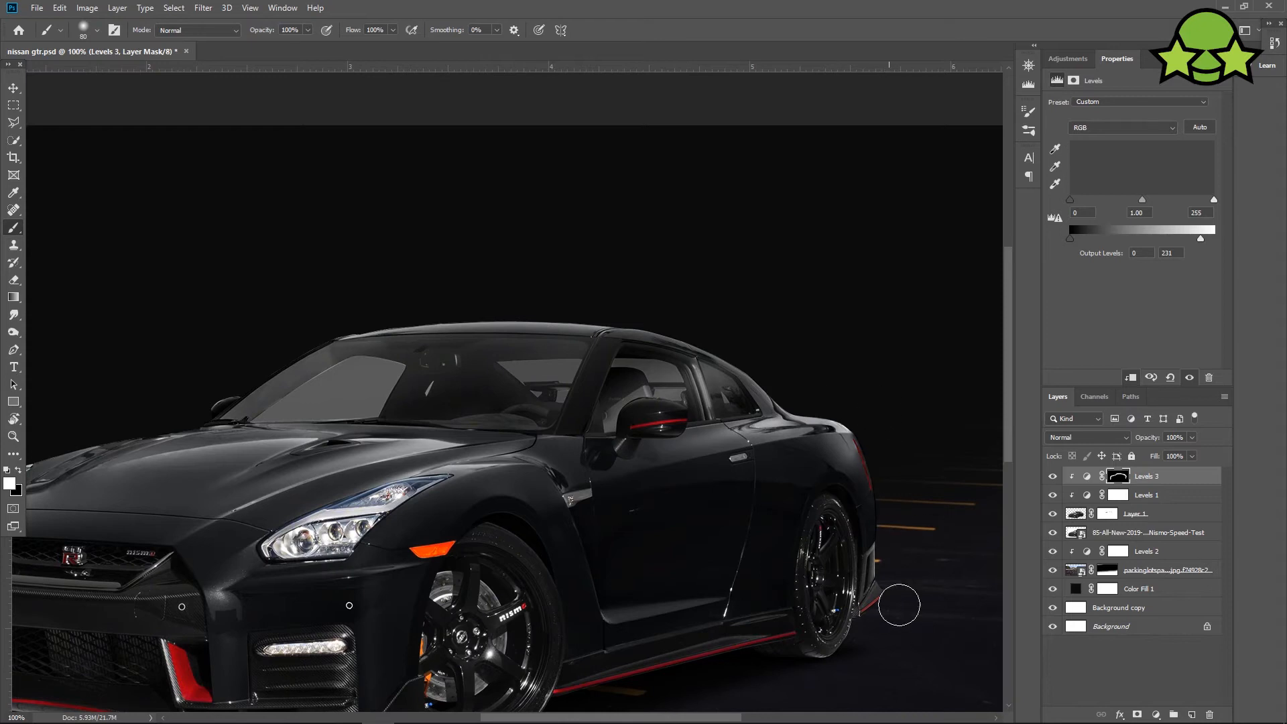
pyautogui.moveTo(898, 643); pyautogui.dragTo(833, 555)
pyautogui.moveTo(740, 568); pyautogui.dragTo(345, 660)
pyautogui.moveTo(345, 660)
pyautogui.mouseDown()
pyautogui.moveTo(368, 647)
pyautogui.moveTo(310, 635)
pyautogui.moveTo(472, 588)
pyautogui.mouseUp()
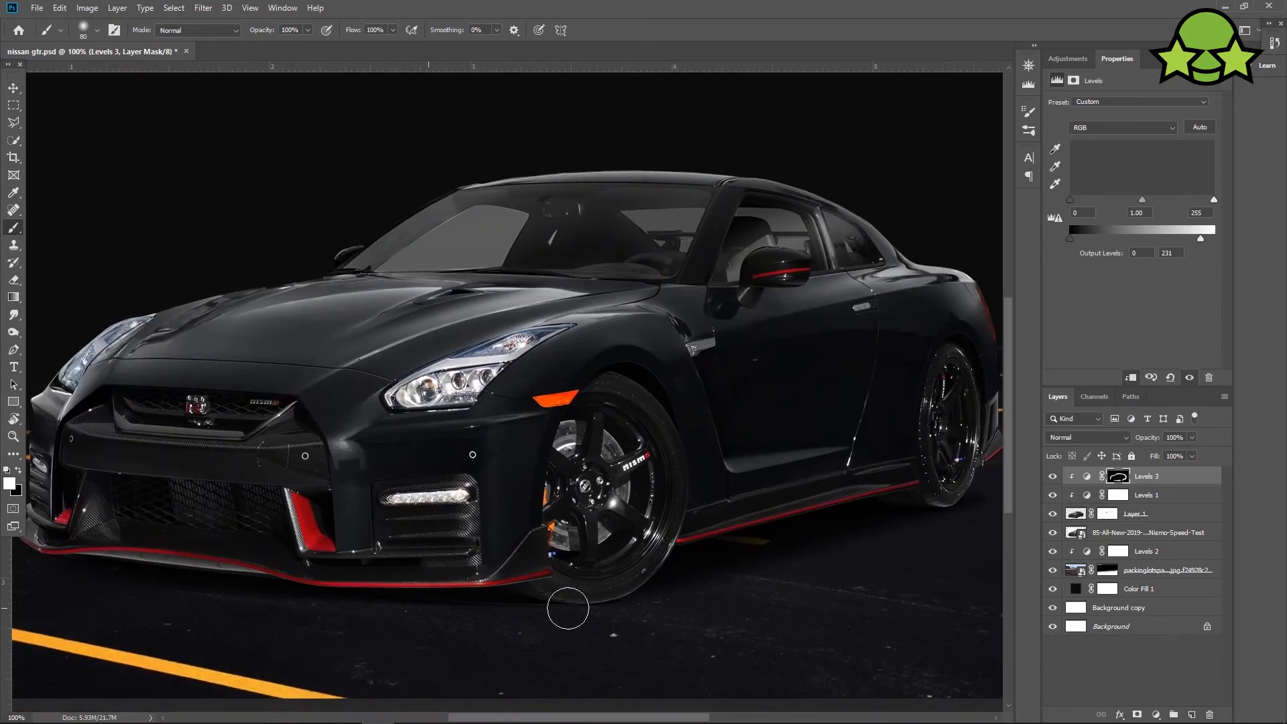
# Lower the white output level of the edge-darkening Levels adjustment to 170 and check the car's edges up close.
pyautogui.moveTo(1200, 238); pyautogui.dragTo(1165, 240)
pyautogui.hotkey('ctrl', '-')
pyautogui.hotkey('ctrl', '+')
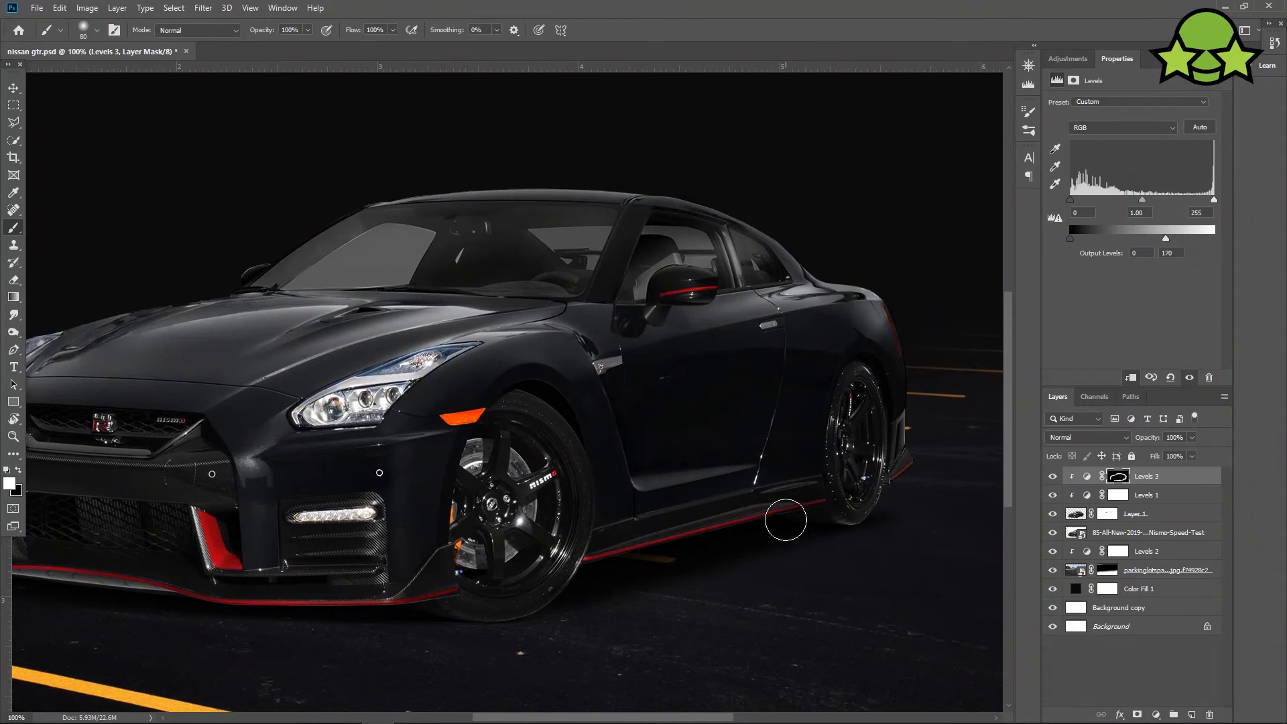
pyautogui.moveTo(843, 526); pyautogui.dragTo(905, 493)
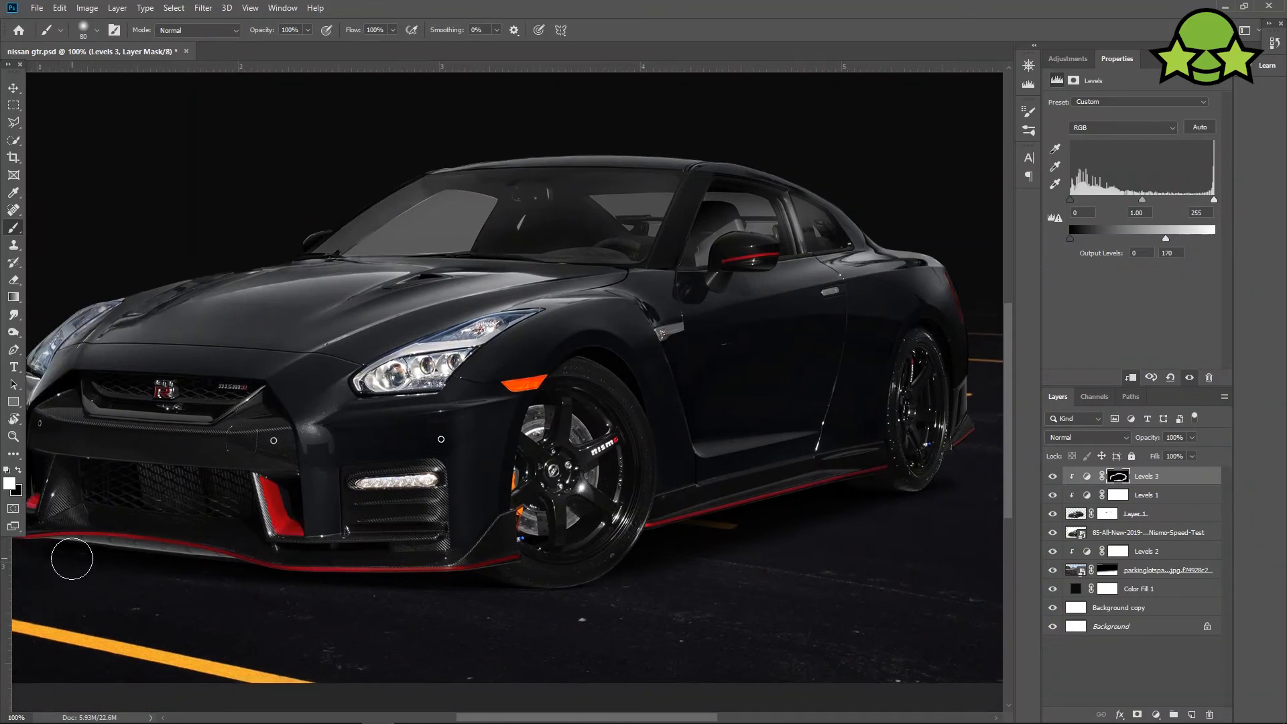
pyautogui.moveTo(359, 559); pyautogui.dragTo(587, 557)
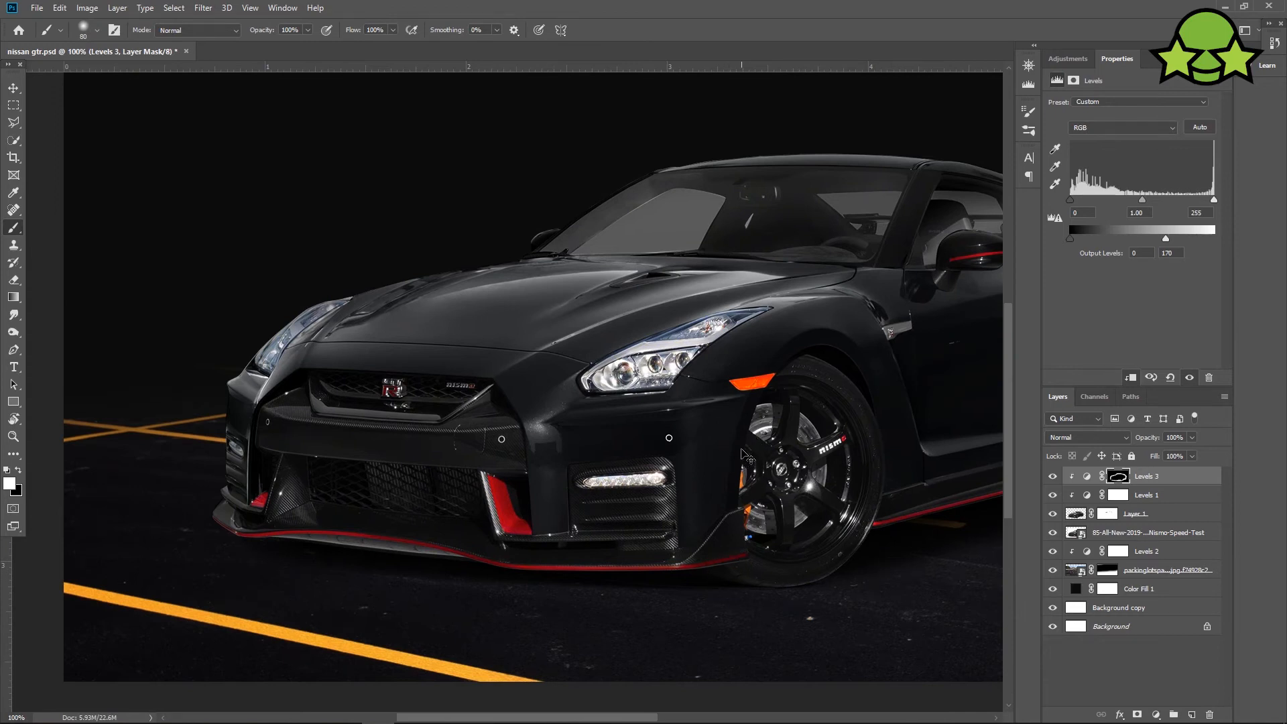
pyautogui.hotkey('ctrl', '-')
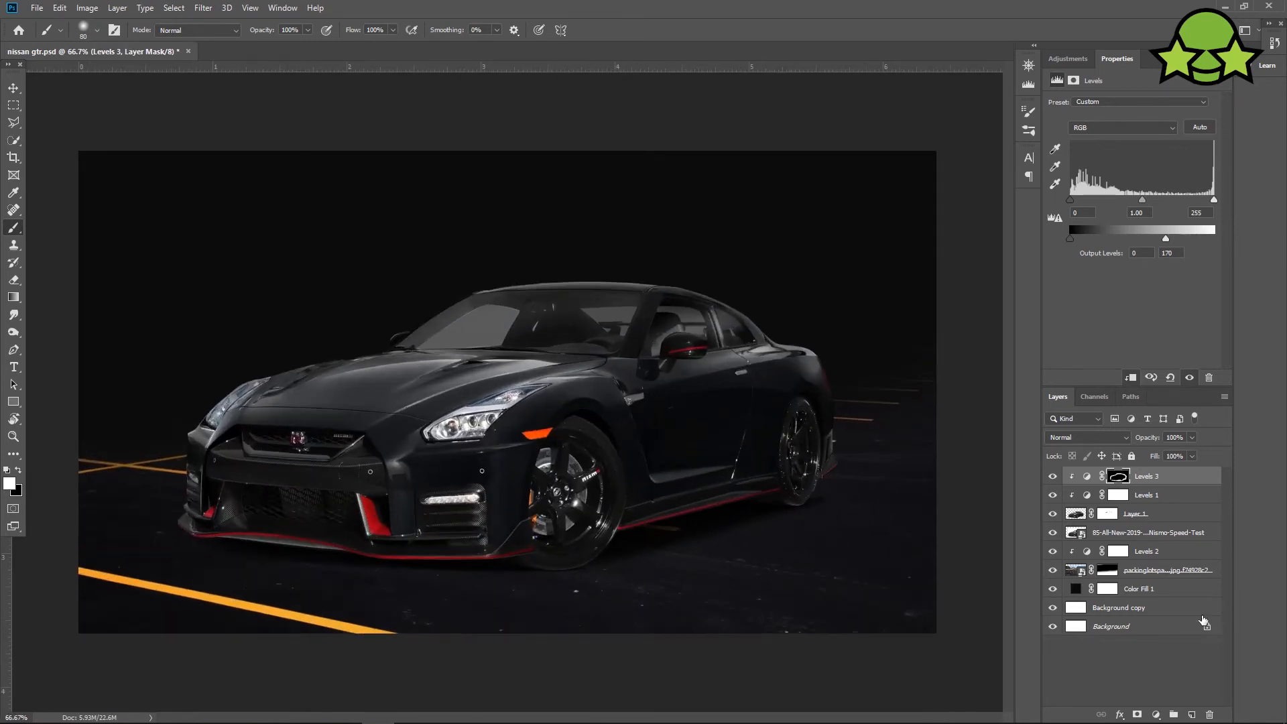
# Create a new empty layer directly above the background colour fill.
pyautogui.click(1170, 589)
pyautogui.click(1190, 714)
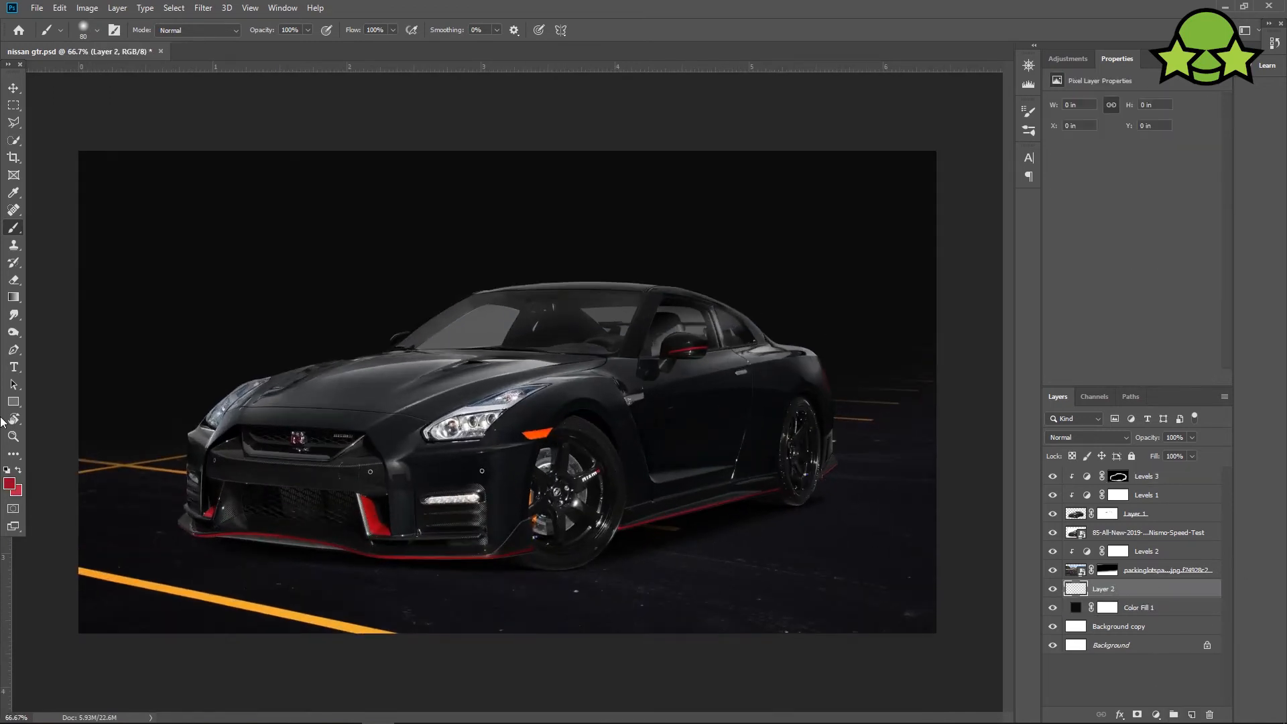
# Set the foreground colour to a dark red and the background colour to dark red 8c000d.
pyautogui.click(8, 484)
pyautogui.write('73020d')
pyautogui.click(1190, 256)
pyautogui.press('b')
pyautogui.click(19, 494)
pyautogui.write('73020d')
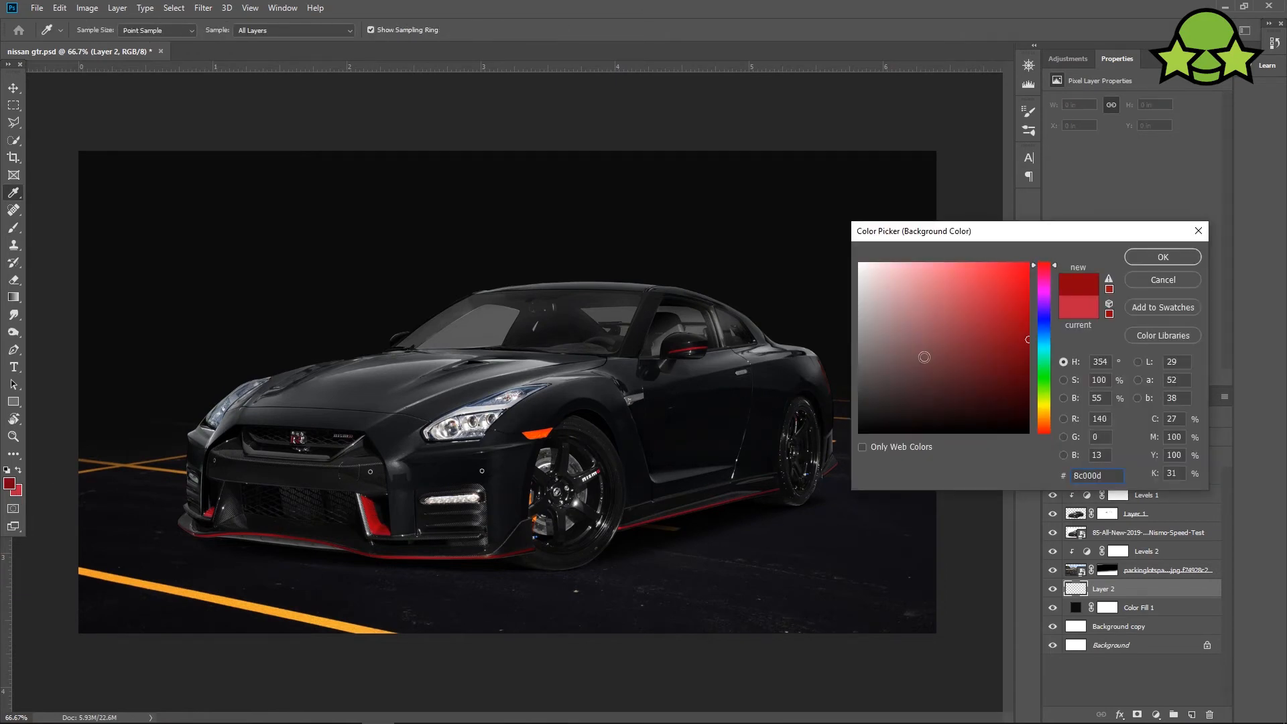
pyautogui.press('Return')
# Replace the empty layer above Color Fill 1 with a fresh one and set the foreground colour to a bright red.
pyautogui.press('Delete')
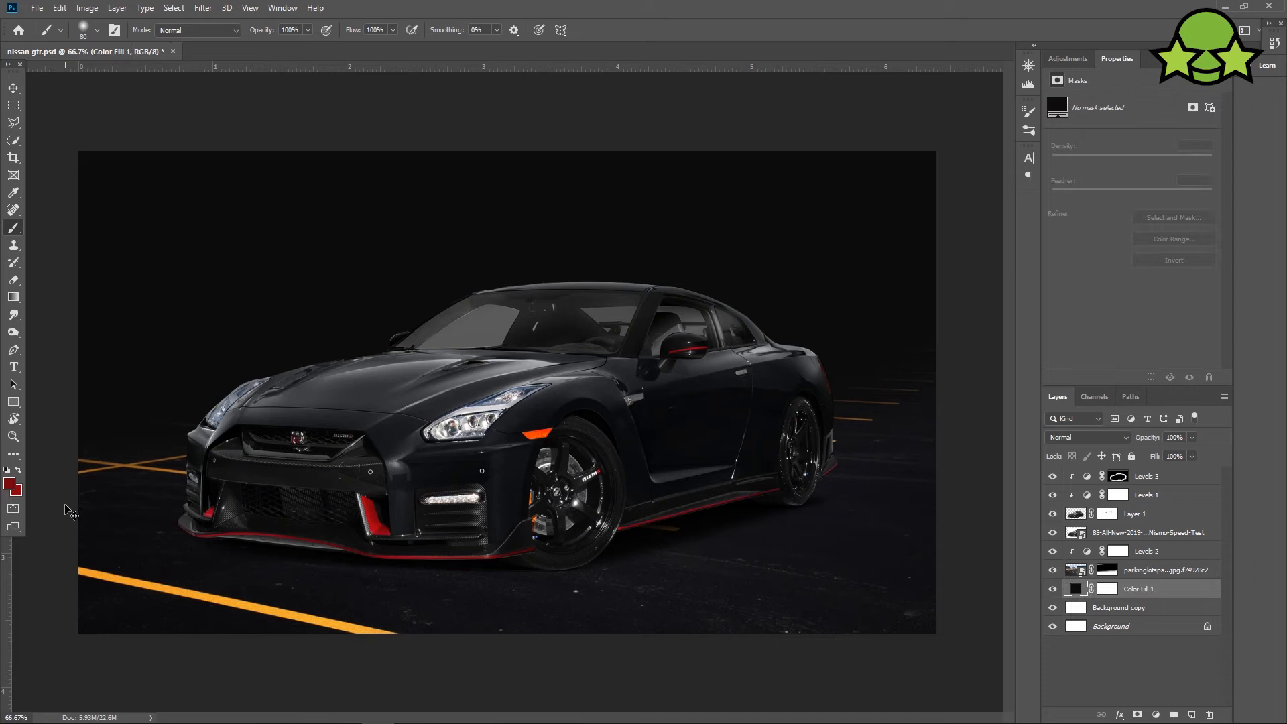
pyautogui.click(10, 488)
pyautogui.write('cc0014')
pyautogui.click(1159, 257)
pyautogui.click(1191, 714)
# Try a bright red stamp with a 608 px textured brush behind the car's front end and undo it.
pyautogui.rightClick(382, 347)
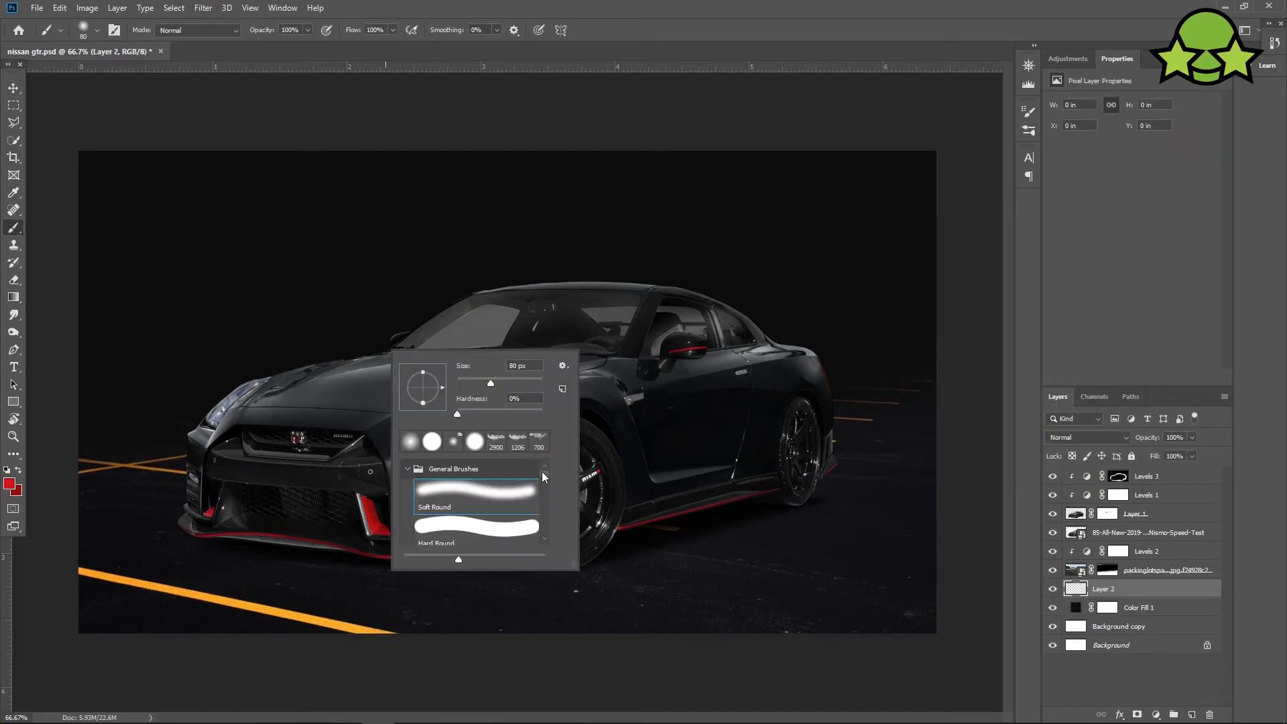
pyautogui.moveTo(546, 473); pyautogui.dragTo(552, 540)
pyautogui.click(476, 490)
pyautogui.click(169, 393)
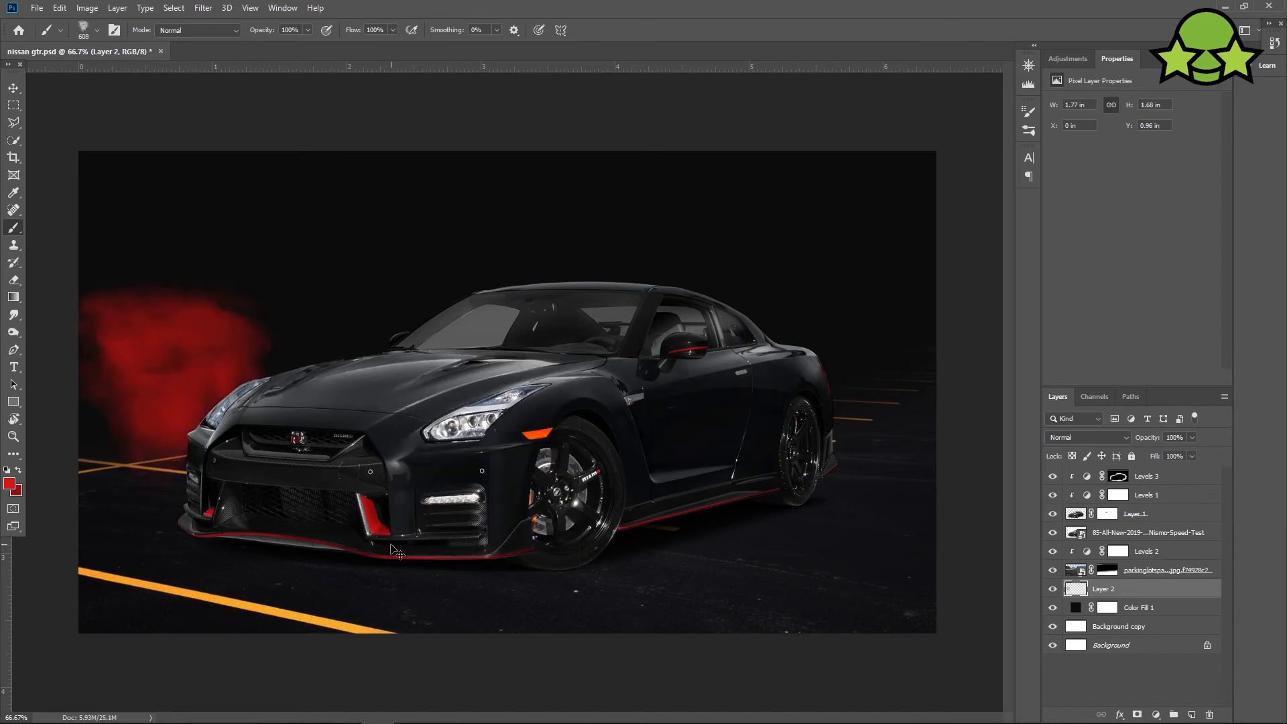
pyautogui.hotkey('ctrl', 'z')
pyautogui.rightClick(411, 400)
pyautogui.moveTo(572, 581); pyautogui.dragTo(572, 585)
pyautogui.click(1148, 478)
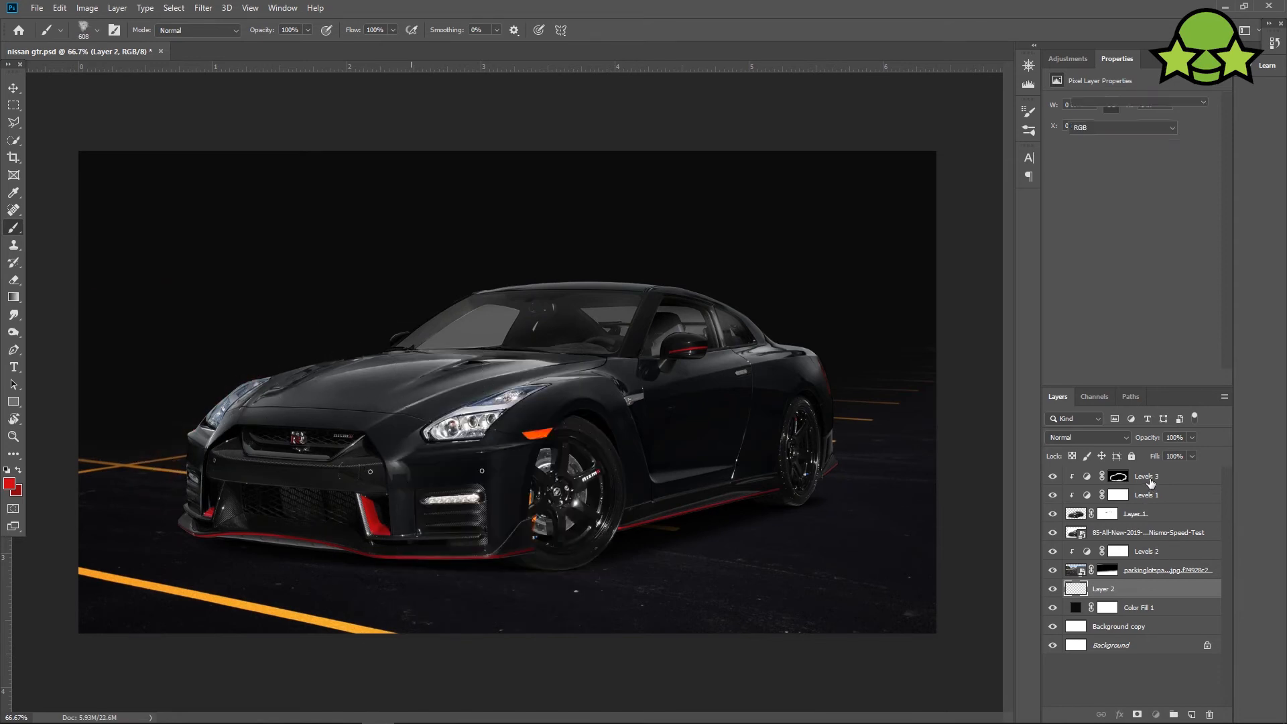
pyautogui.click(1151, 588)
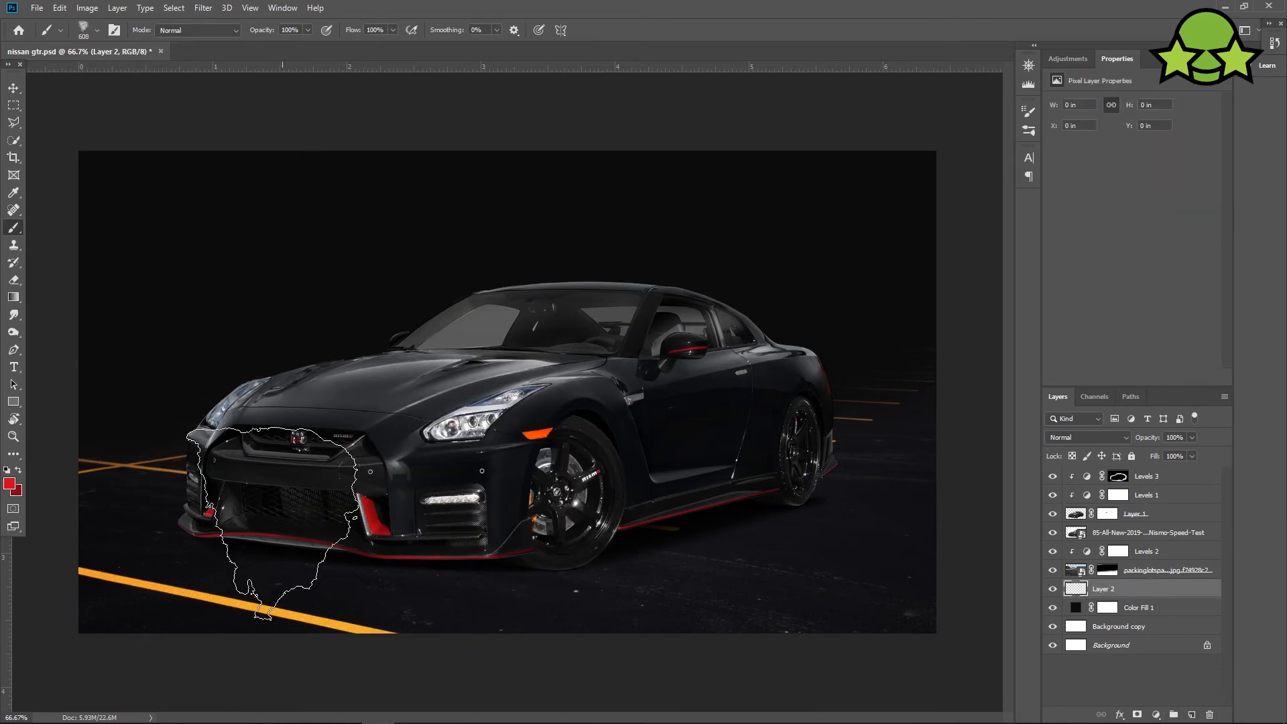
# Stamp bright red smoke behind the car's front and rear on Layer 2 with the Smoke_2 brush at 1358 px.
pyautogui.rightClick(331, 468)
pyautogui.scroll(2, 433, 605)
pyautogui.click(414, 601)
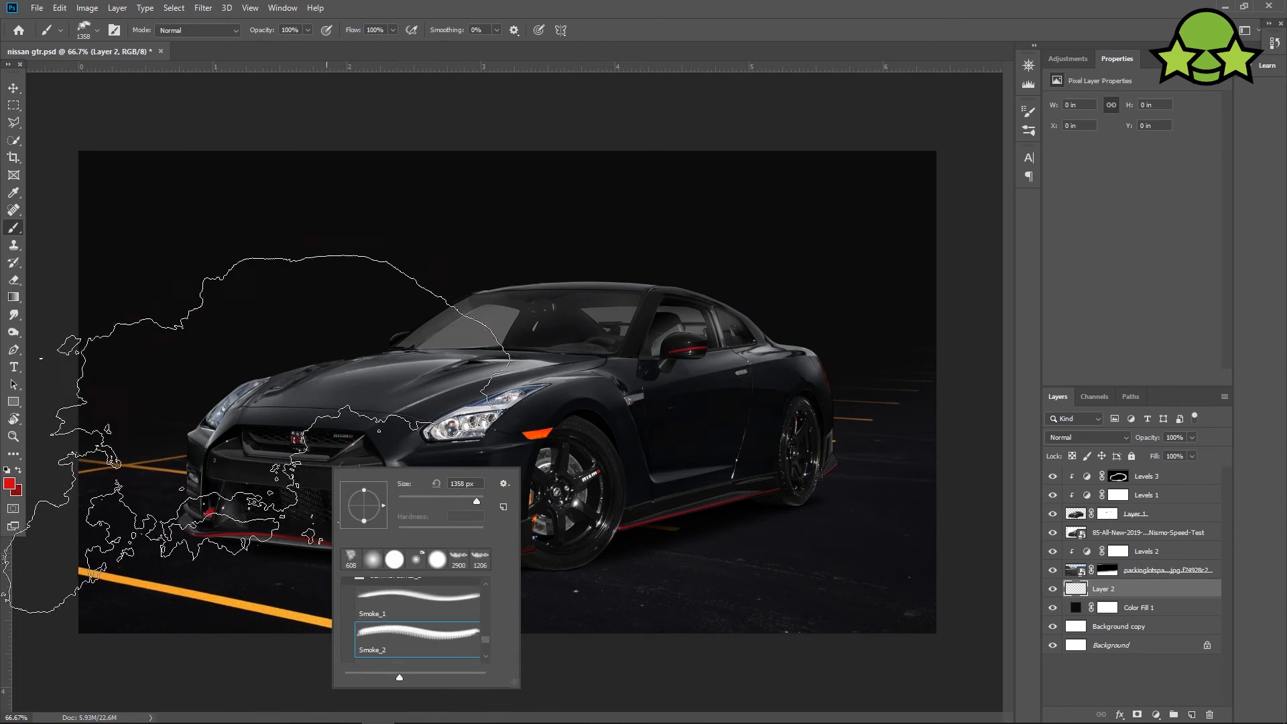
pyautogui.click(248, 436)
pyautogui.click(663, 387)
pyautogui.hotkey('ctrl', 'z')
pyautogui.click(670, 386)
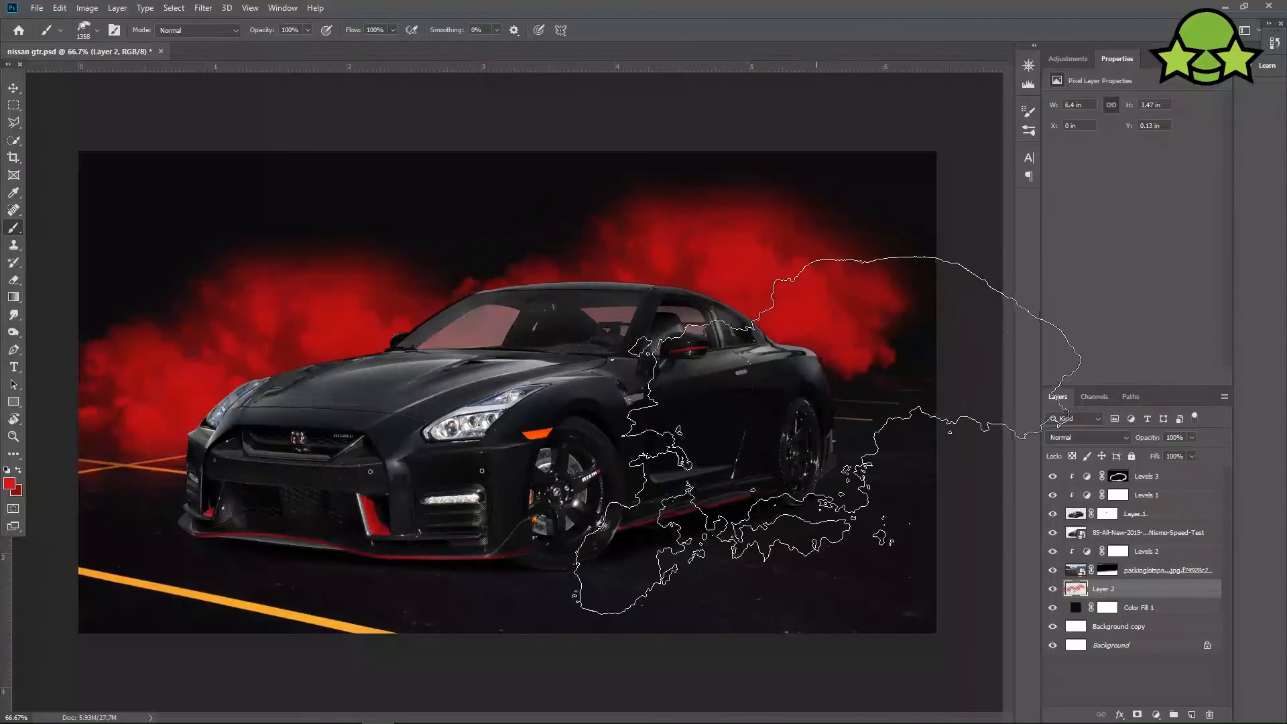
# Add a new layer above Layer 2 and stamp more red smoke behind the car with the 1988 px Smoke_1 brush.
pyautogui.rightClick(612, 382)
pyautogui.click(697, 532)
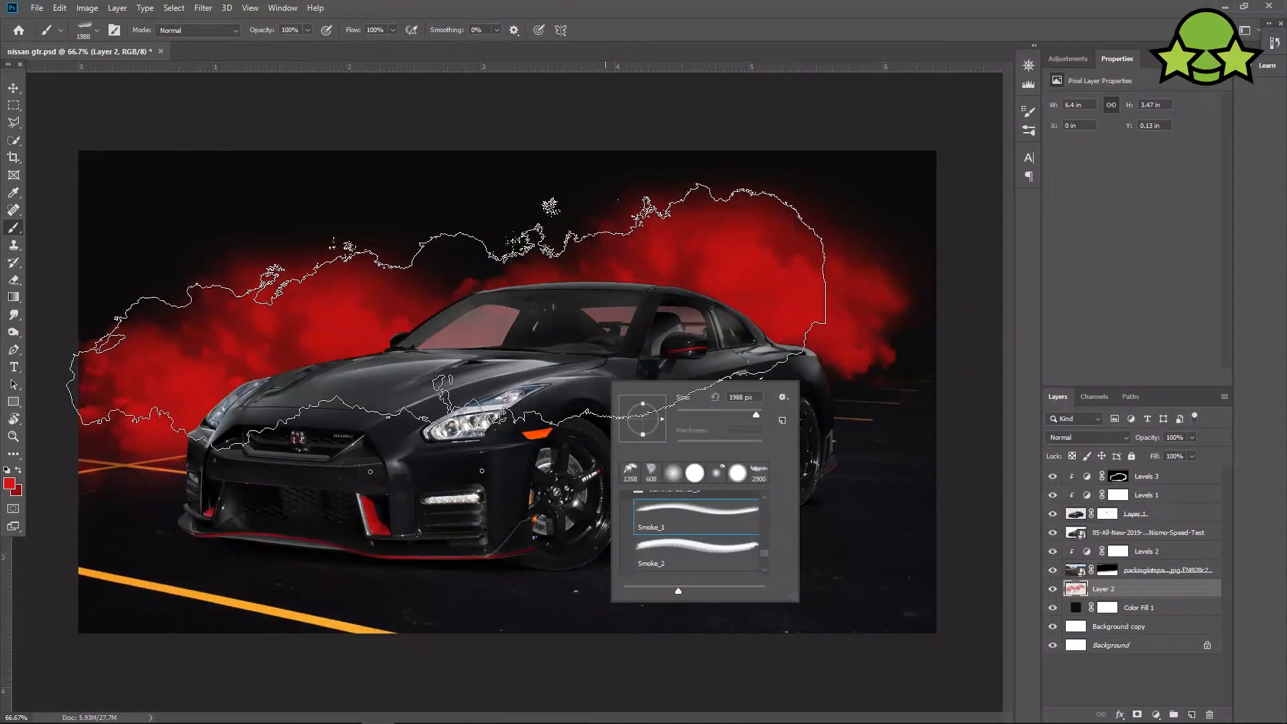
pyautogui.click(591, 388)
pyautogui.click(1193, 715)
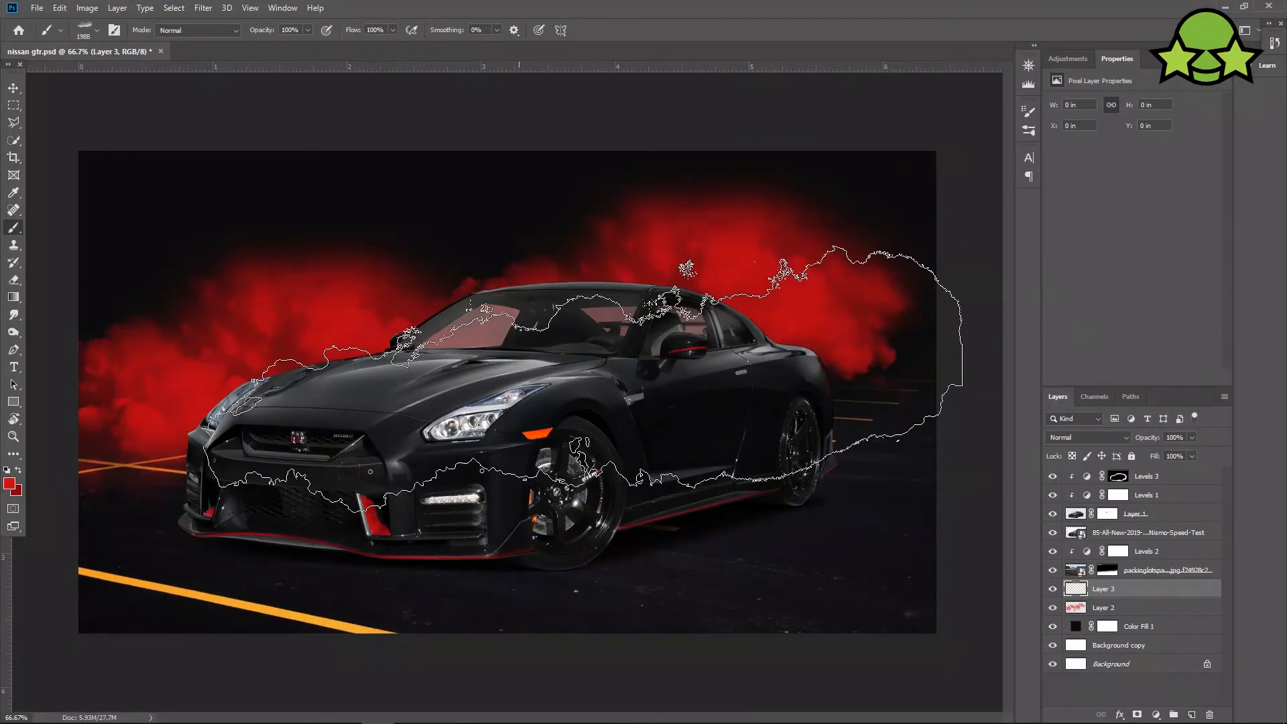
pyautogui.click(529, 389)
pyautogui.click(335, 321)
pyautogui.hotkey('ctrl', 'z')
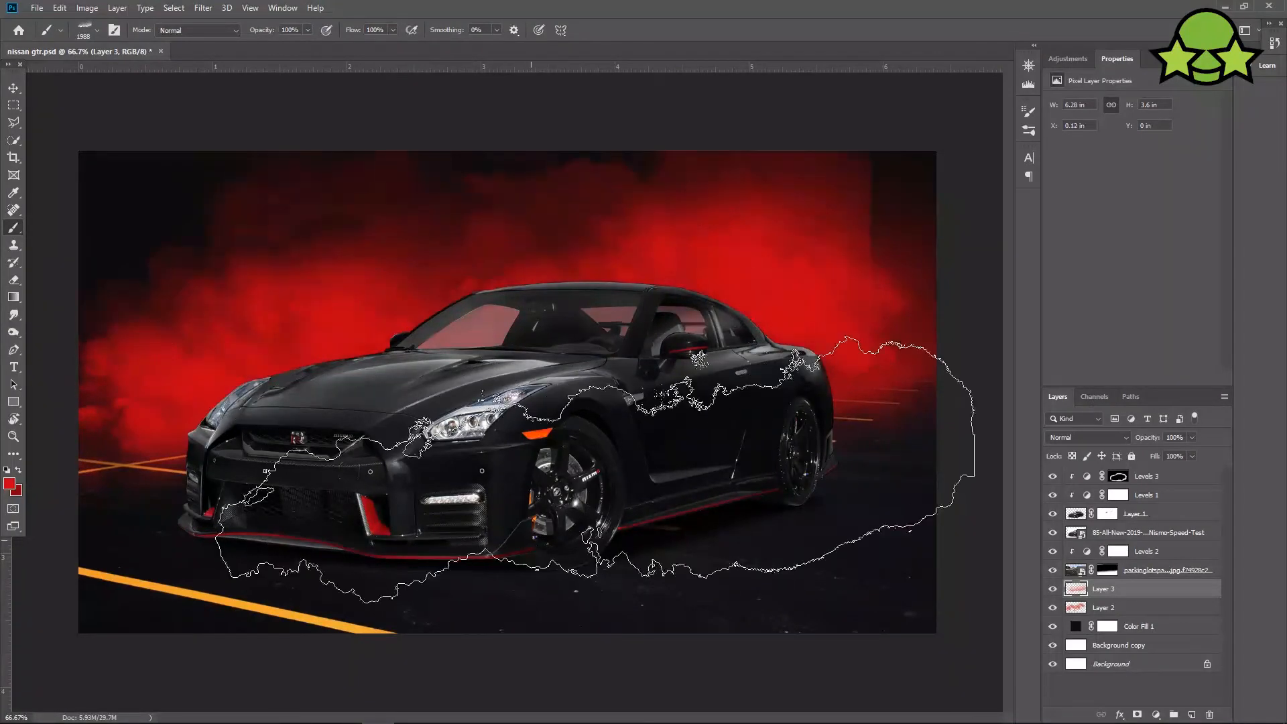
# Add another layer above Layer 3 and try a red stamp over the hood area with an 840 px smoke brush, undoing it.
pyautogui.click(1192, 714)
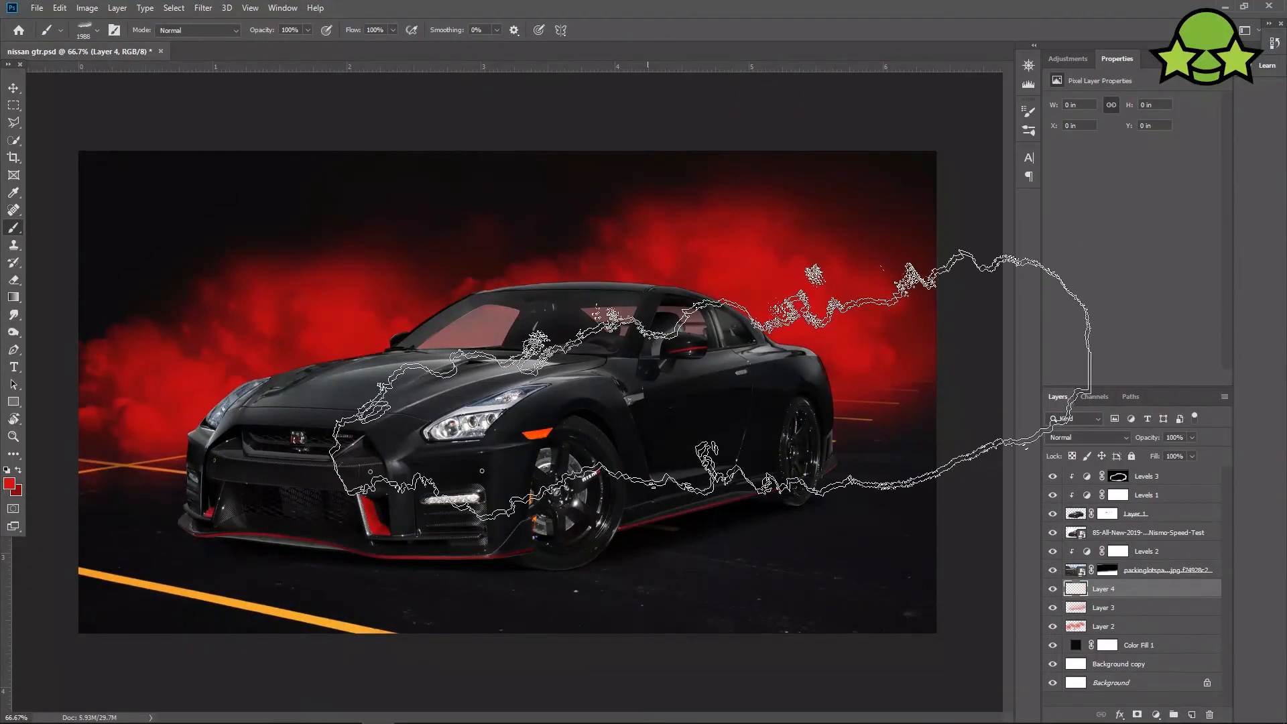
pyautogui.rightClick(570, 399)
pyautogui.scroll(-2, 657, 531)
pyautogui.click(646, 573)
pyautogui.click(349, 384)
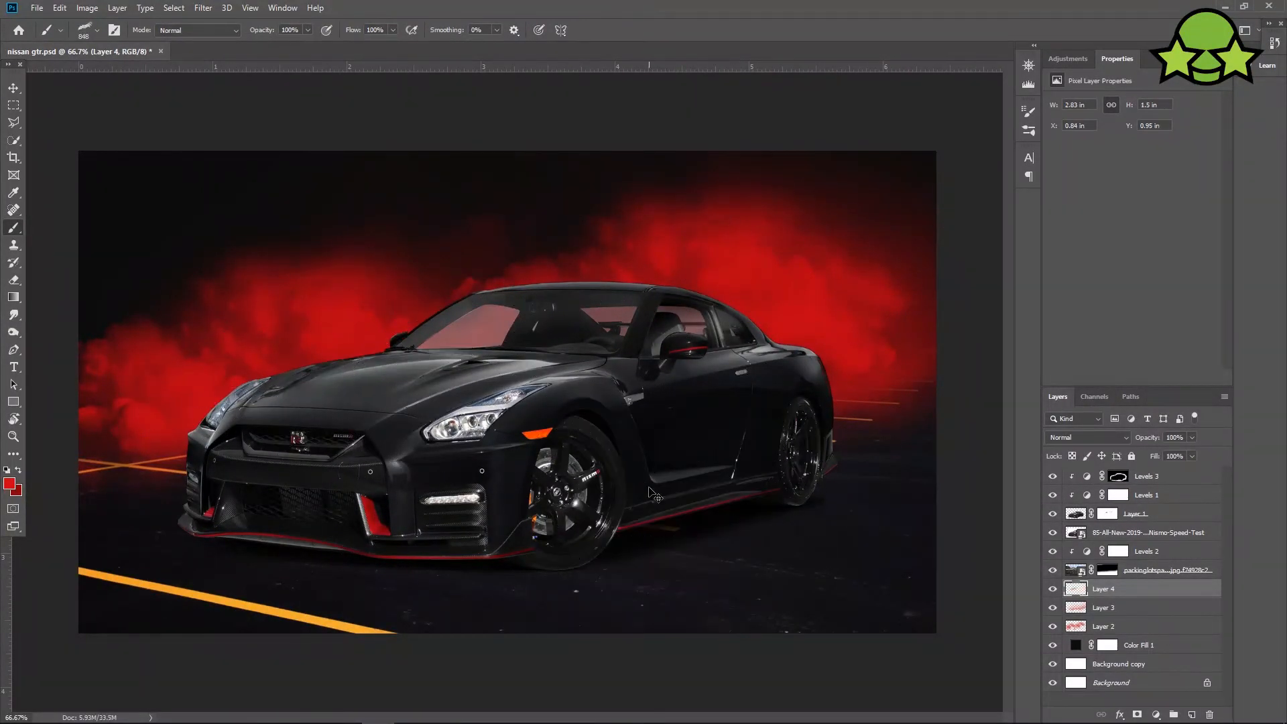
pyautogui.hotkey('ctrl', 'z')
# Enlarge the smoke brush to 1400 px and stamp red smoke behind the car's front on Layer 4.
pyautogui.press(']')
pyautogui.press(']')
pyautogui.press(']')
pyautogui.press(']')
pyautogui.press(']')
pyautogui.press(']')
pyautogui.click(329, 310)
pyautogui.hotkey('ctrl', 'z')
pyautogui.click(264, 404)
# On a new layer above Layer 4, stamp red smoke behind the hood and roof with a 1175 px smoke brush at 55% opacity.
pyautogui.rightClick(397, 355)
pyautogui.click(308, 32)
pyautogui.click(1192, 715)
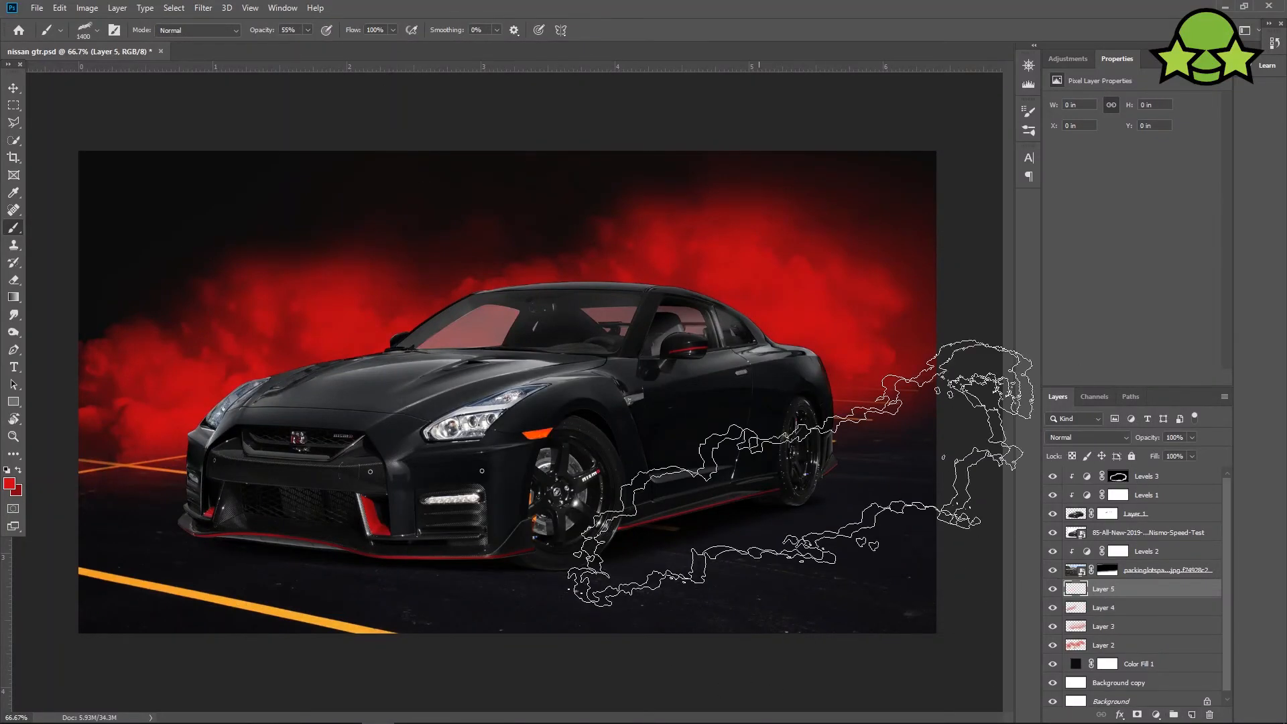
pyautogui.rightClick(484, 366)
pyautogui.click(560, 544)
pyautogui.click(331, 370)
pyautogui.click(472, 324)
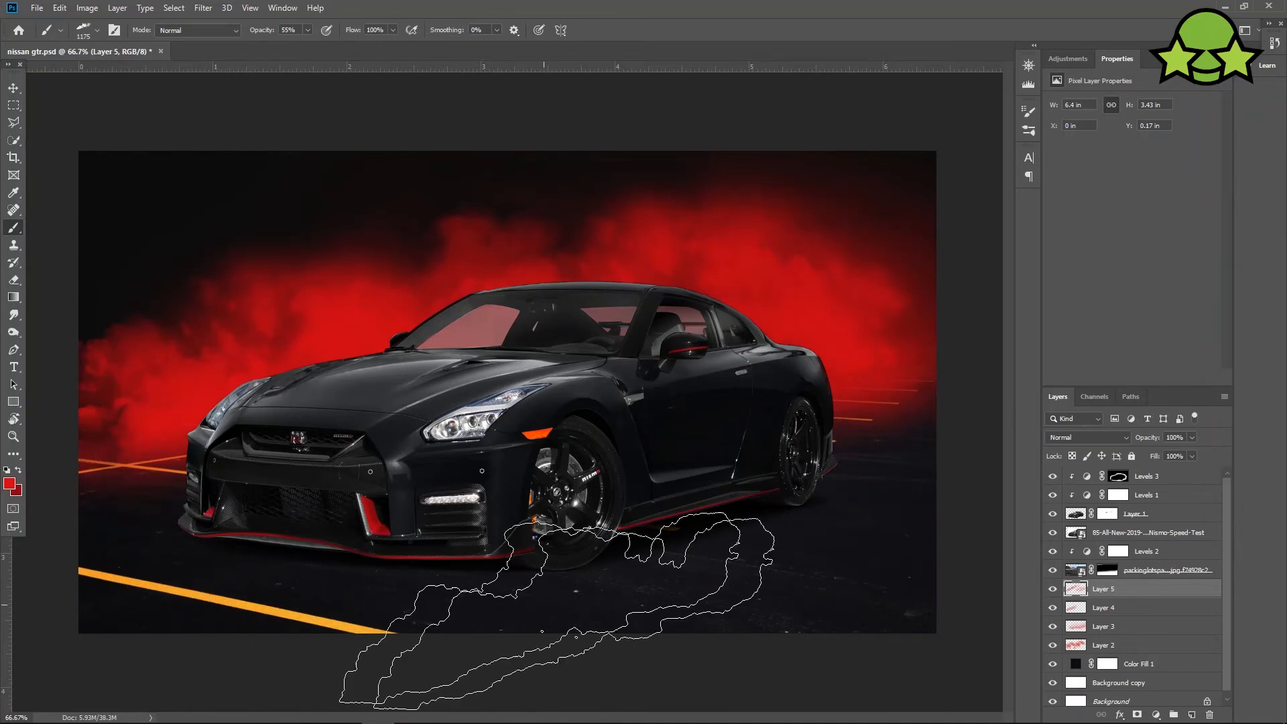
pyautogui.hotkey('ctrl', '-')
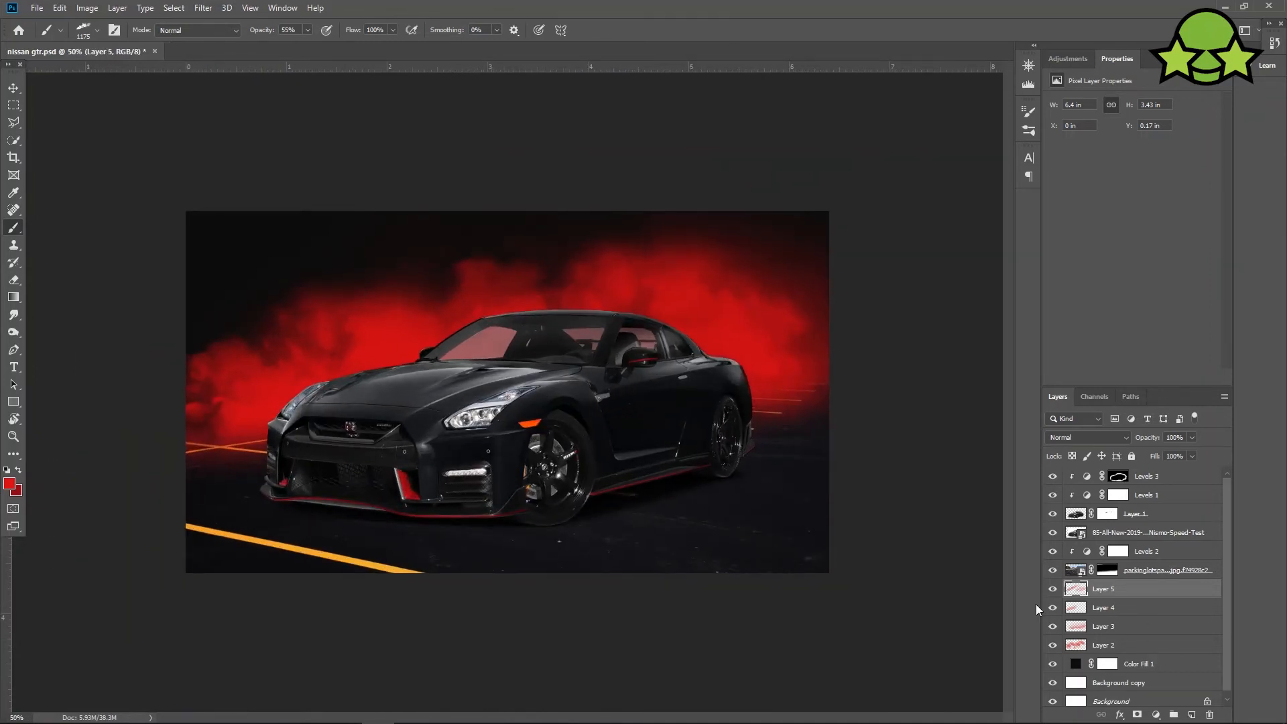
pyautogui.hotkey('ctrl', '+')
# Quick-select the see-through area on the windshield's front side and clear it from Layer 1's mask.
pyautogui.press('v')
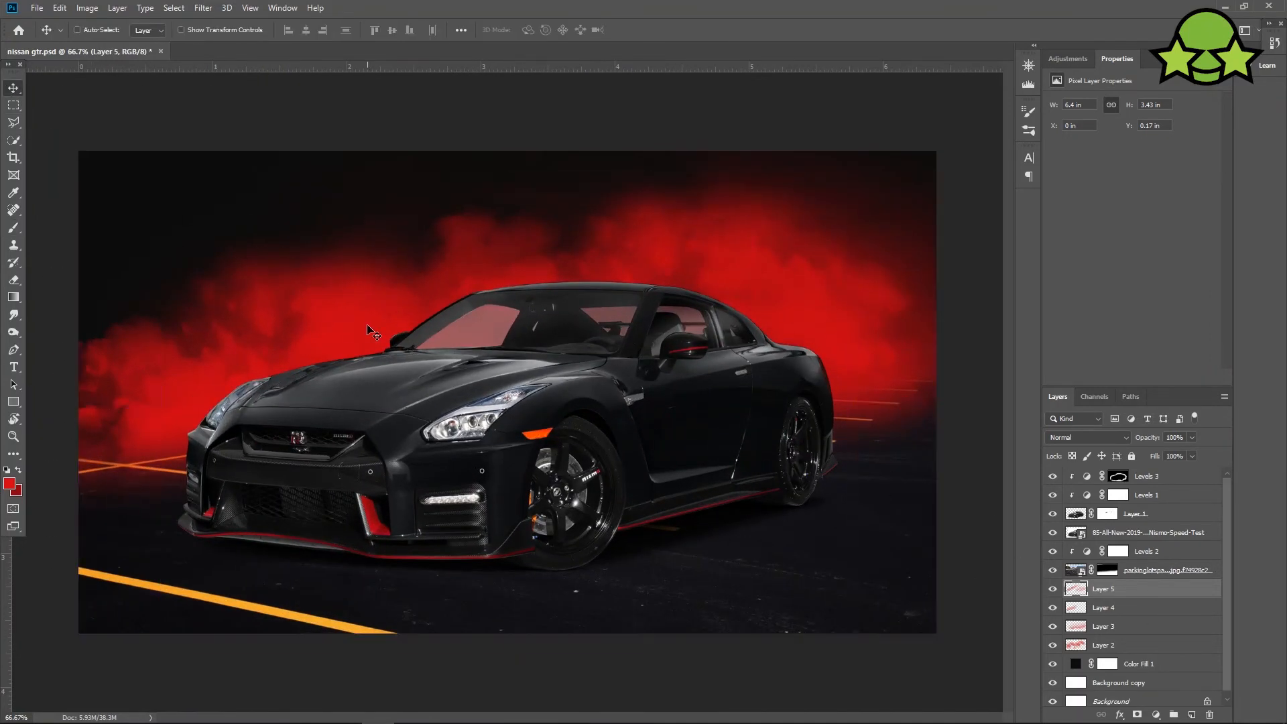
pyautogui.hotkey('ctrl', '+')
pyautogui.hotkey('ctrl', '+')
pyautogui.click(1116, 481)
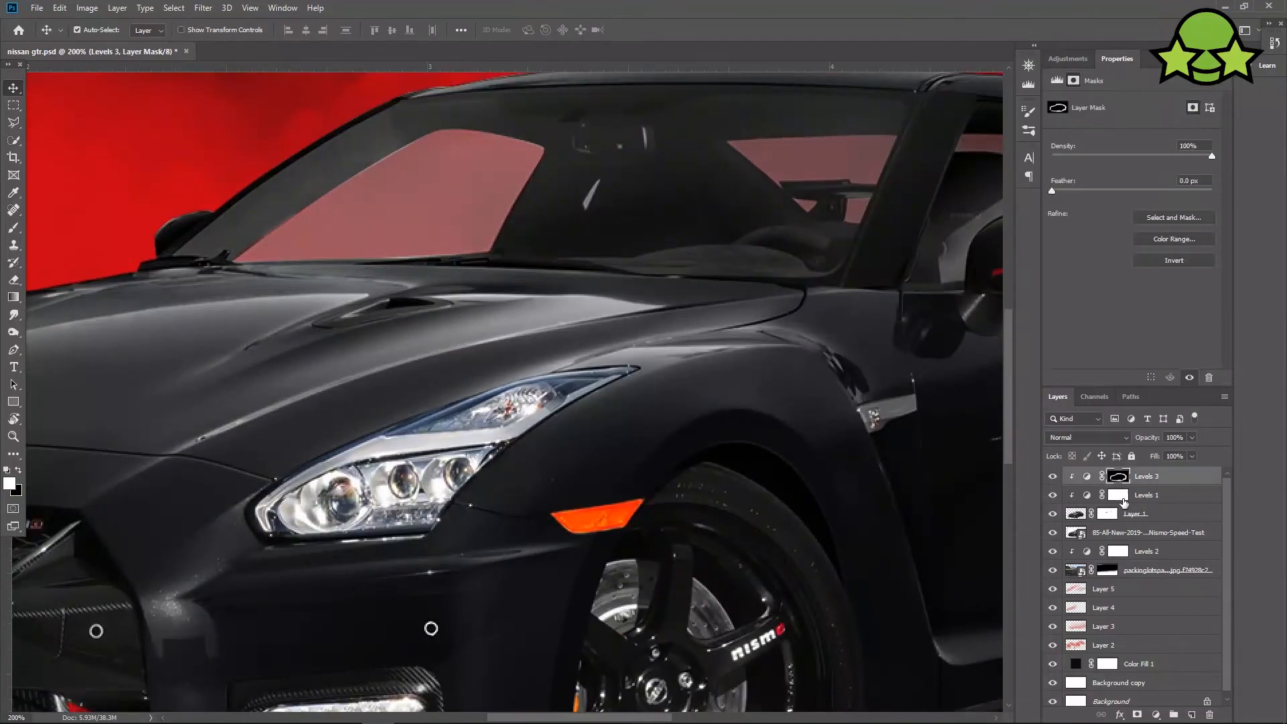
pyautogui.click(1108, 513)
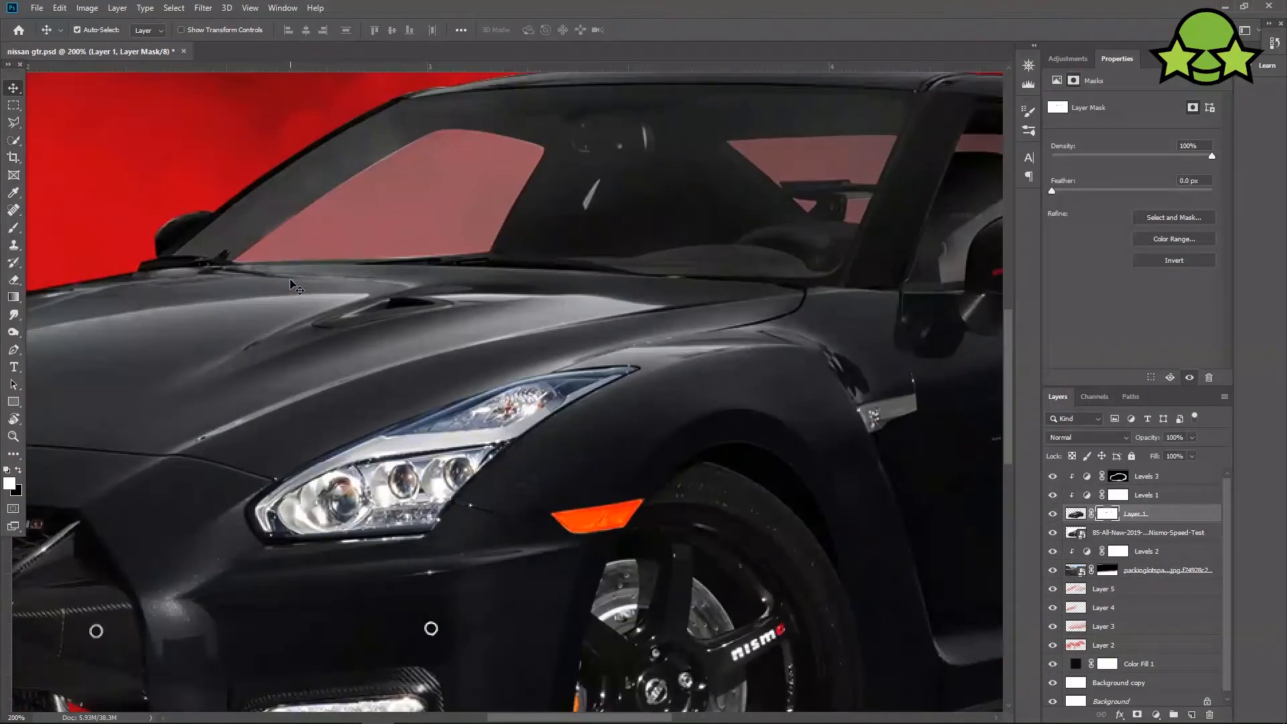
pyautogui.moveTo(524, 216); pyautogui.dragTo(411, 364)
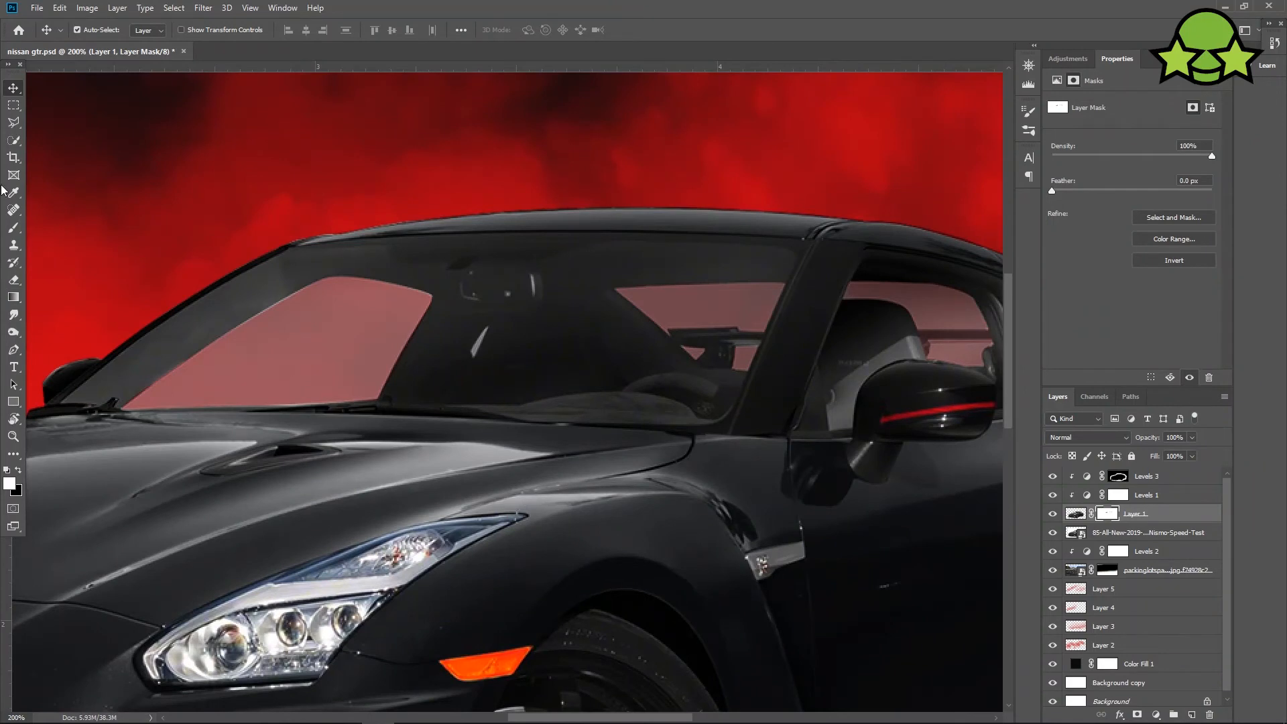
pyautogui.press('w')
pyautogui.moveTo(277, 340)
pyautogui.mouseDown()
pyautogui.moveTo(307, 365)
pyautogui.moveTo(434, 304)
pyautogui.mouseUp()
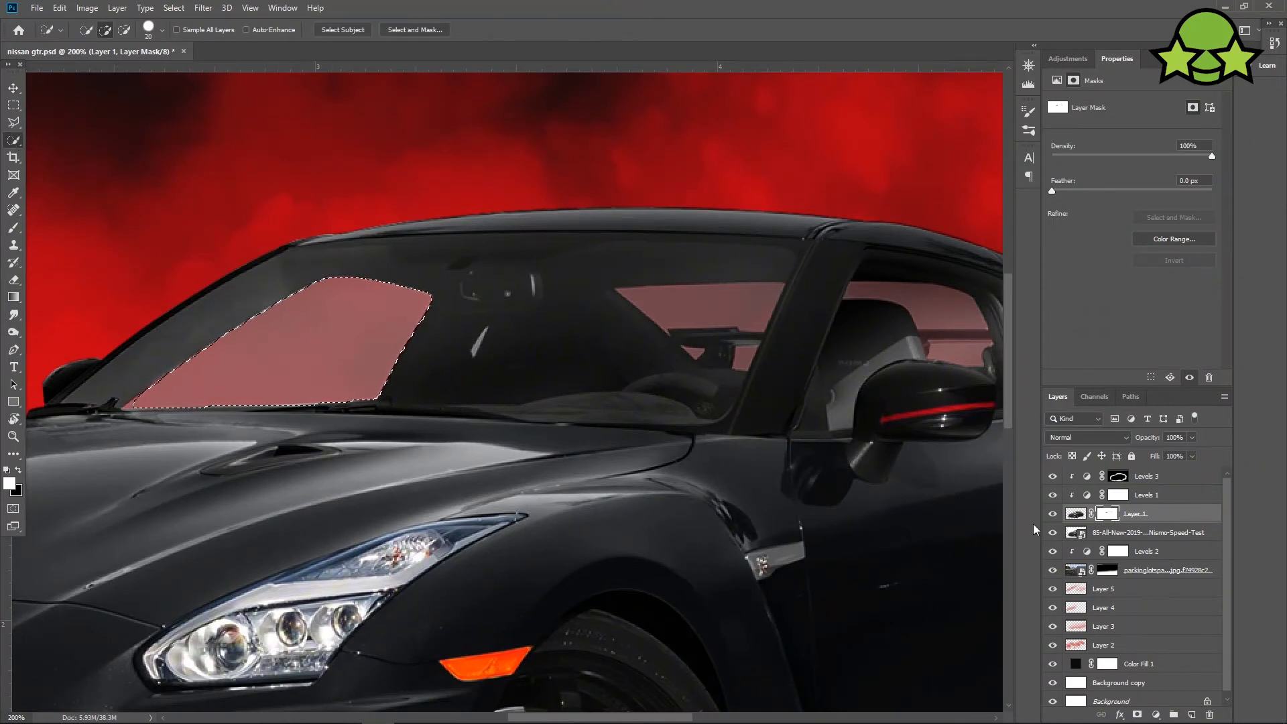
pyautogui.press('Delete')
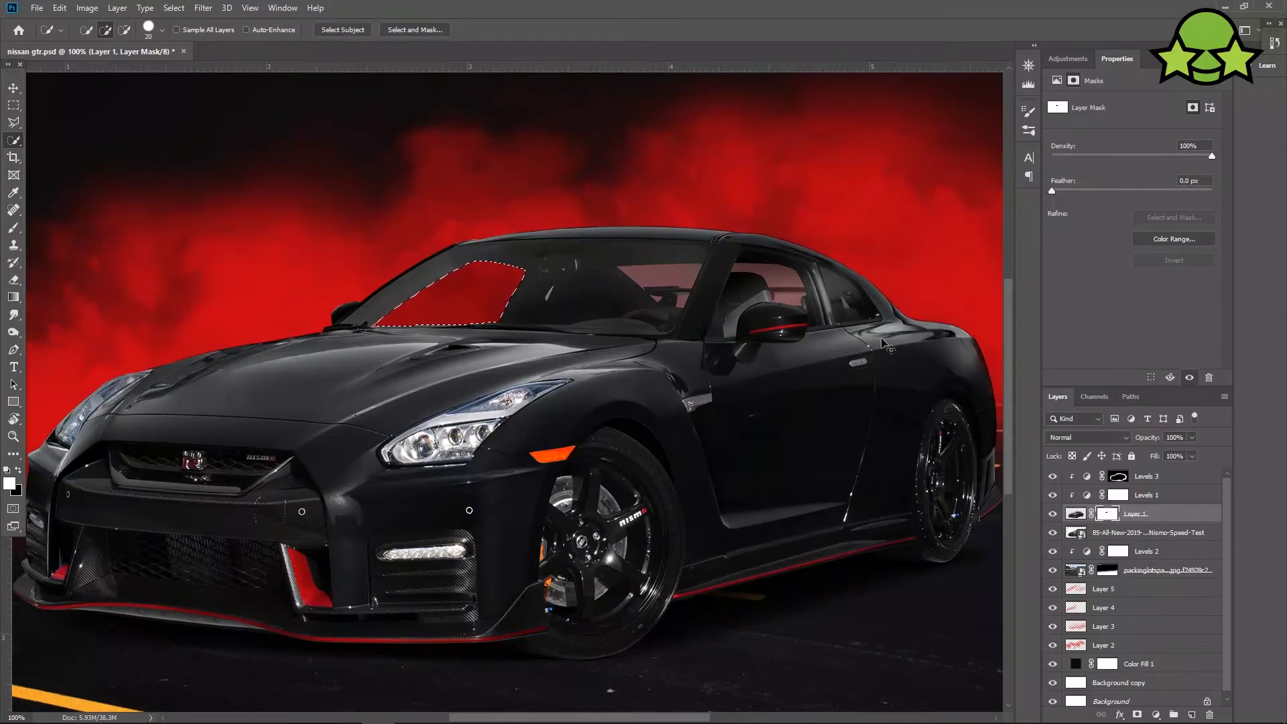
# Set the density of Layer 1's mask to 80%.
pyautogui.moveTo(1148, 154); pyautogui.dragTo(1212, 159)
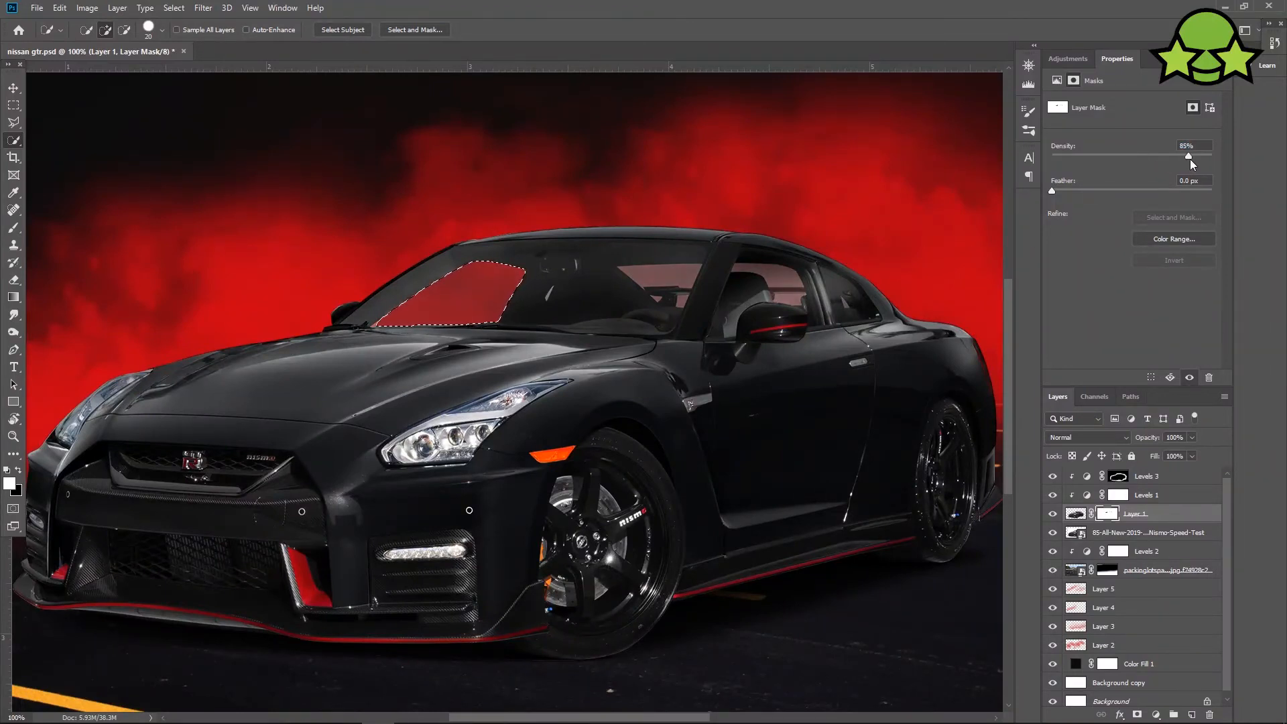
pyautogui.click(1187, 145)
pyautogui.write('80')
# Quick-select the remaining see-through areas in the windshield and side window with a smaller brush and clear them from Layer 1's mask.
pyautogui.click(643, 271)
pyautogui.scroll(4, 796, 309)
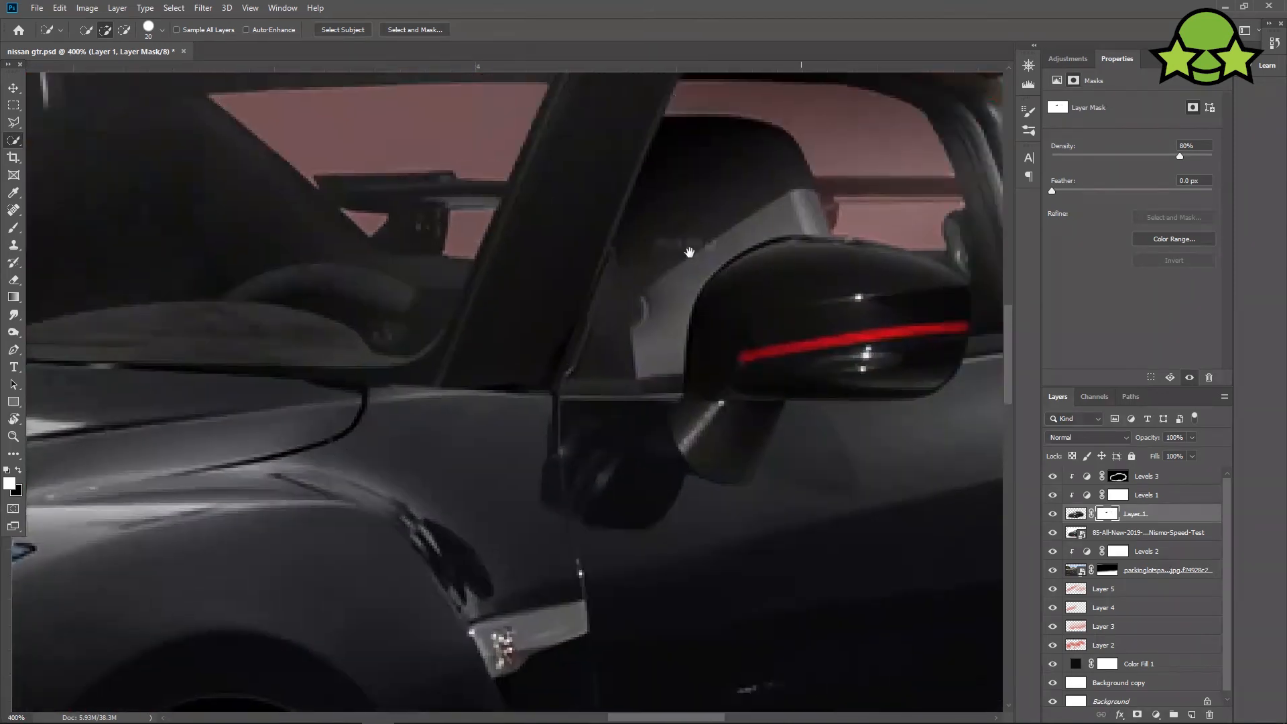
pyautogui.moveTo(690, 253); pyautogui.dragTo(603, 290)
pyautogui.press('[')
pyautogui.press('[')
pyautogui.press('[')
pyautogui.press('[')
pyautogui.moveTo(767, 253); pyautogui.dragTo(833, 269)
pyautogui.click(389, 260)
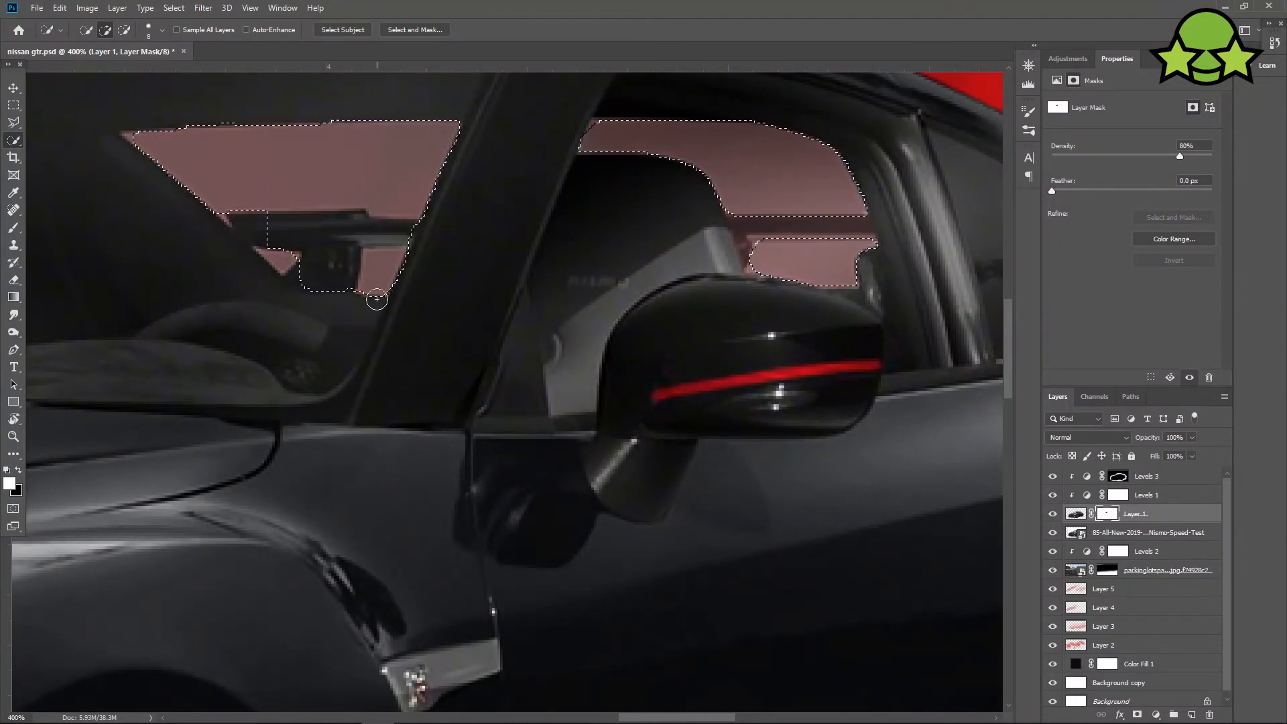
pyautogui.click(284, 274)
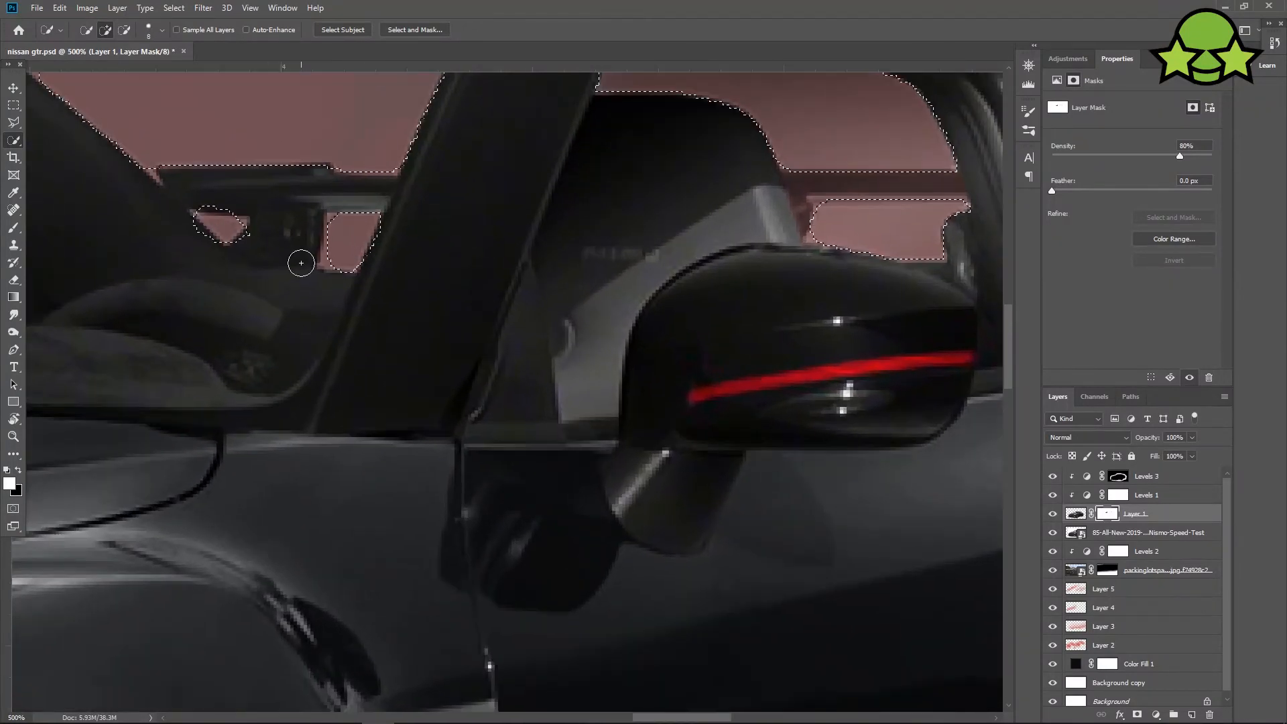
pyautogui.press('Delete')
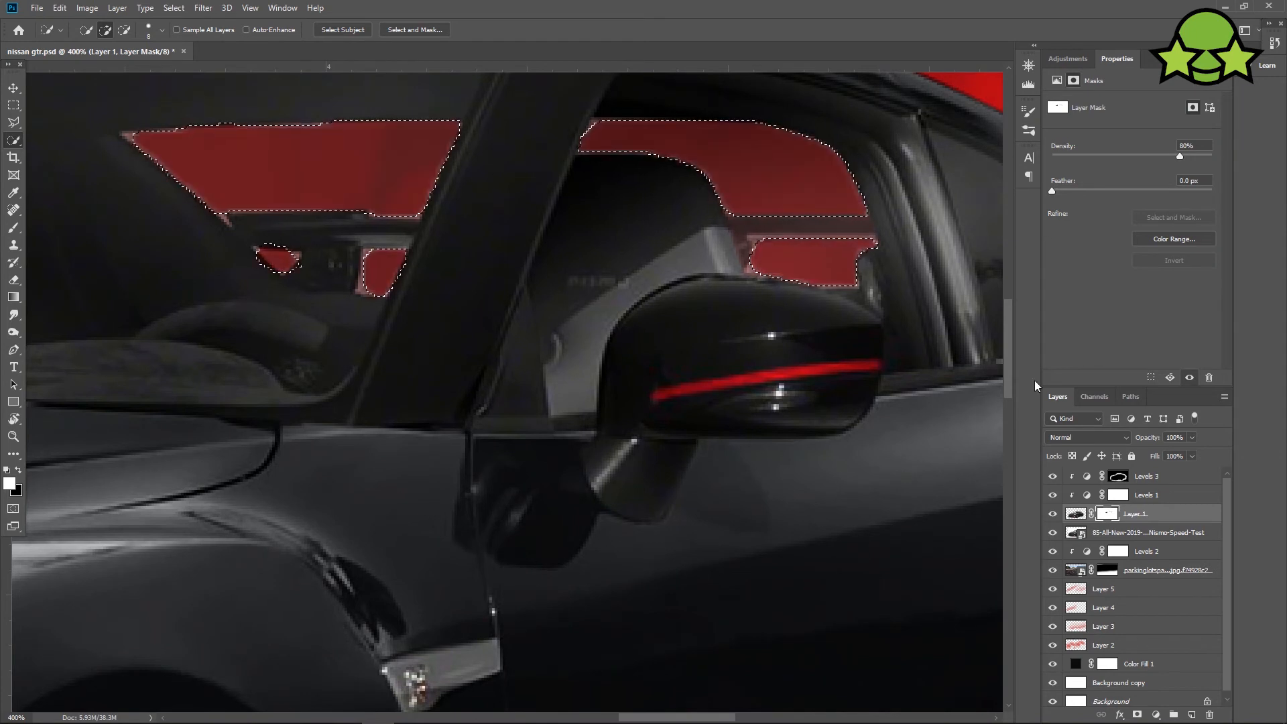
# Deselect the window areas, check the whole composite and save the document.
pyautogui.hotkey('ctrl', '-')
pyautogui.hotkey('ctrl', '-')
pyautogui.hotkey('ctrl', '-')
pyautogui.hotkey('ctrl', 'd')
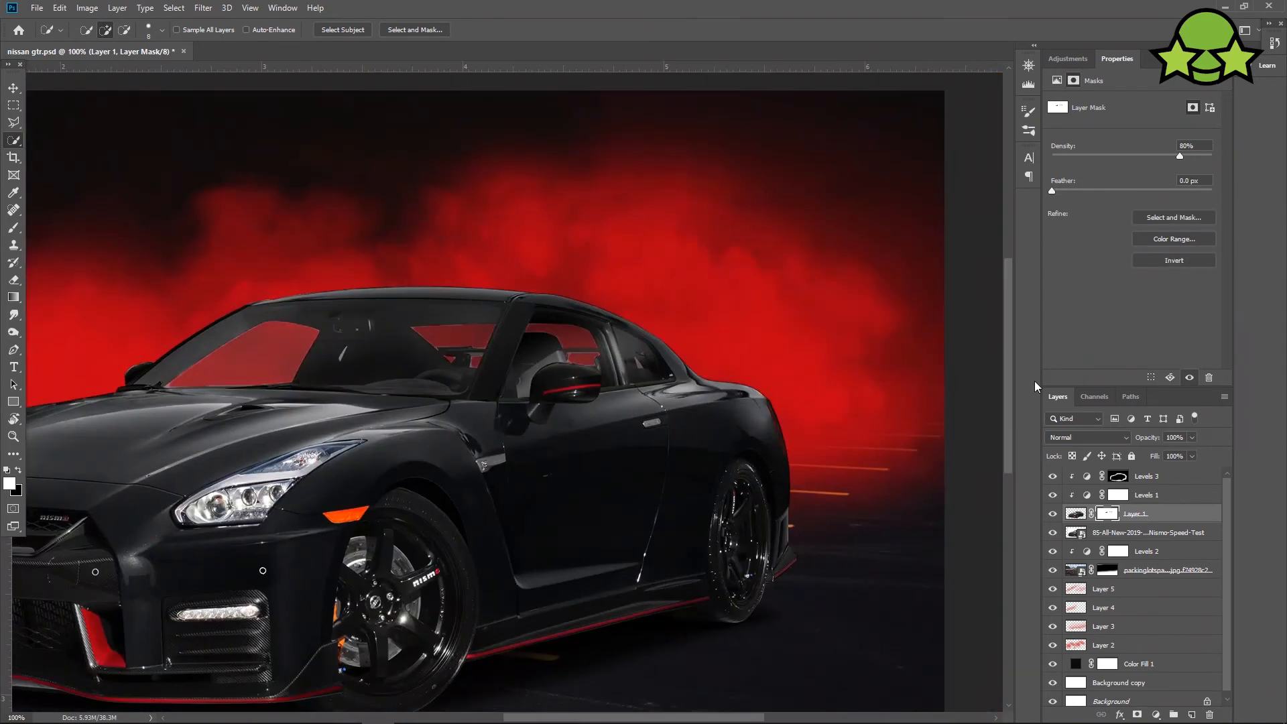
pyautogui.hotkey('ctrl', '-')
pyautogui.hotkey('ctrl', '+')
pyautogui.hotkey('ctrl', '-')
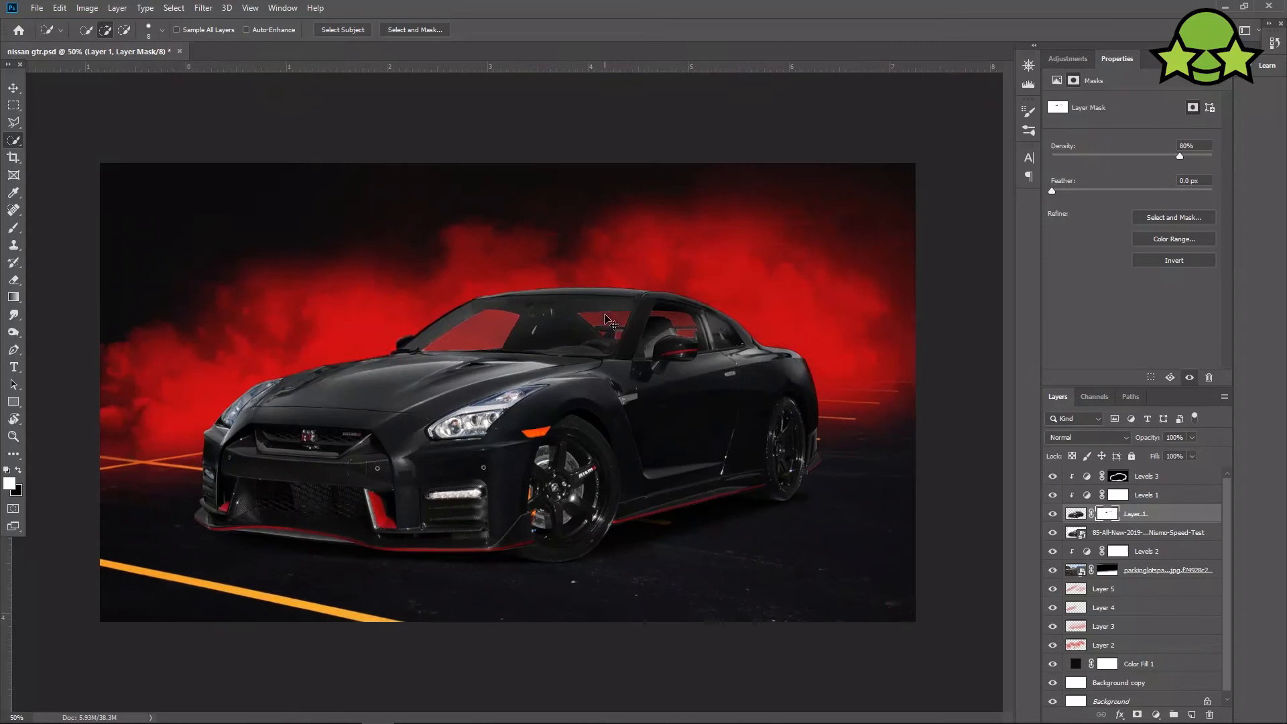
pyautogui.hotkey('ctrl', 's')
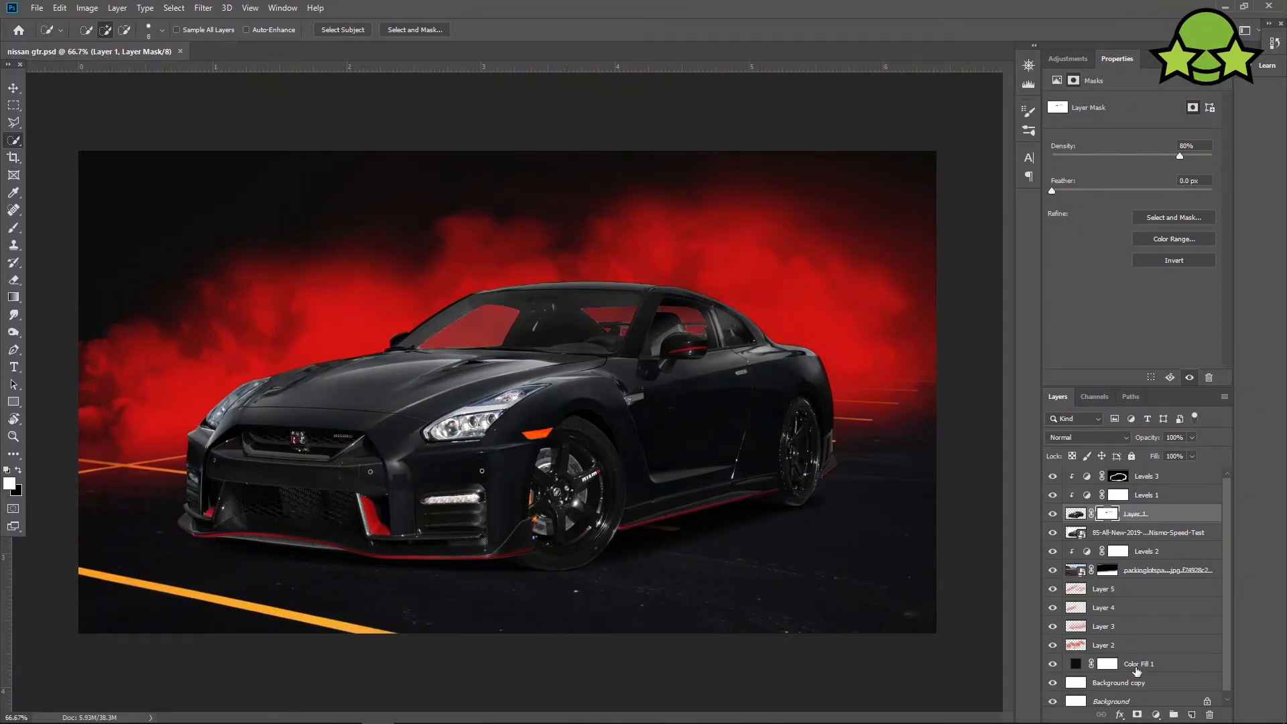
# Add a new layer above Layer 5 and set the foreground colour to light grey and the background colour to 979797.
pyautogui.click(1133, 588)
pyautogui.click(1191, 714)
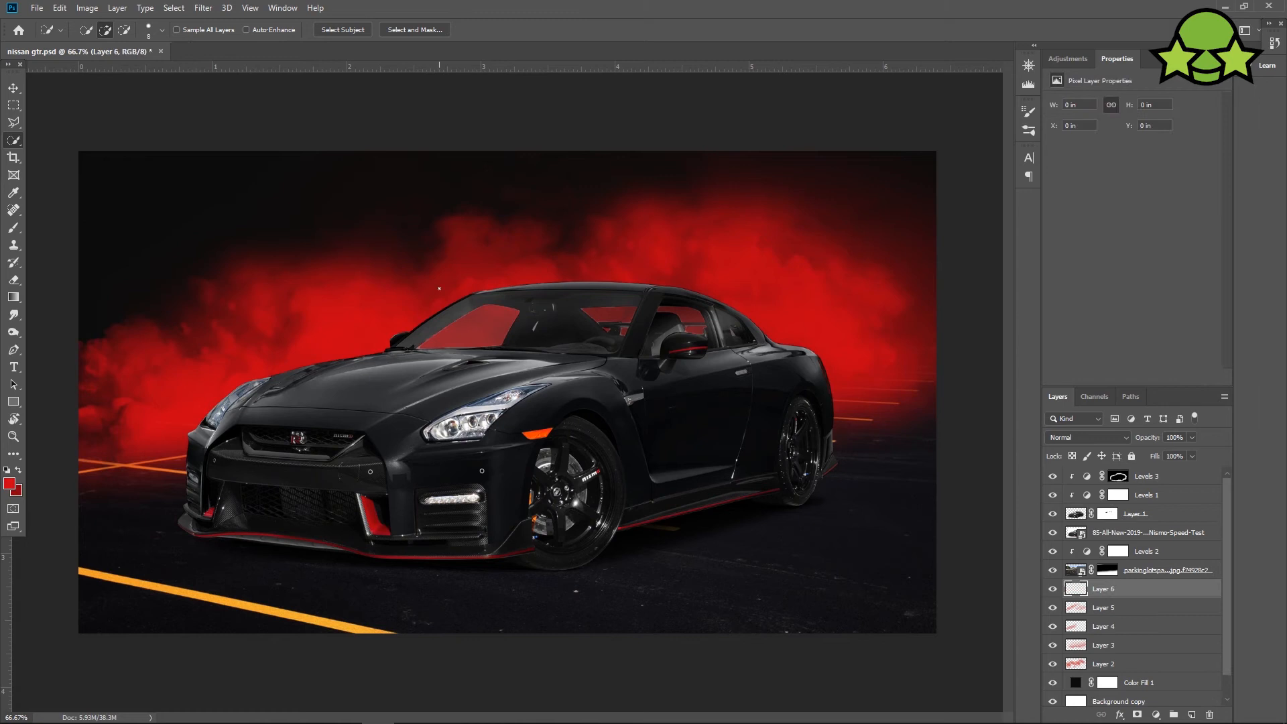
pyautogui.press('i')
pyautogui.click(15, 488)
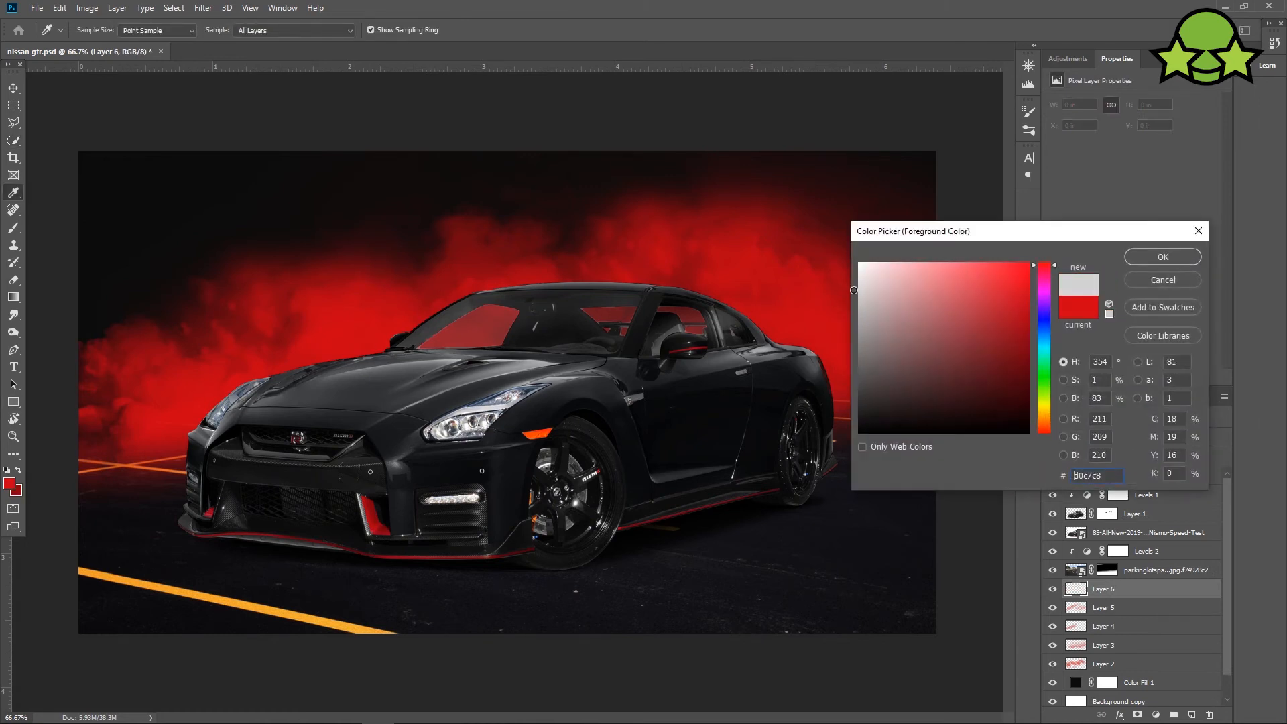
pyautogui.click(1163, 257)
pyautogui.click(17, 492)
pyautogui.write('cccccc')
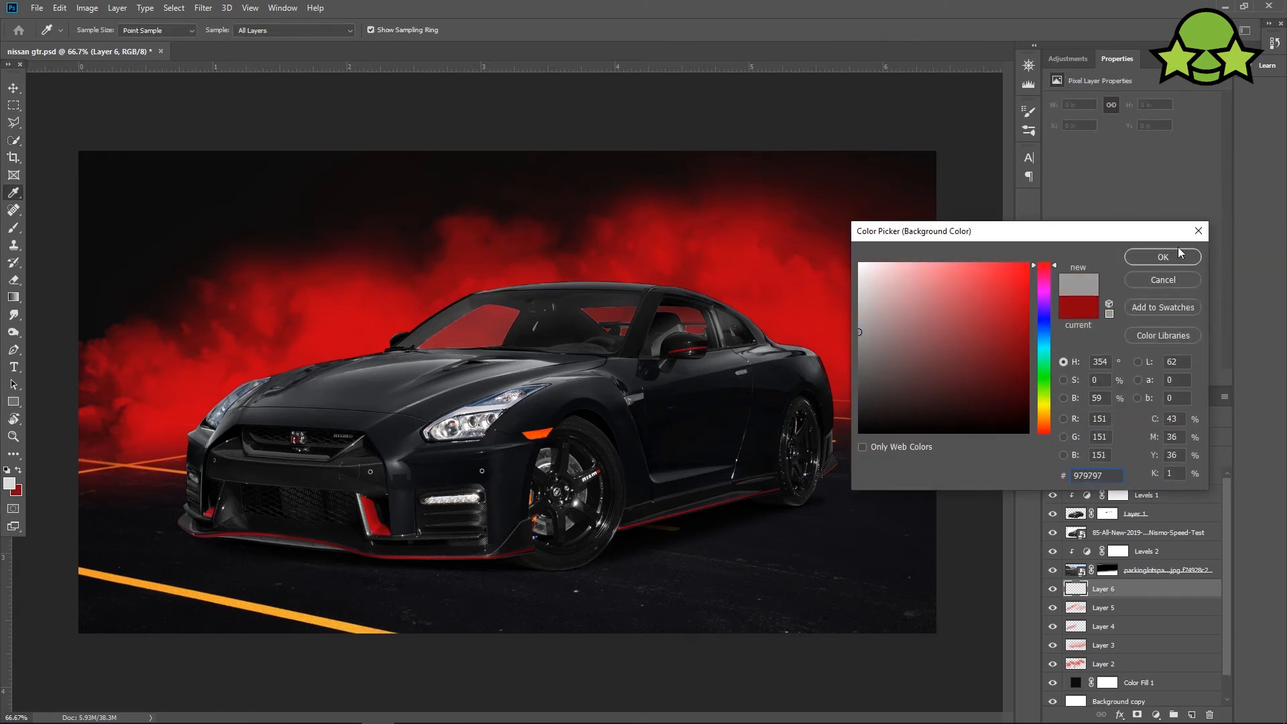
pyautogui.click(1176, 257)
# Stamp light grey smoke over the red smoke behind the car's front and rear with the 1175 px brush at 55% opacity.
pyautogui.press('b')
pyautogui.click(241, 405)
pyautogui.click(409, 376)
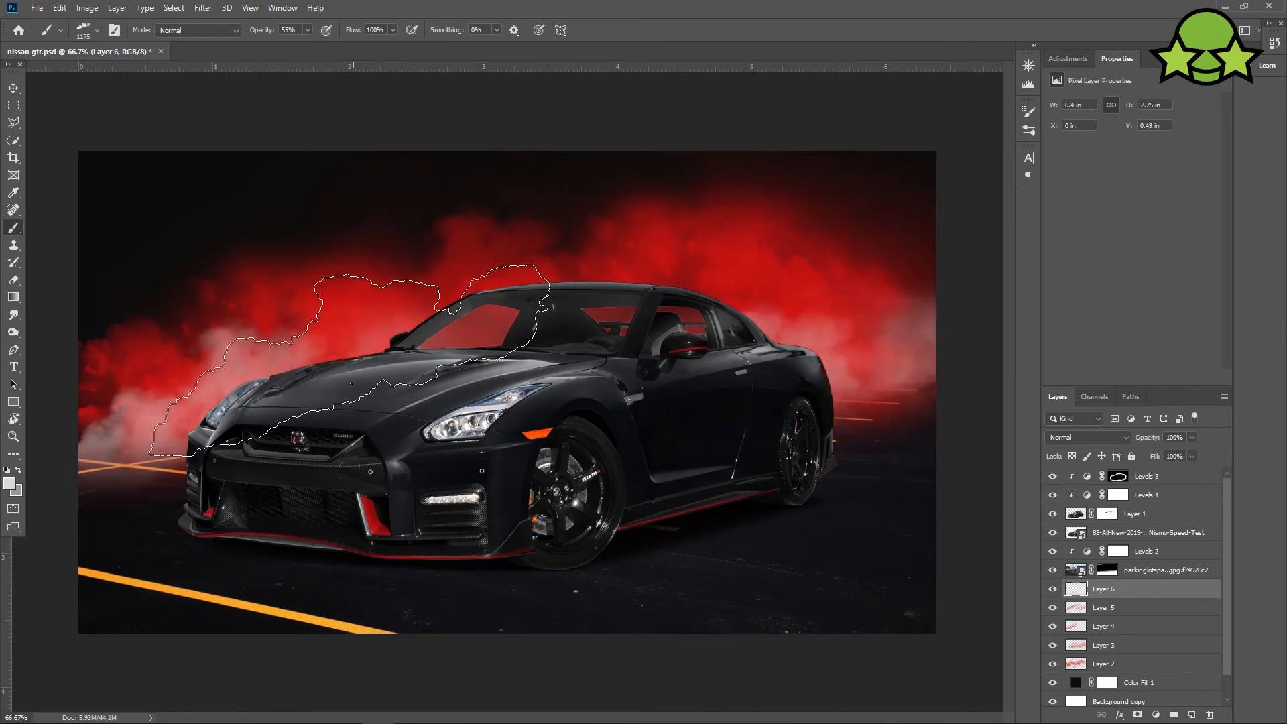
pyautogui.click(272, 338)
pyautogui.click(700, 329)
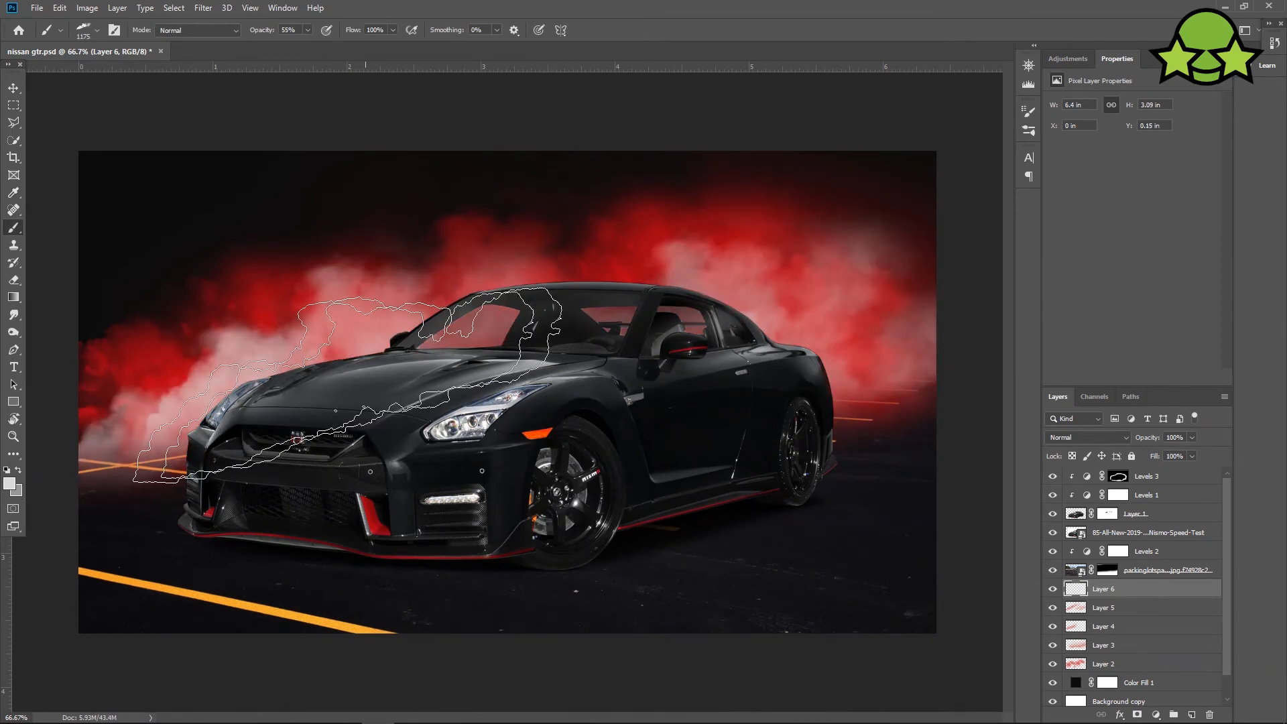
# Set the foreground colour to white ffffff and the background colour to d5d5d5.
pyautogui.click(9, 483)
pyautogui.write('ffffff')
pyautogui.click(1182, 257)
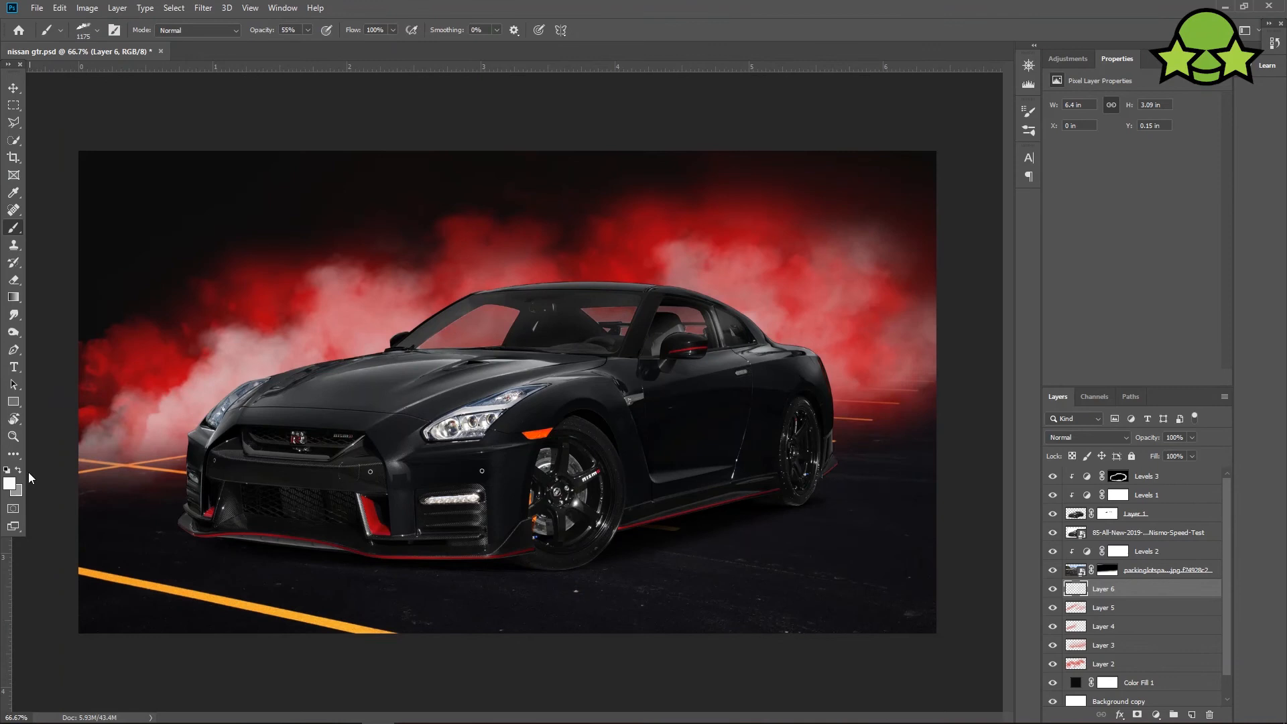
pyautogui.click(15, 490)
pyautogui.write('d5d5d5')
pyautogui.click(1163, 257)
# Stamp white smoke low behind the car's front and rear on Layer 6 with the 1206 px Smoke_7 brush, and save the document.
pyautogui.press('b')
pyautogui.rightClick(578, 306)
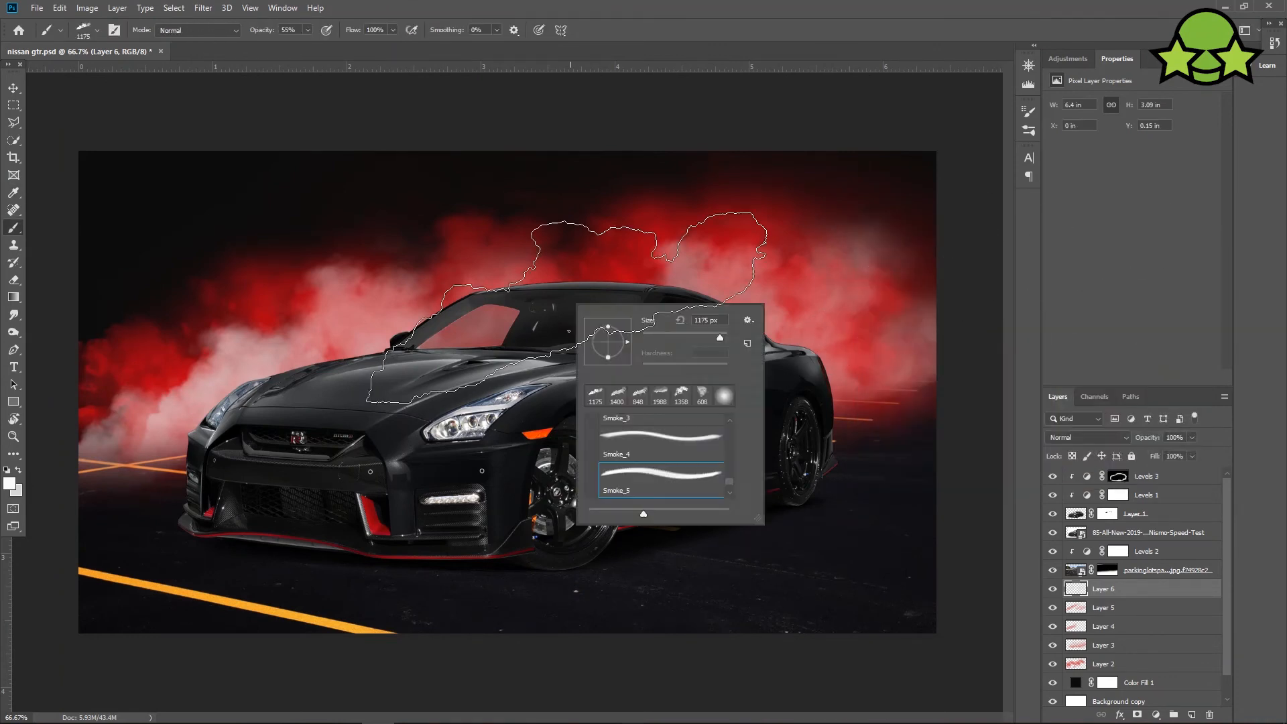
pyautogui.scroll(-3, 660, 462)
pyautogui.doubleClick(644, 481)
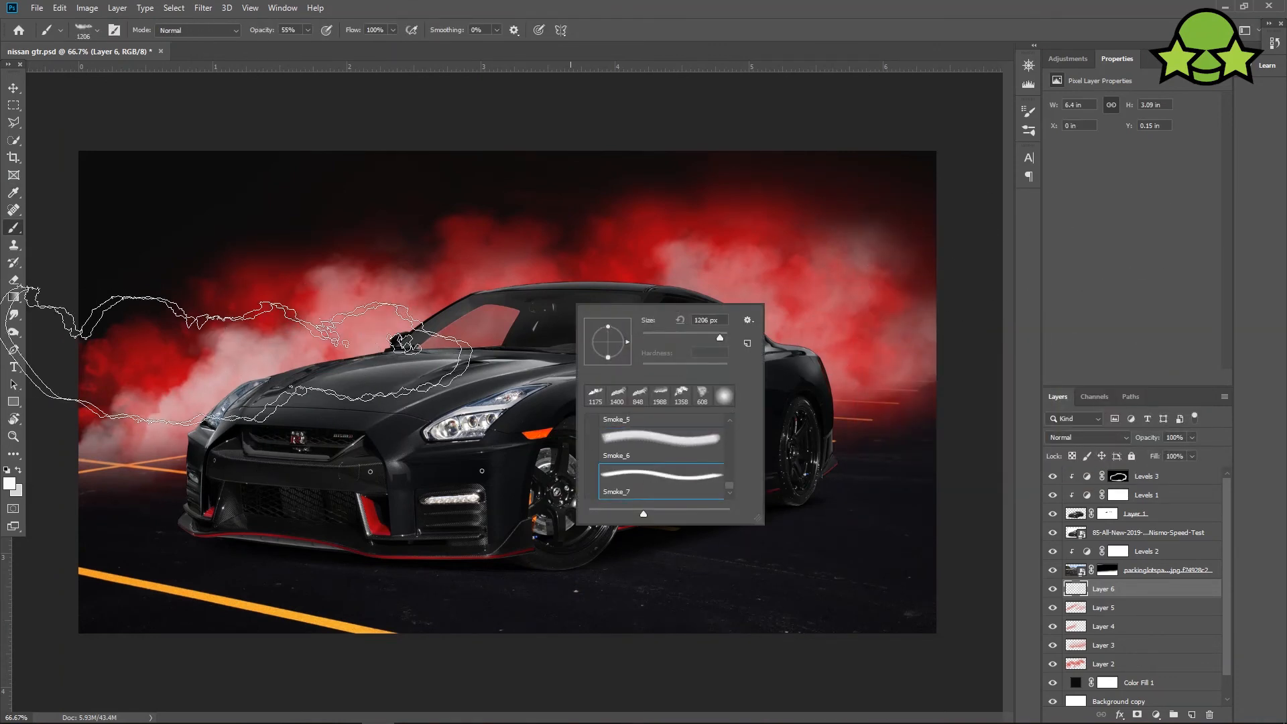
pyautogui.click(846, 392)
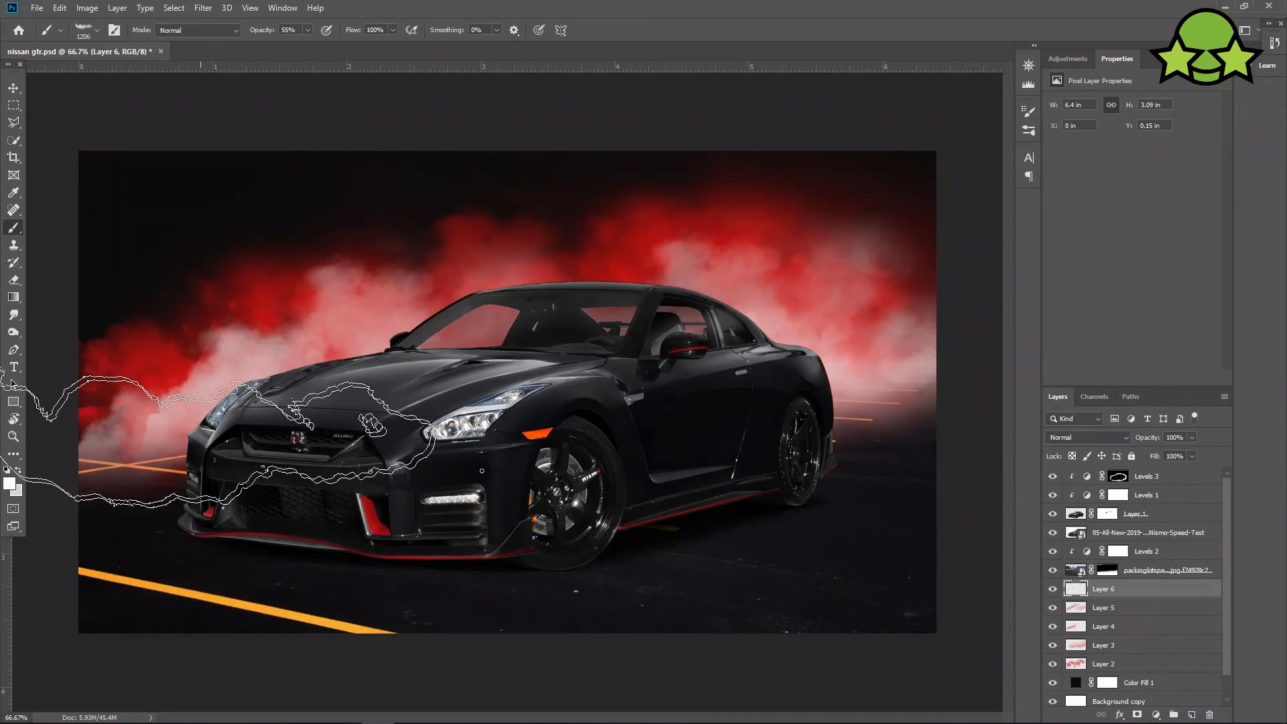
pyautogui.click(188, 423)
pyautogui.click(811, 330)
pyautogui.click(894, 338)
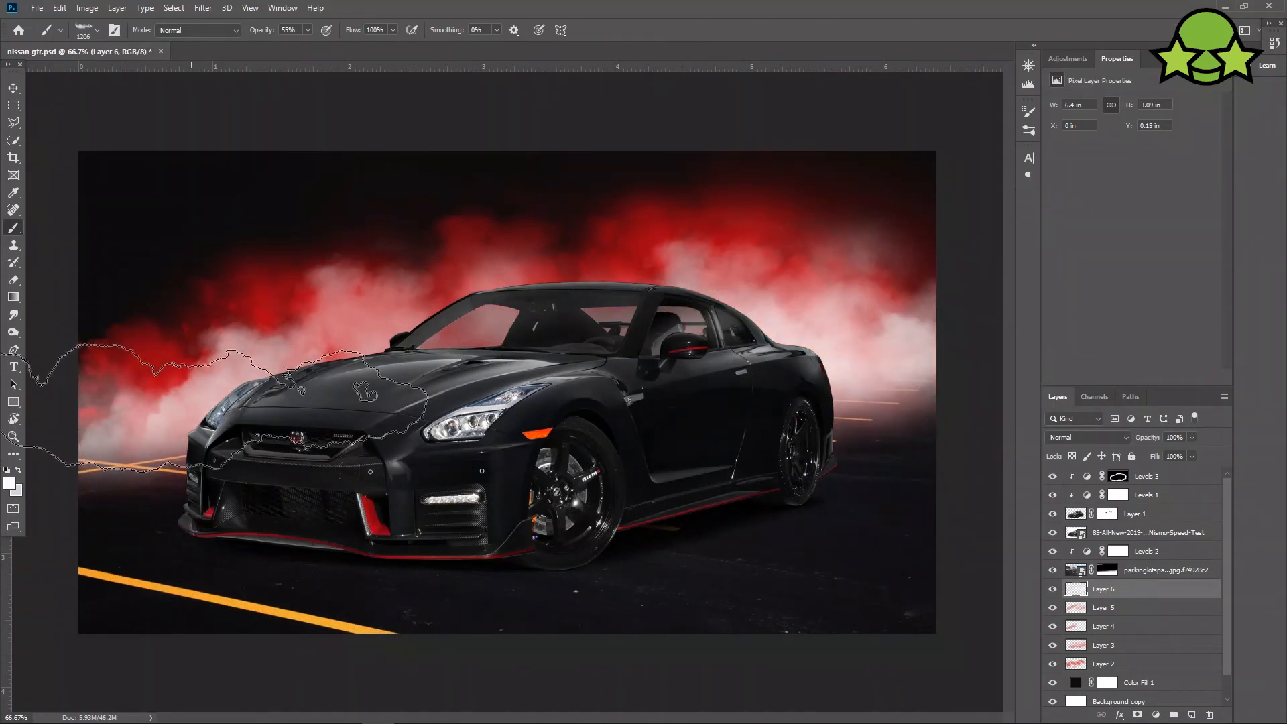
pyautogui.hotkey('ctrl', 's')
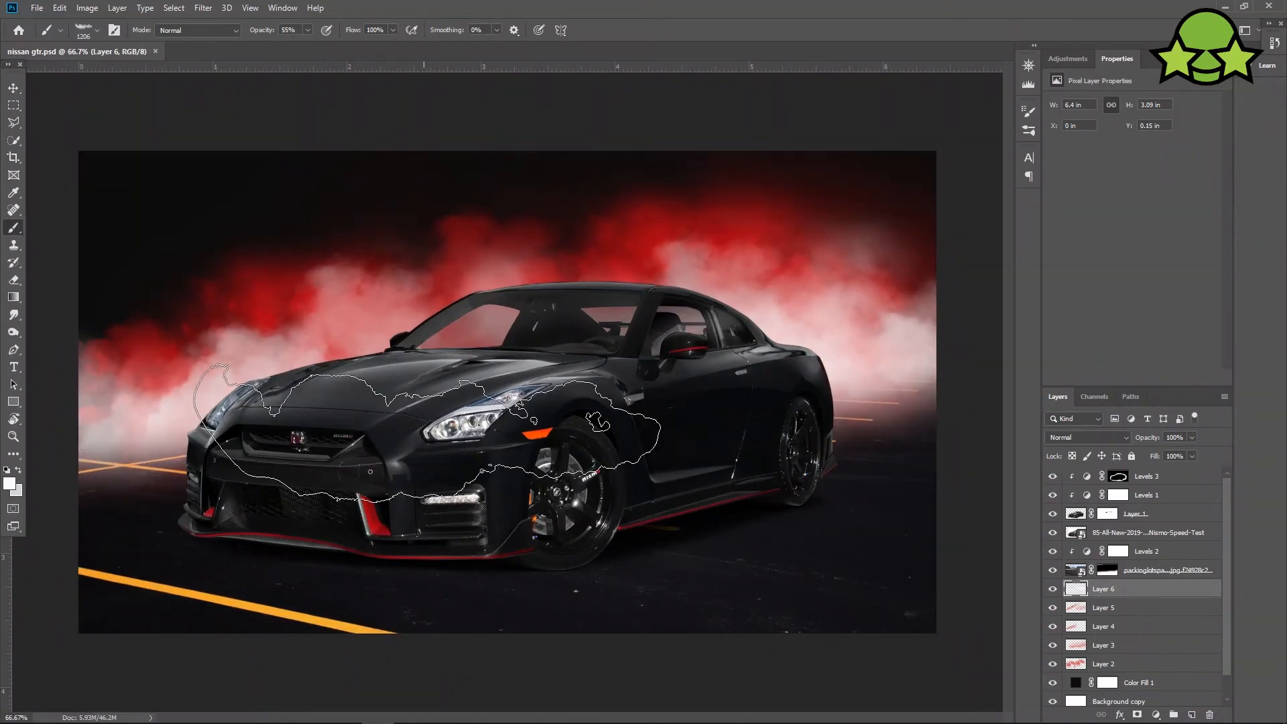
# Select the Levels 3 layer and compare the composite with the parking lot layer hidden and shown.
pyautogui.click(13, 88)
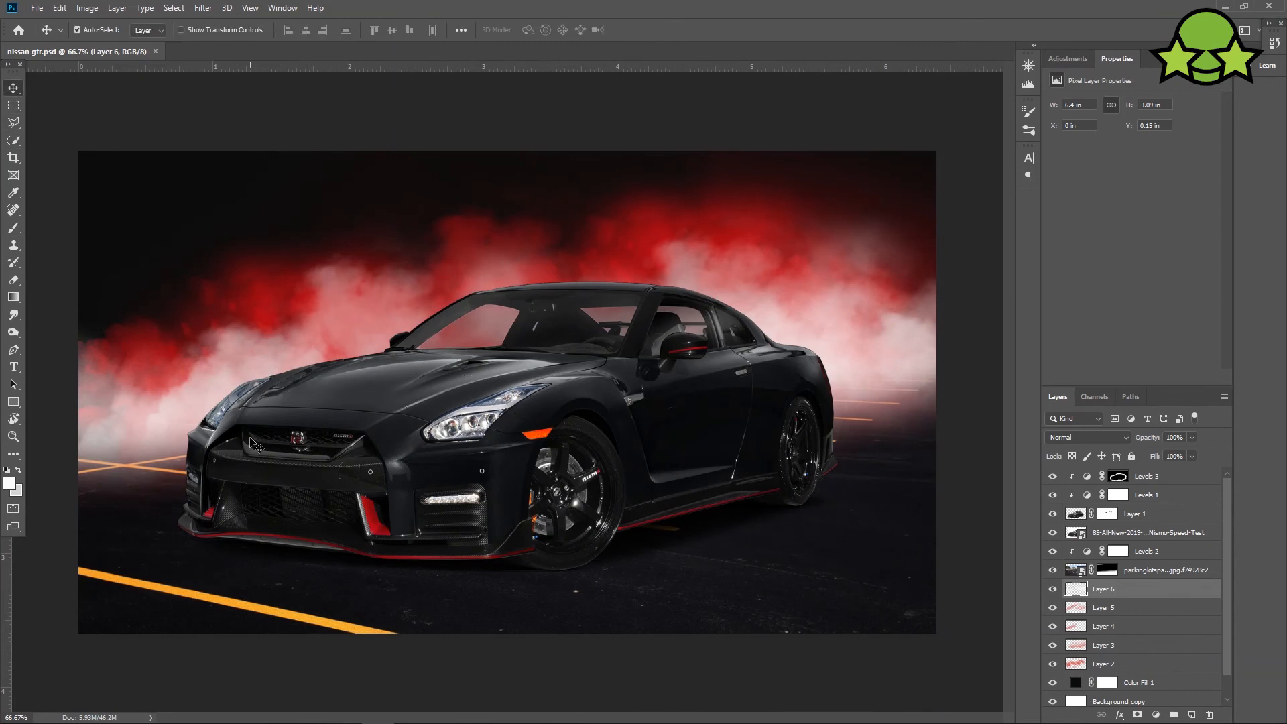
pyautogui.hotkey('ctrl', '-')
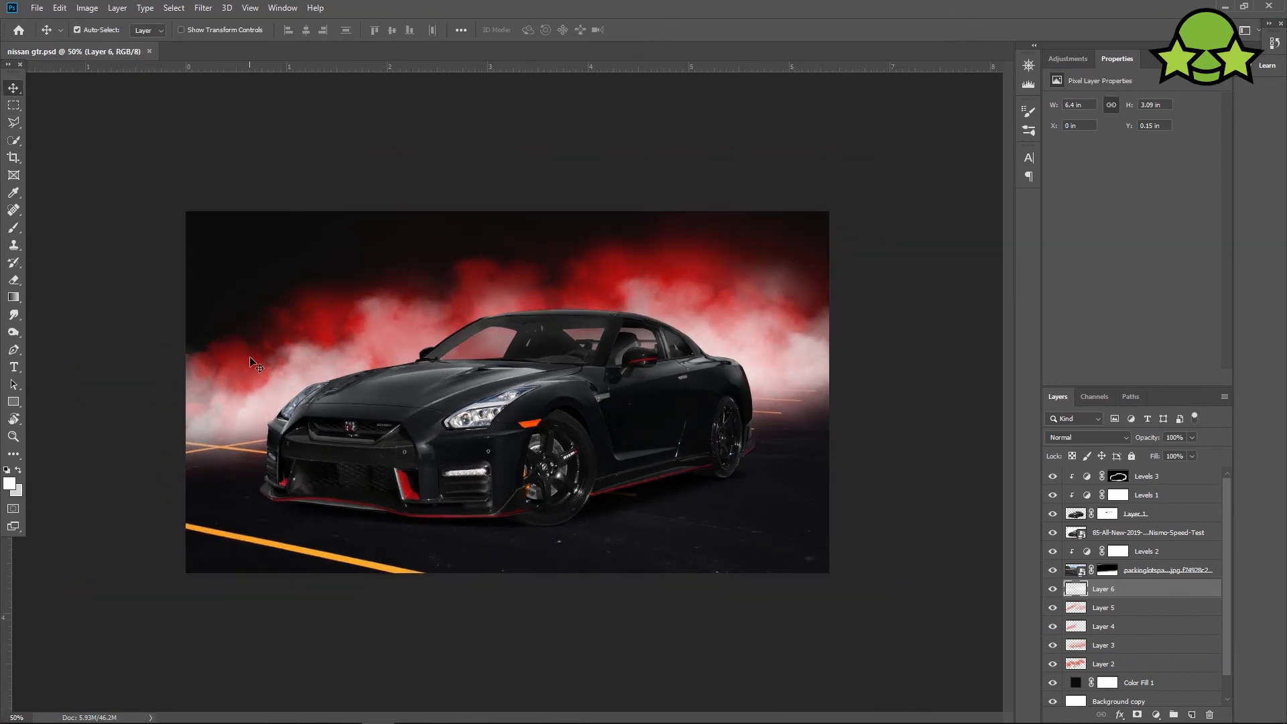
pyautogui.click(1077, 519)
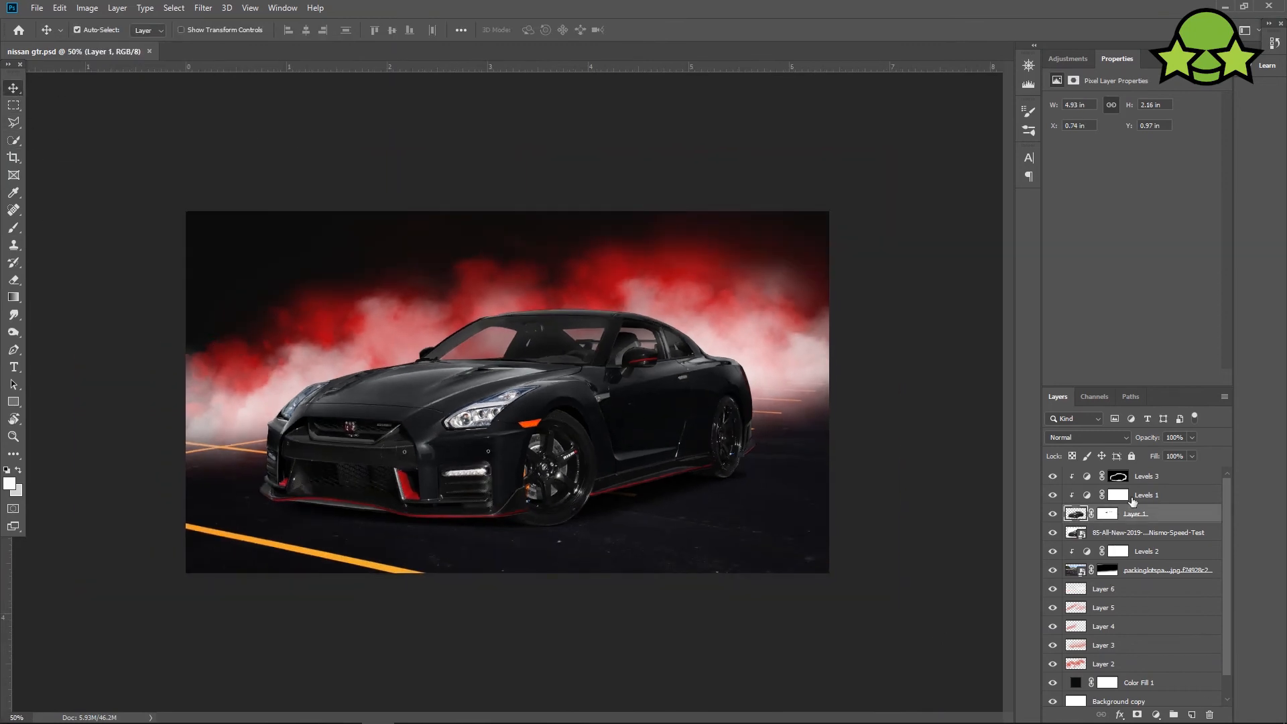
pyautogui.click(1146, 476)
pyautogui.click(1052, 571)
pyautogui.click(1053, 571)
pyautogui.click(1052, 571)
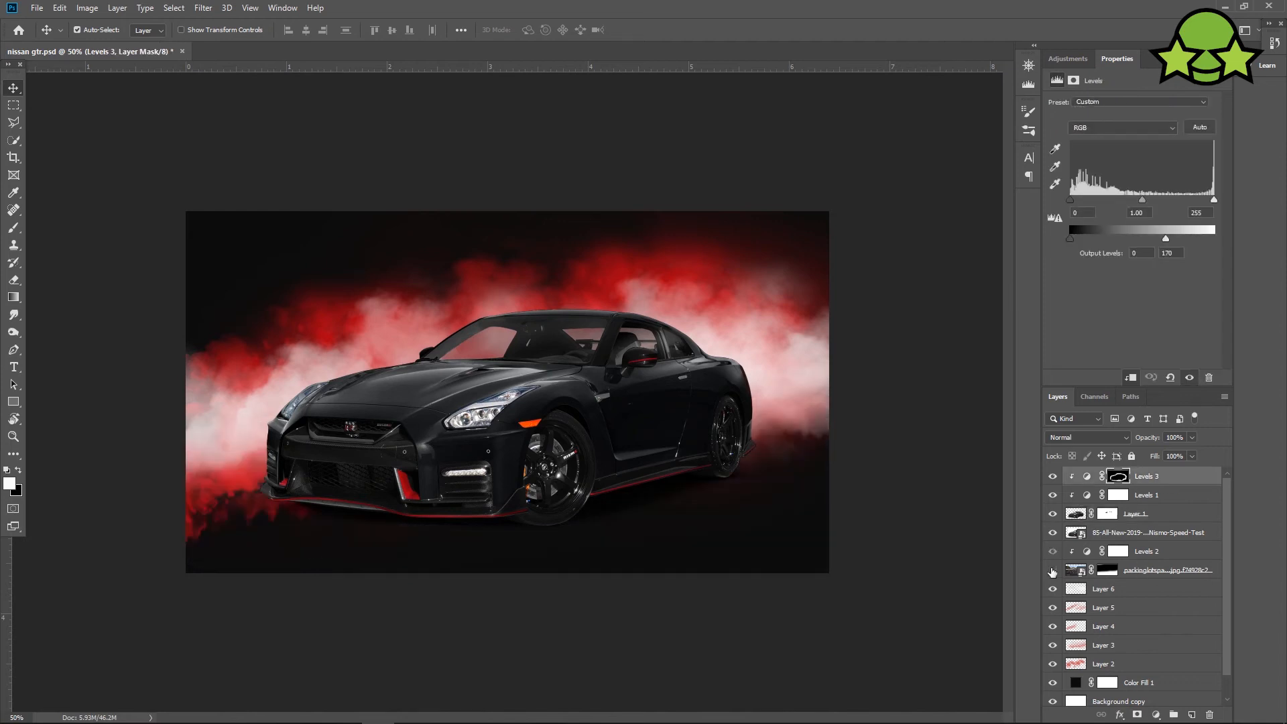
pyautogui.click(1053, 571)
# Scale the layers from Levels 3 down to Levels 2 so the car is slightly smaller, and save the document.
pyautogui.keyDown('shift'); pyautogui.click(1141, 552); pyautogui.keyUp('shift')
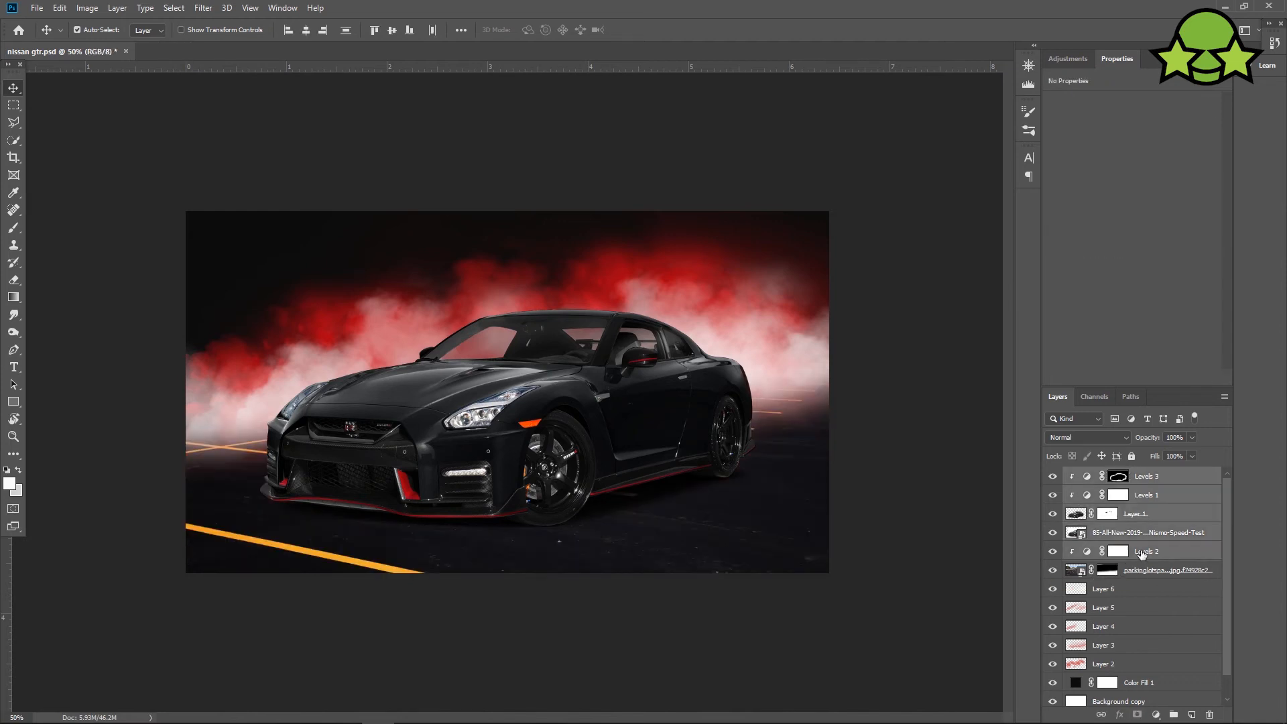
pyautogui.hotkey('ctrl', 't')
pyautogui.moveTo(833, 594); pyautogui.dragTo(799, 573)
pyautogui.moveTo(678, 441); pyautogui.dragTo(679, 458)
pyautogui.hotkey('ctrl', 'z')
pyautogui.press('Return')
pyautogui.hotkey('ctrl', '+')
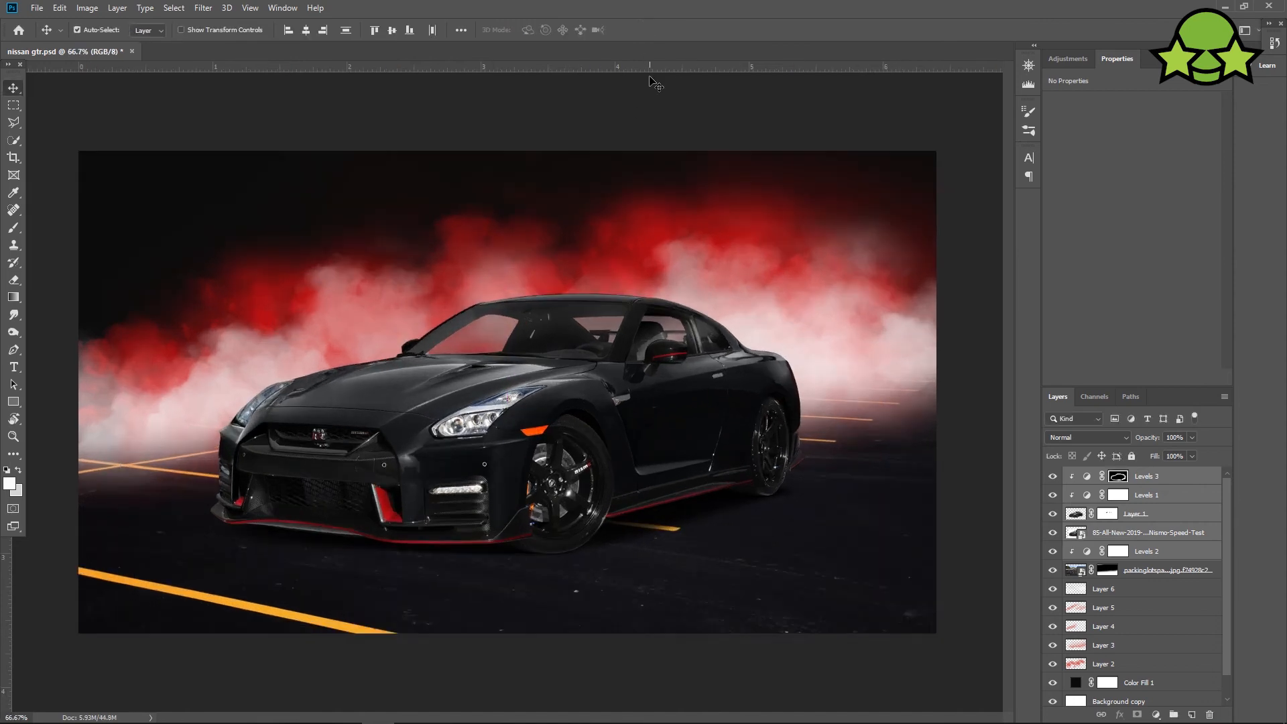
pyautogui.hotkey('ctrl', 's')
# Place the GT-R logo file from the Nissan gtr folder at 21.33% scale in the image's upper-right corner.
pyautogui.hotkey('alt', 'Tab')
pyautogui.moveTo(850, 236); pyautogui.dragTo(755, 243)
pyautogui.keyDown('alt'); pyautogui.moveTo(992, 494); pyautogui.dragTo(885, 213); pyautogui.keyUp('alt')
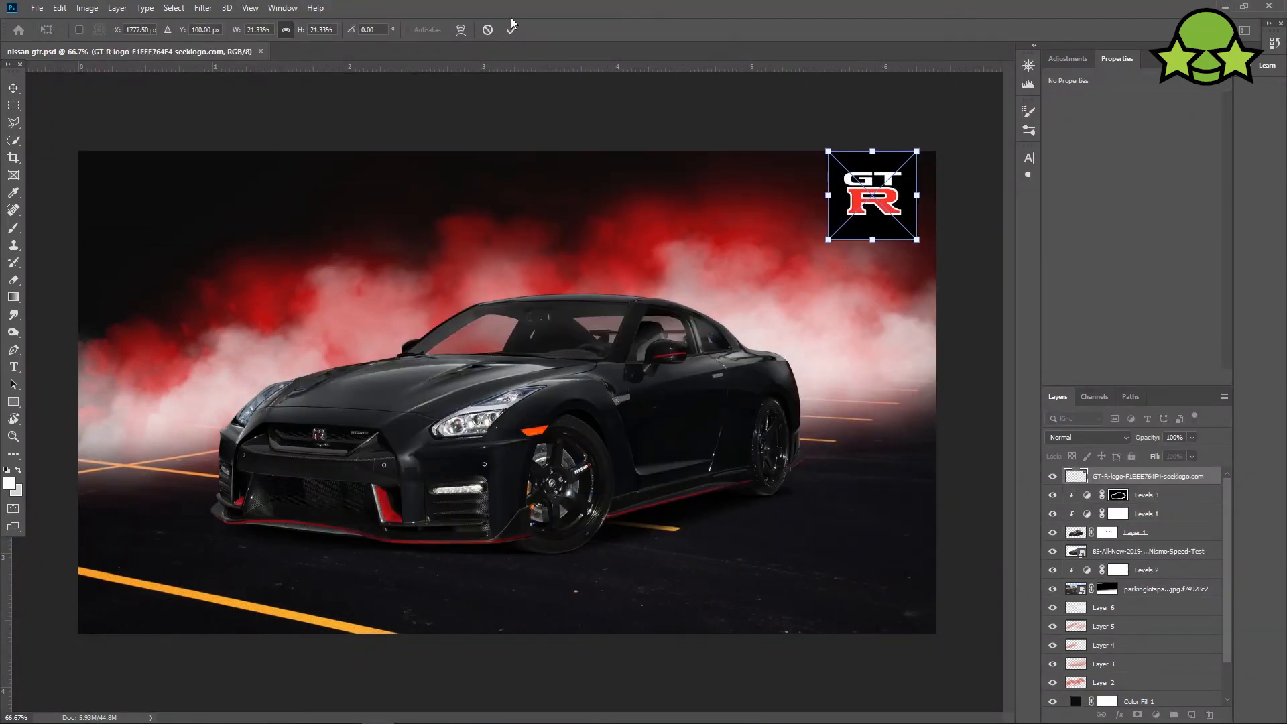
pyautogui.press('Return')
# Set the GT-R logo layer's blending mode to Color Dodge and save the document.
pyautogui.click(1087, 437)
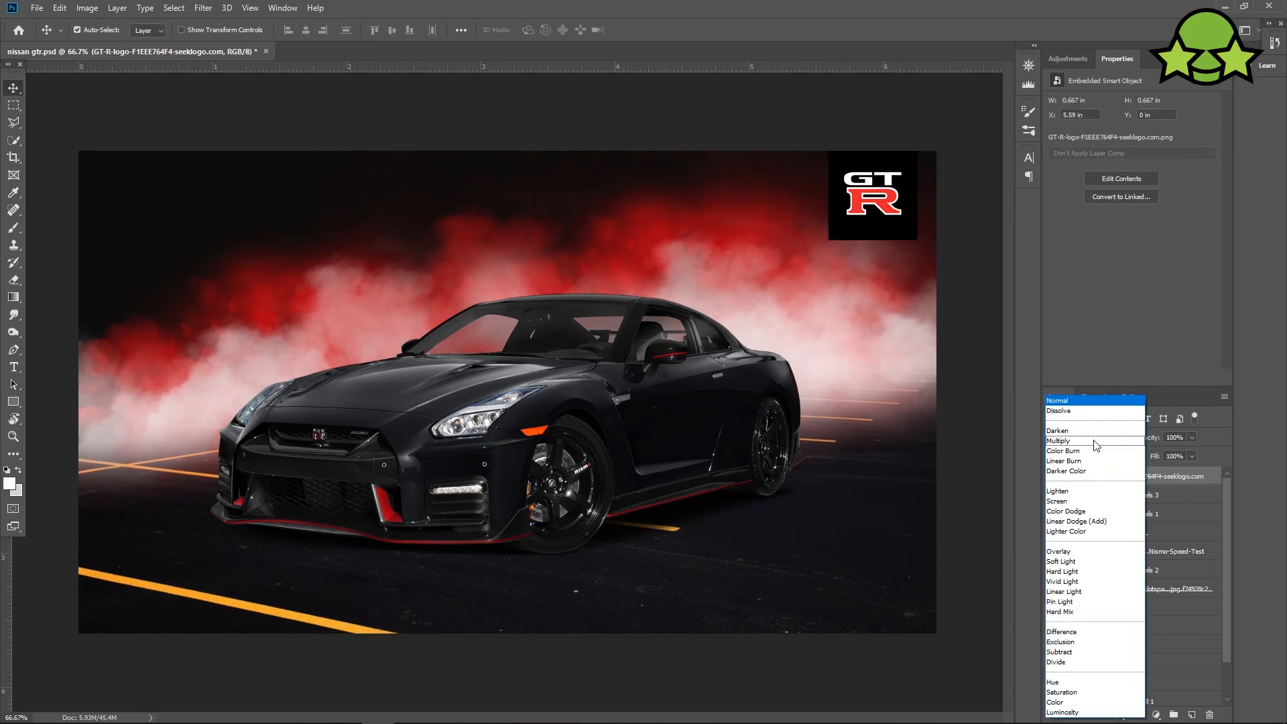
pyautogui.click(1099, 508)
pyautogui.hotkey('ctrl', '-')
pyautogui.hotkey('alt', 'Tab')
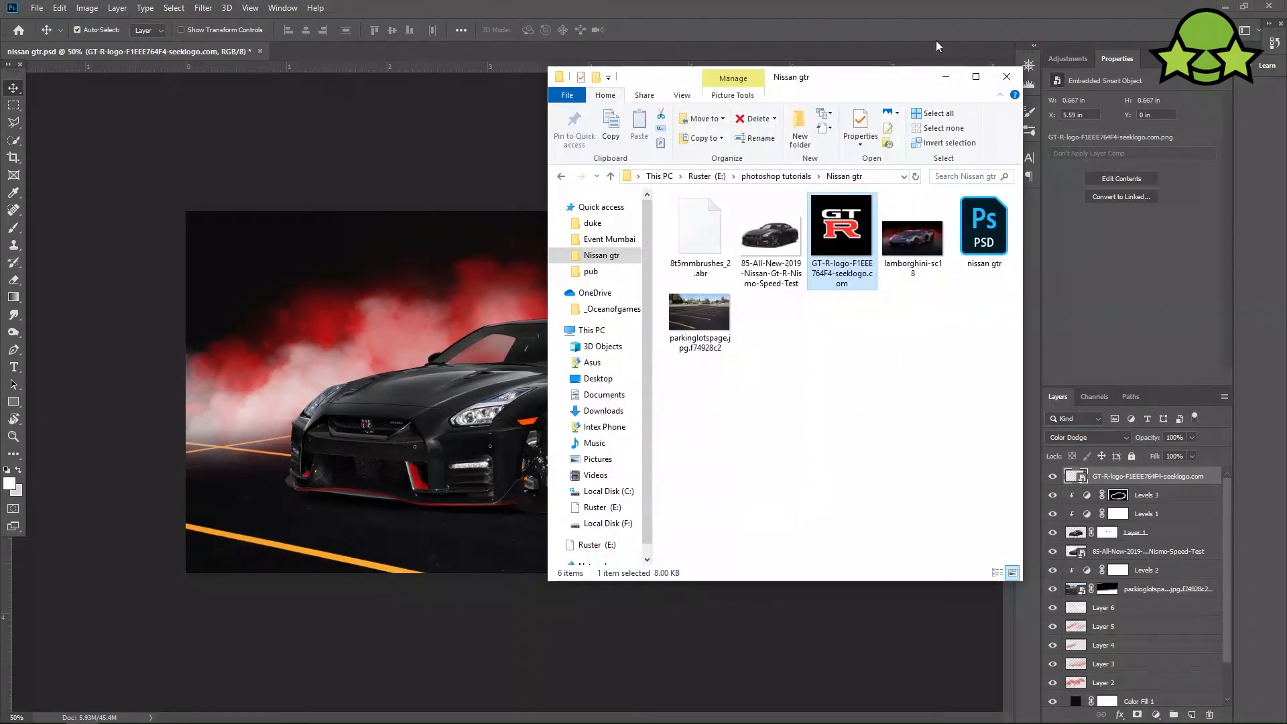
pyautogui.click(943, 75)
pyautogui.hotkey('ctrl', 's')
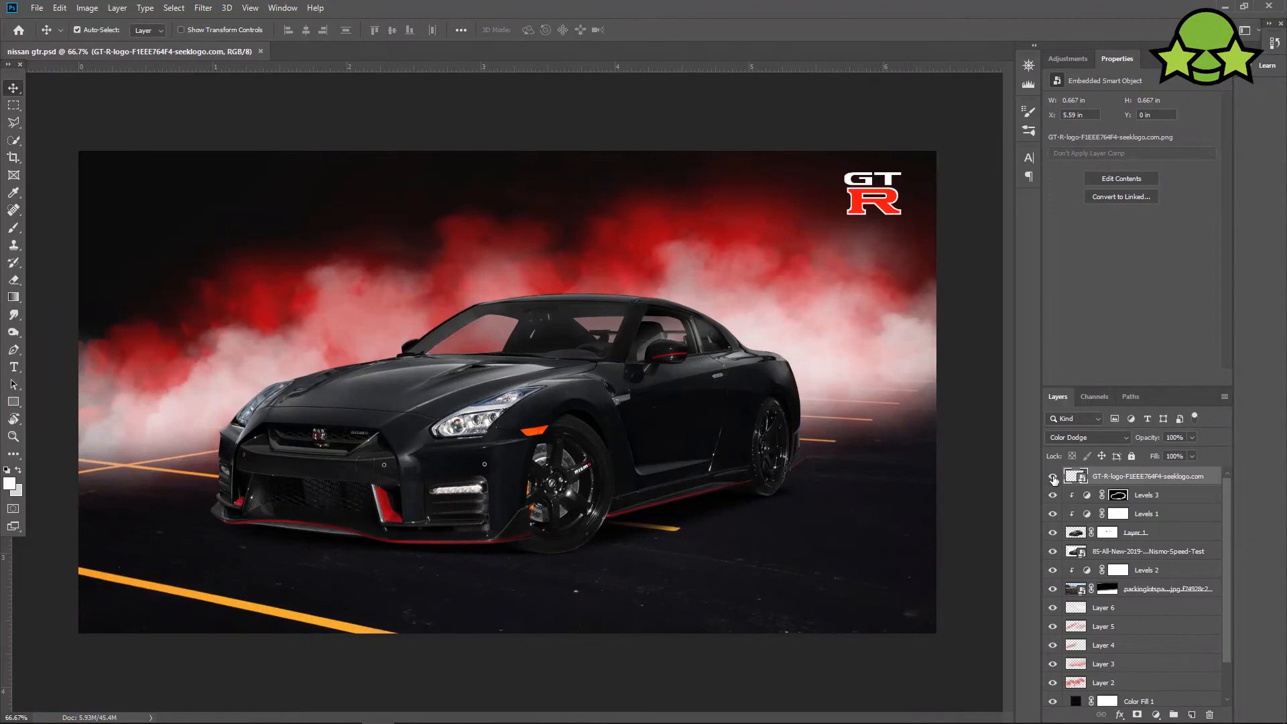
# Hide the logo layer, create a merged copy of the composite on a new layer above Levels 3 and name it BLUR.
pyautogui.click(1052, 476)
pyautogui.click(1192, 714)
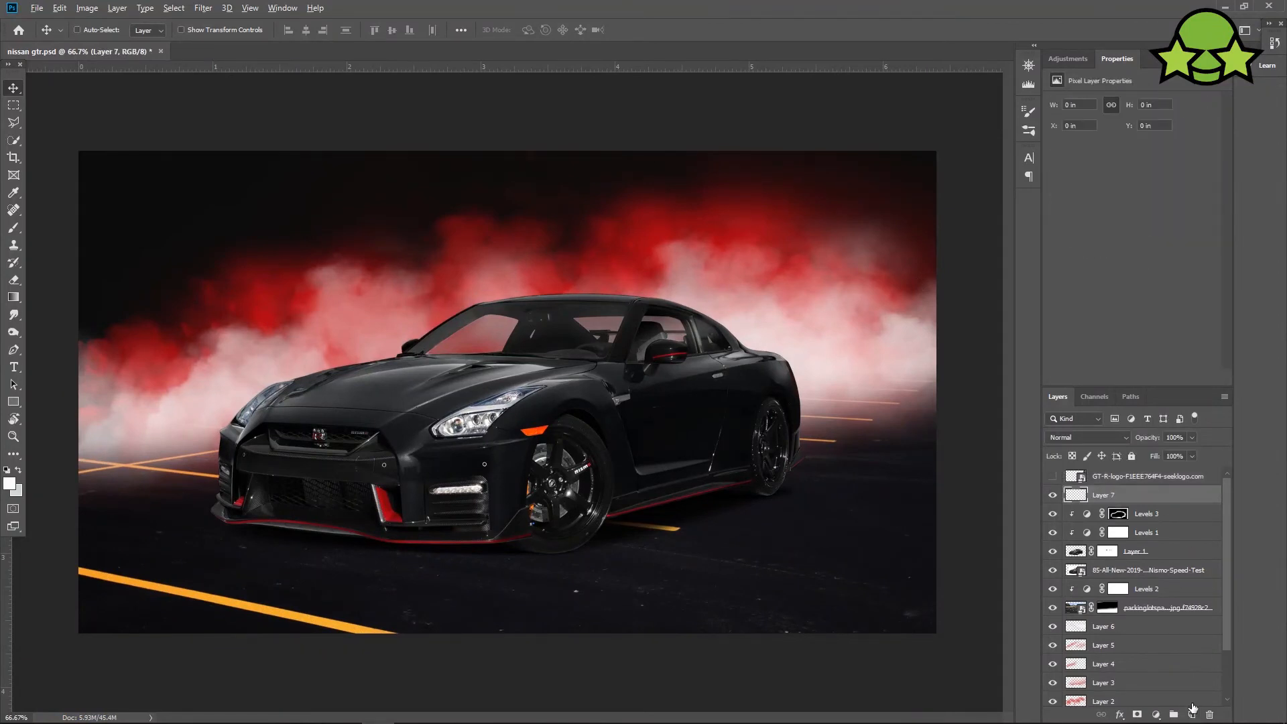
pyautogui.click(203, 8)
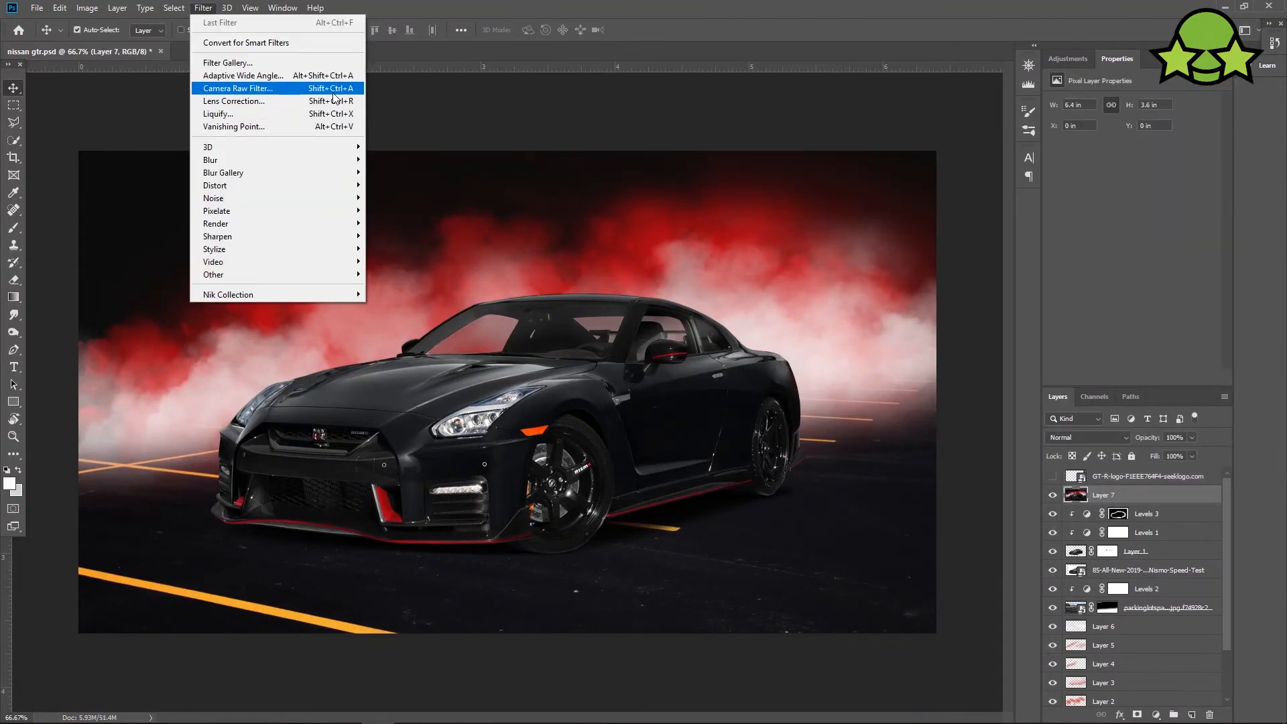
pyautogui.moveTo(337, 174)
pyautogui.doubleClick(1102, 496)
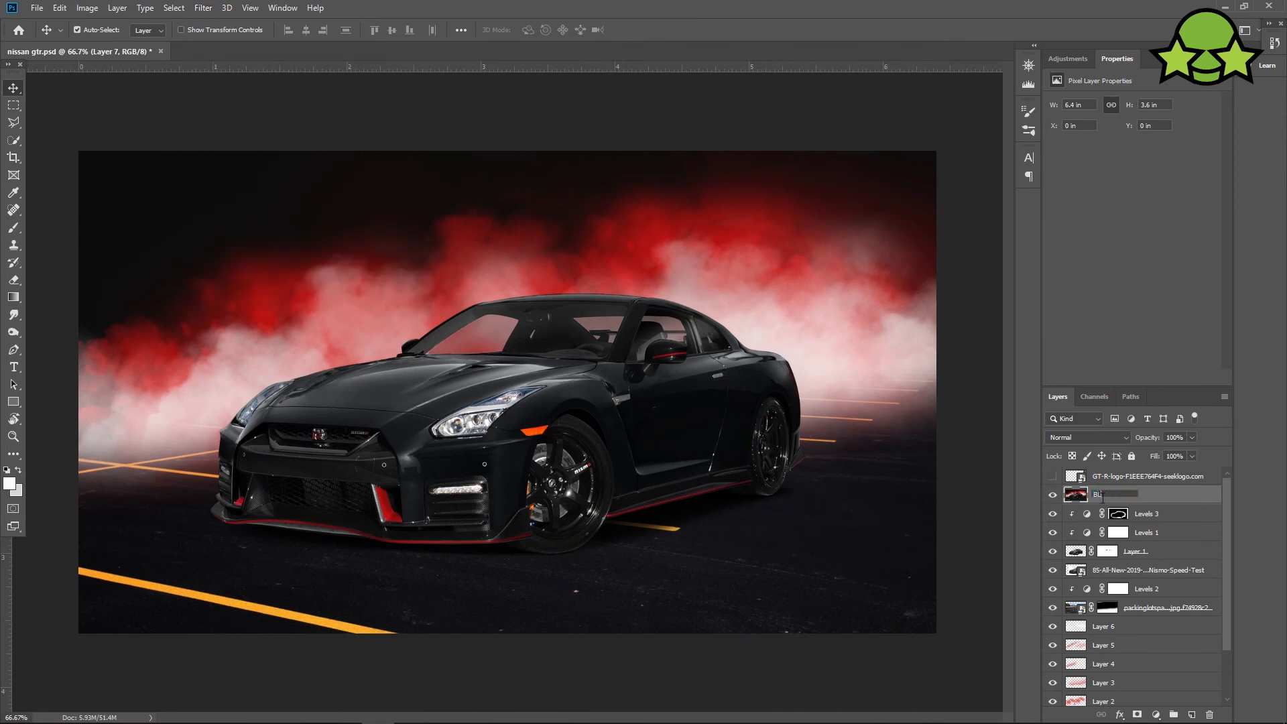
# Apply a Field Blur to the BLUR layer with a 0 px pin at the corner of the car's front bumper.
pyautogui.click(203, 8)
pyautogui.moveTo(337, 171)
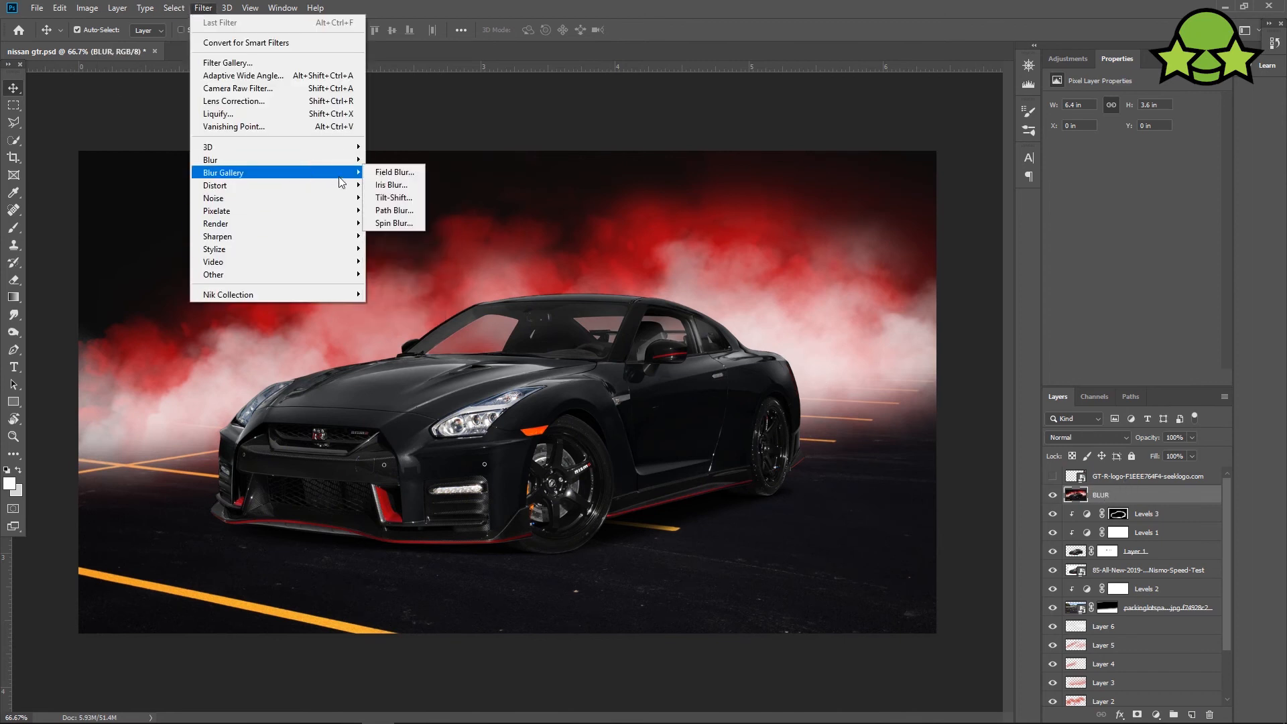
pyautogui.click(391, 173)
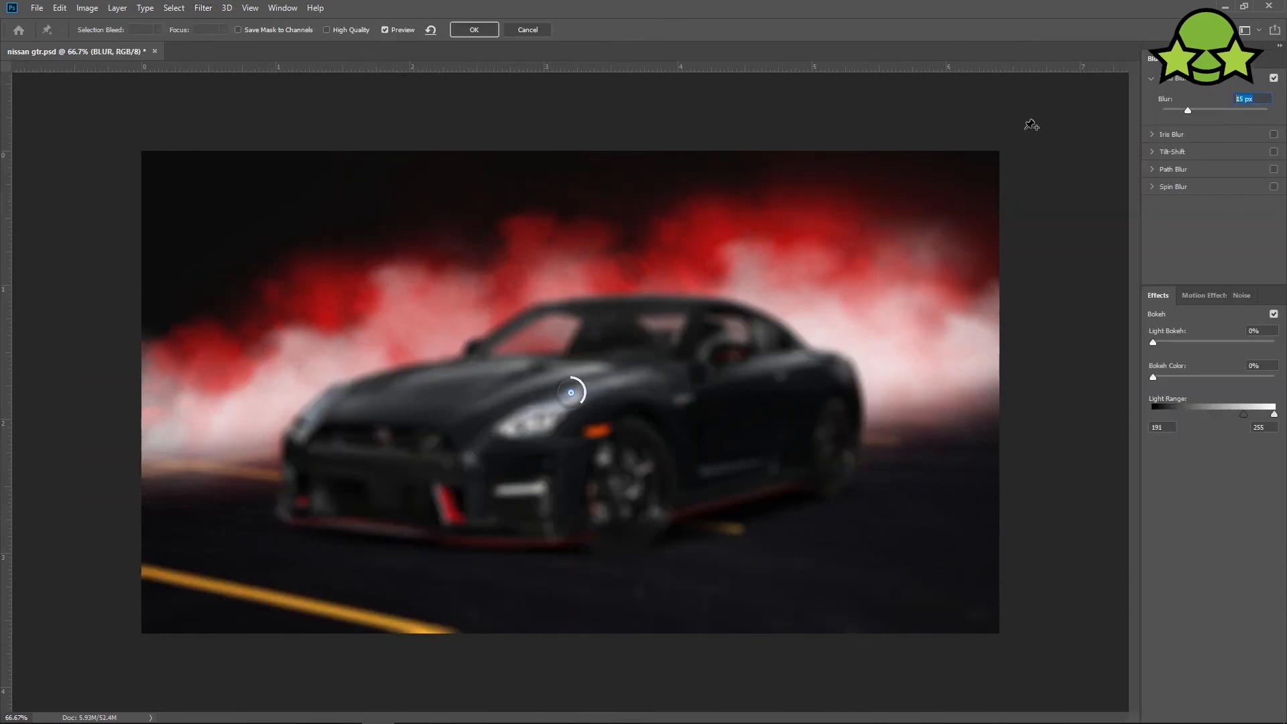
pyautogui.write('0')
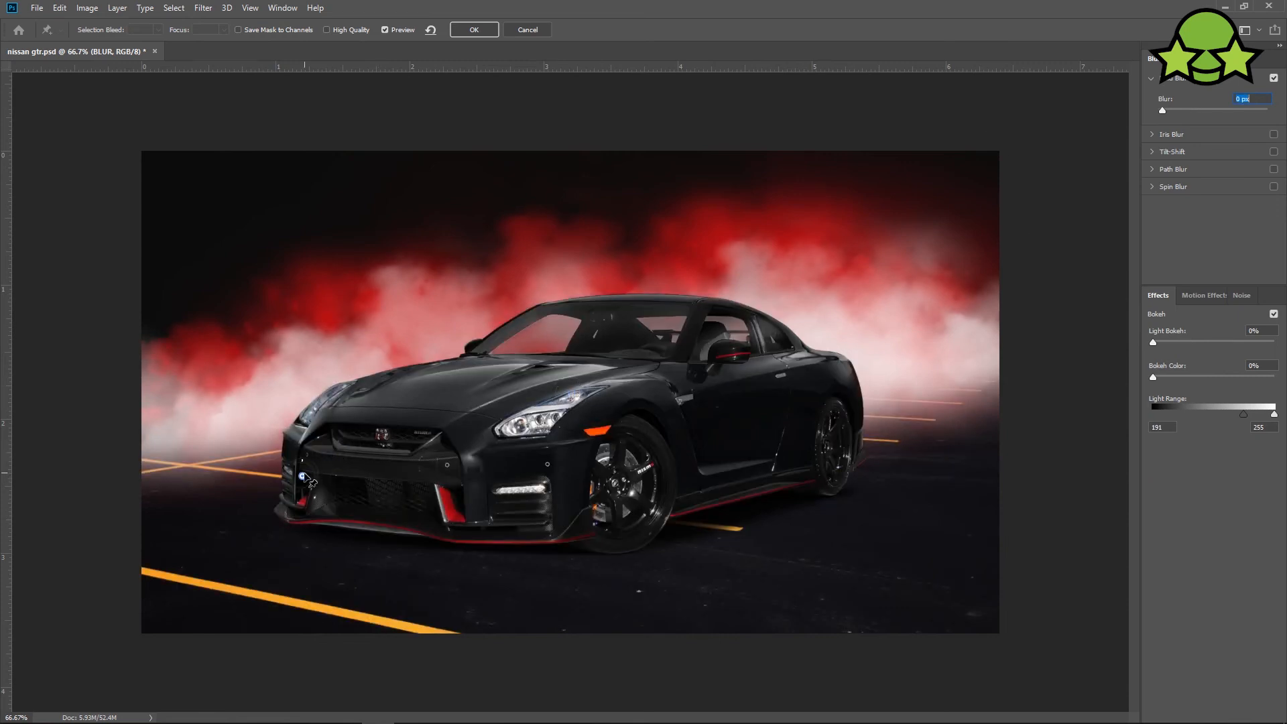
pyautogui.click(449, 365)
pyautogui.hotkey('ctrl', '+')
pyautogui.hotkey('ctrl', 'z')
pyautogui.moveTo(393, 484); pyautogui.dragTo(434, 292)
pyautogui.hotkey('ctrl', '-')
# Add blur pins of 0 px under the front bumper, 3 px on the lower-right asphalt and 0 px beside the rear wheel.
pyautogui.click(513, 529)
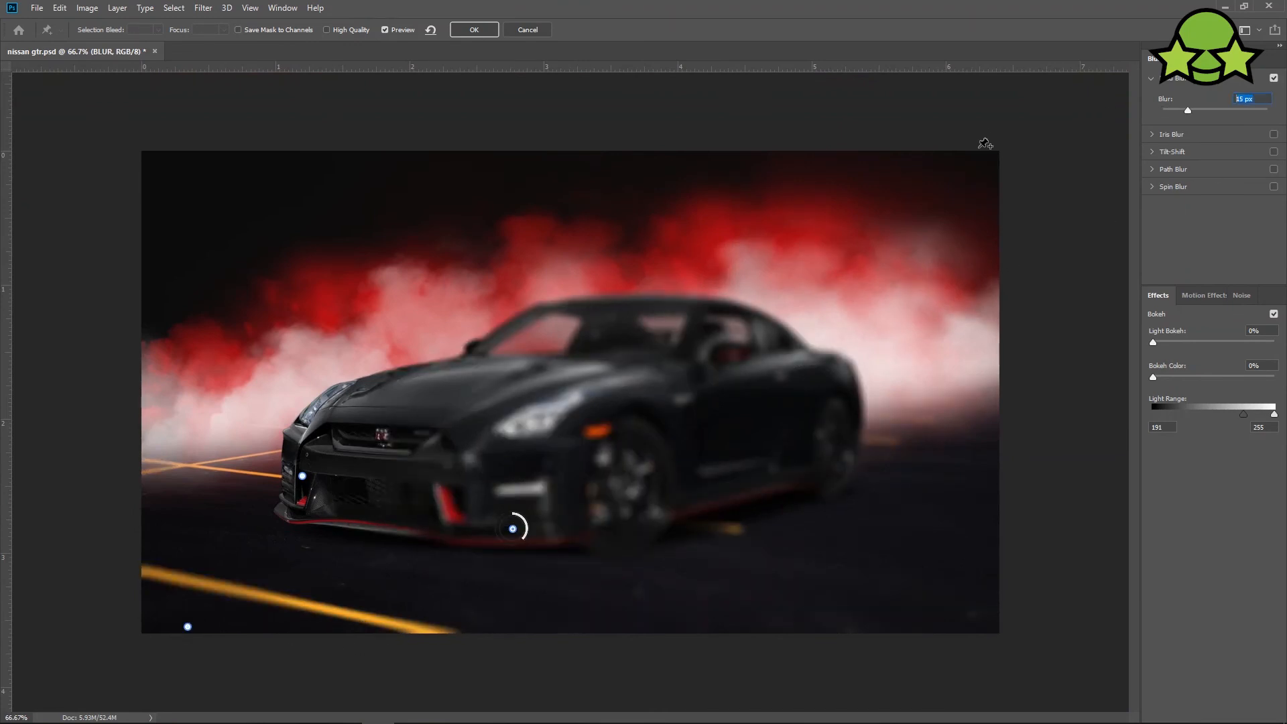
pyautogui.write('0')
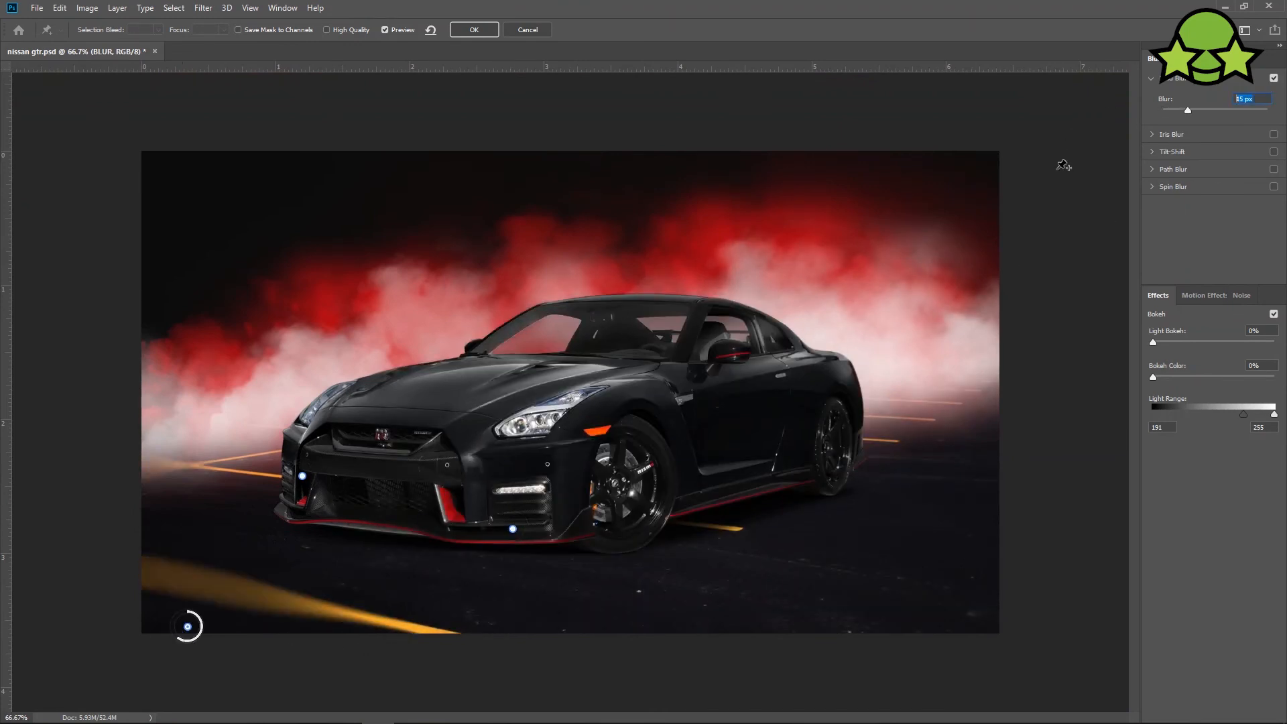
pyautogui.click(871, 609)
pyautogui.write('3')
pyautogui.click(806, 468)
pyautogui.write('0')
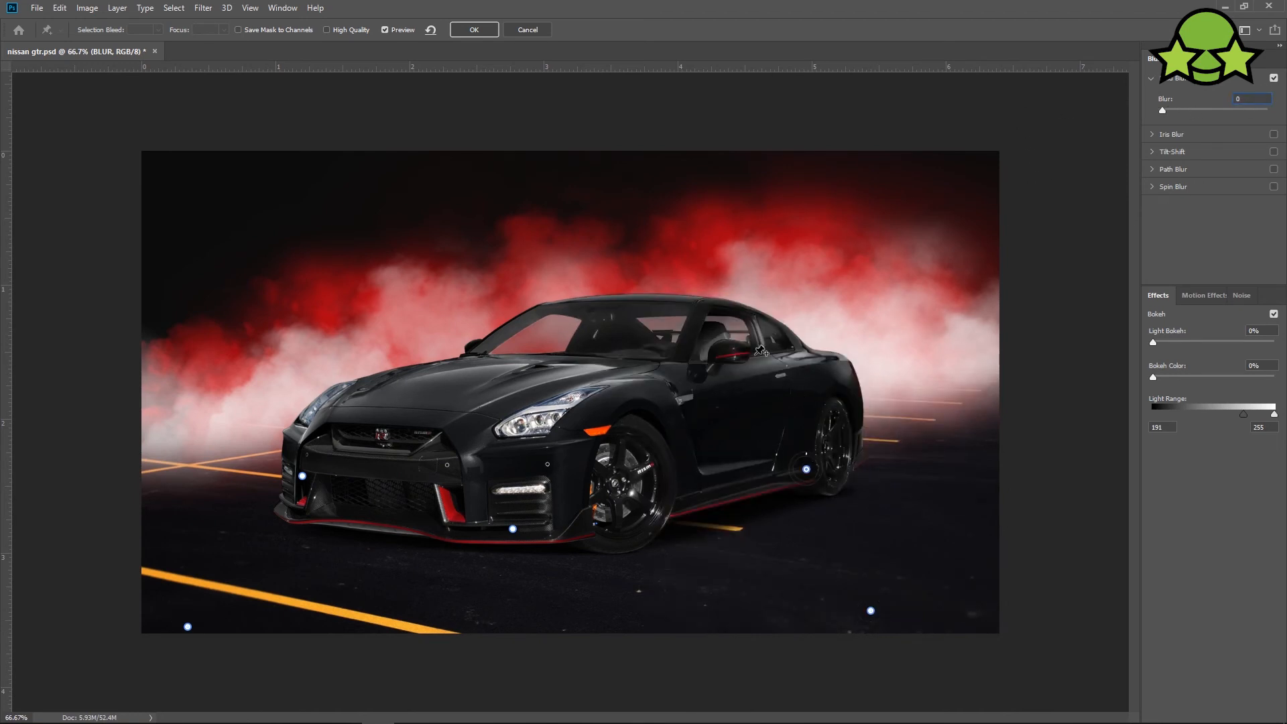
# Add blur pins on the rear roof, the dark upper-right background and the smoke above the windshield, giving the smoke pin 10 px.
pyautogui.click(737, 307)
pyautogui.click(924, 172)
pyautogui.click(511, 217)
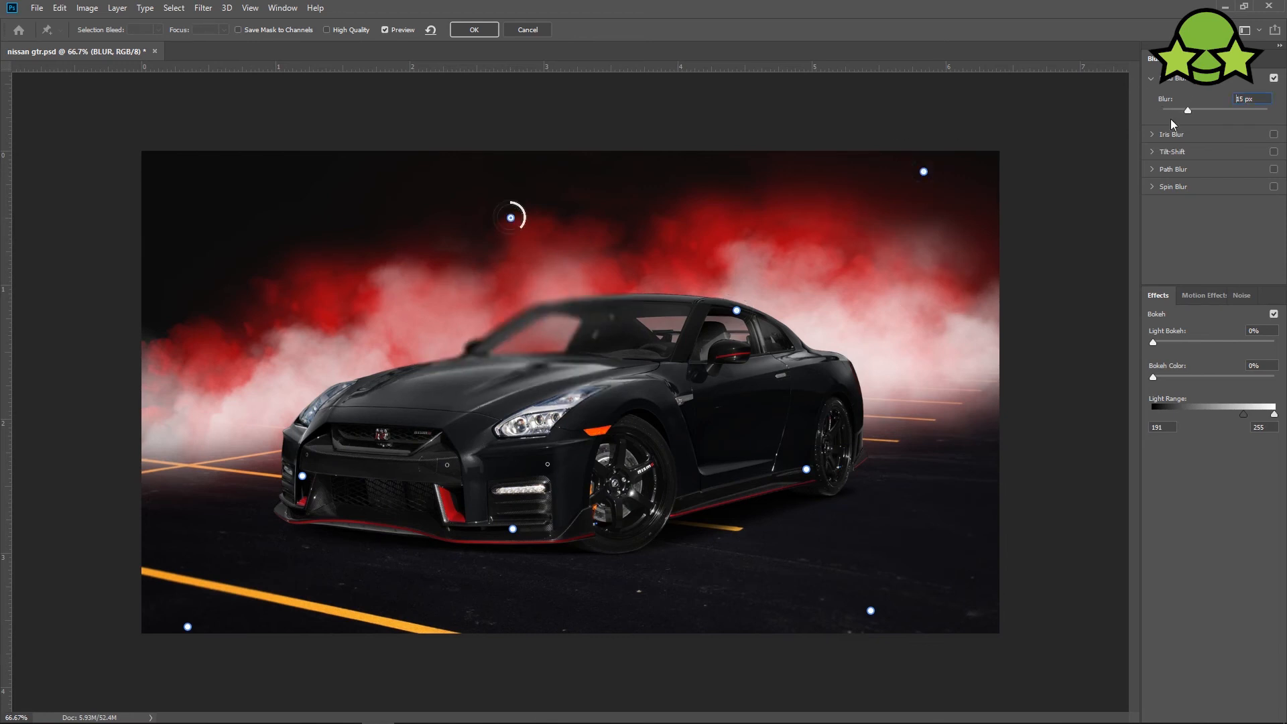
pyautogui.write('10')
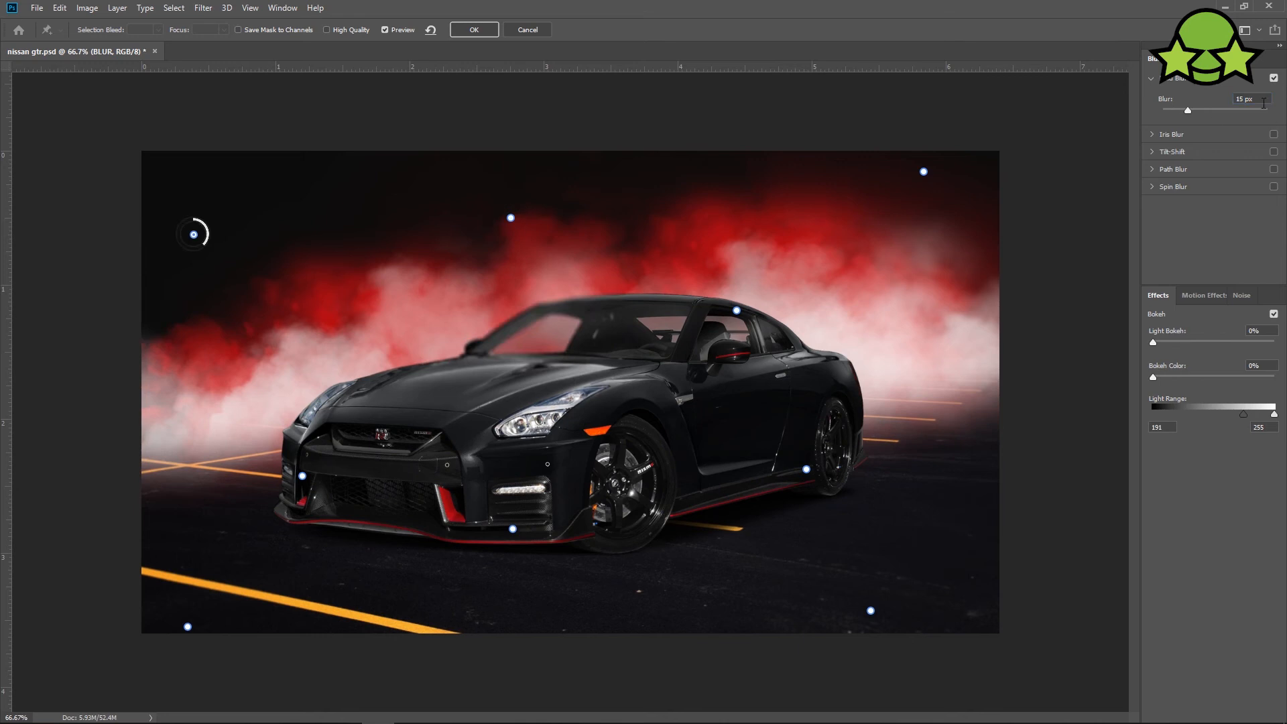
# Add 0 px blur pins at the windshield base, the front edge of the roof and the hood.
pyautogui.click(469, 361)
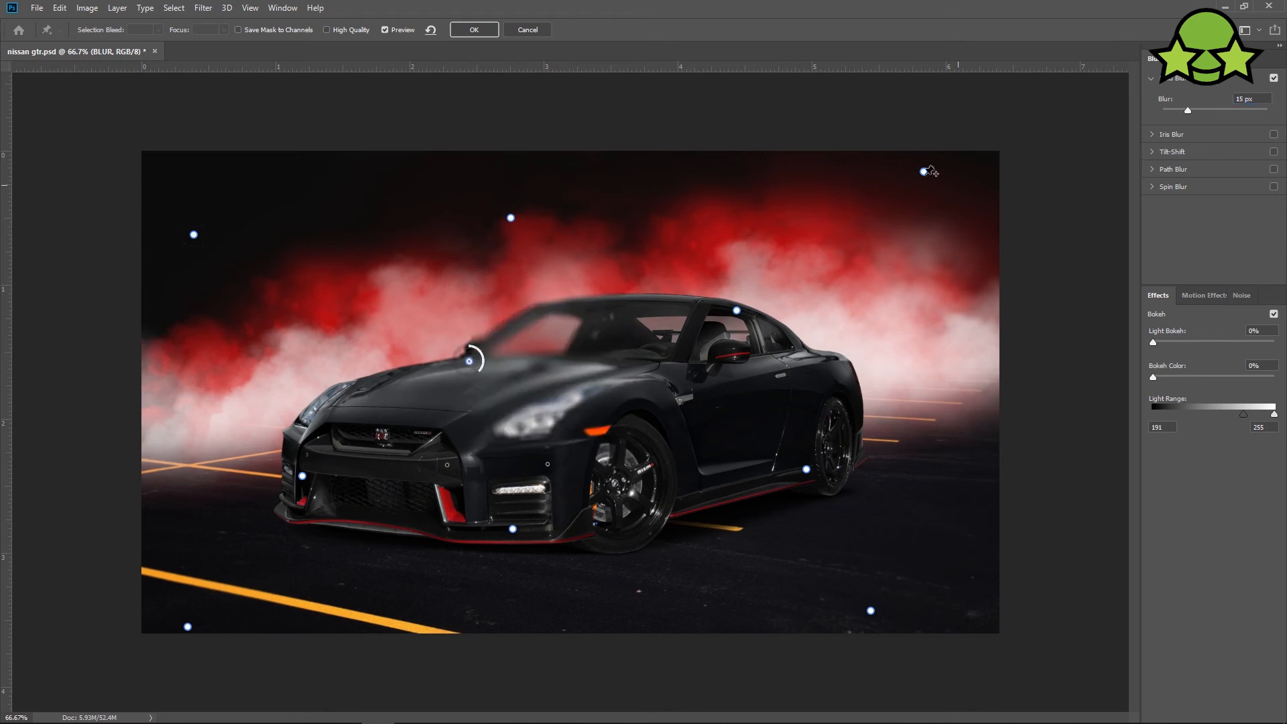
pyautogui.write('00')
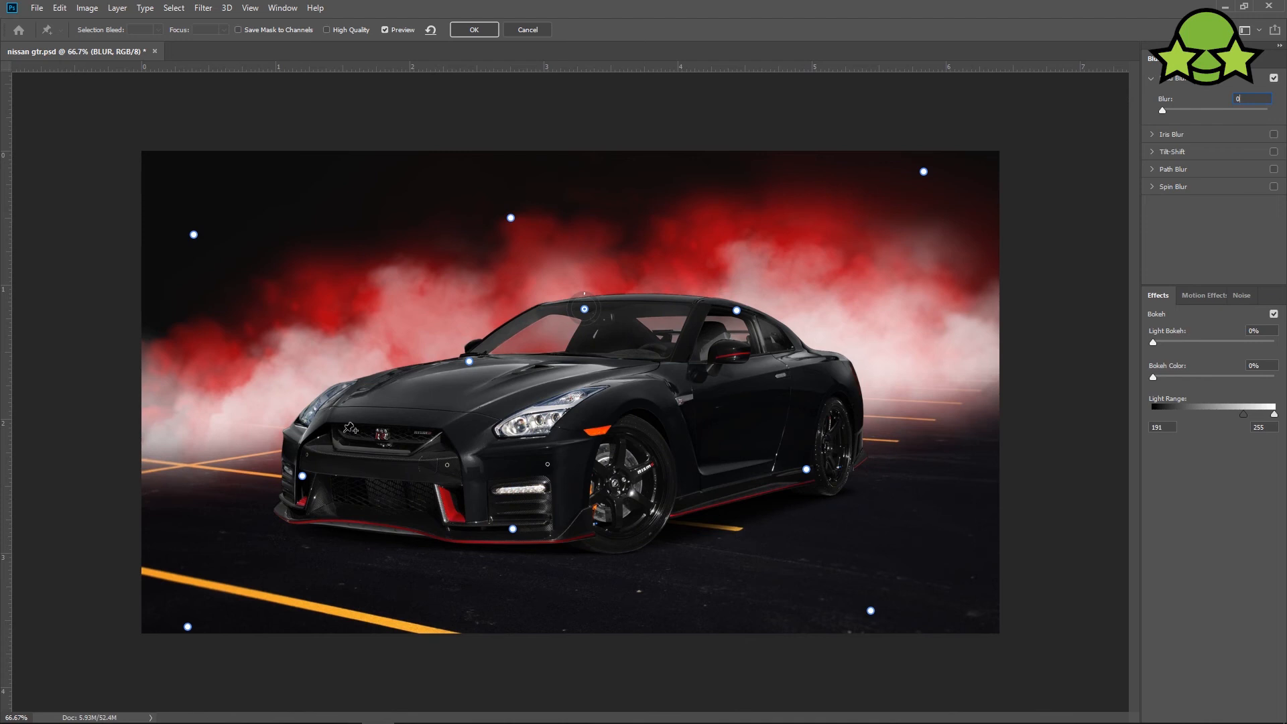
pyautogui.hotkey('ctrl', '+')
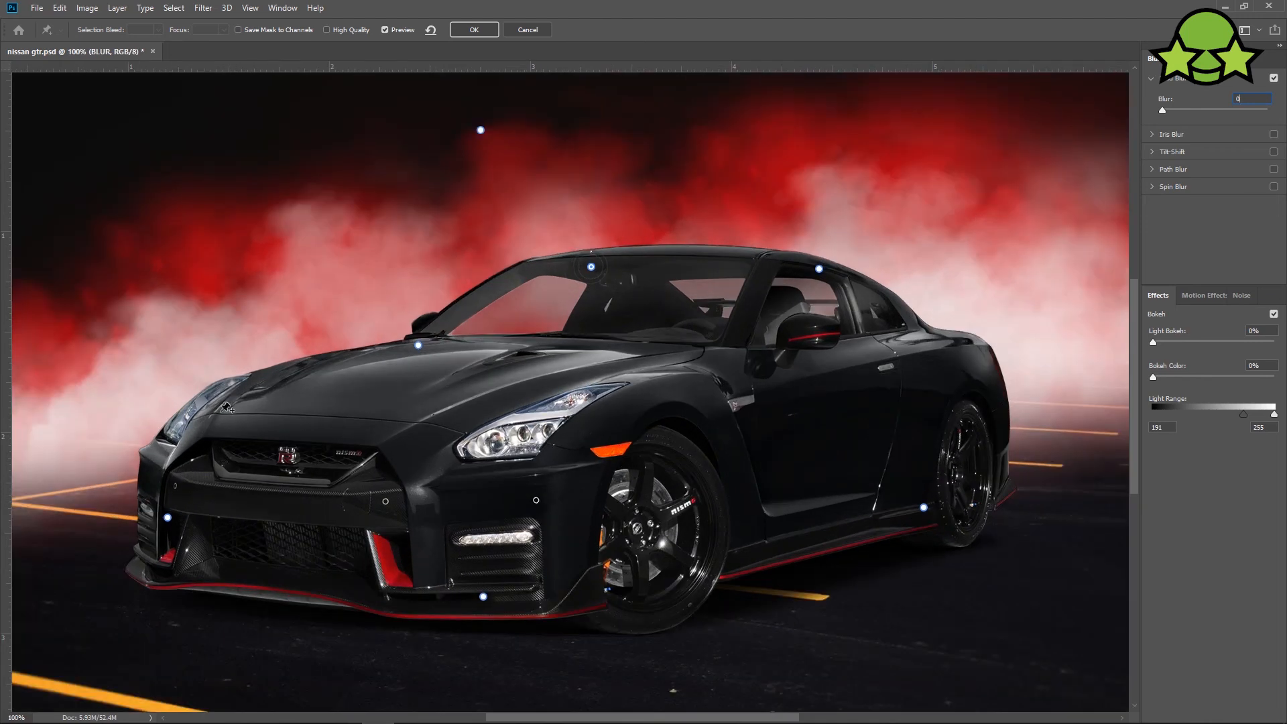
pyautogui.write('0')
pyautogui.hotkey('ctrl', '-')
# Add a 2 px blur pin on the rear fender and adjust the rear wheel and roof pins to 1 px.
pyautogui.click(836, 374)
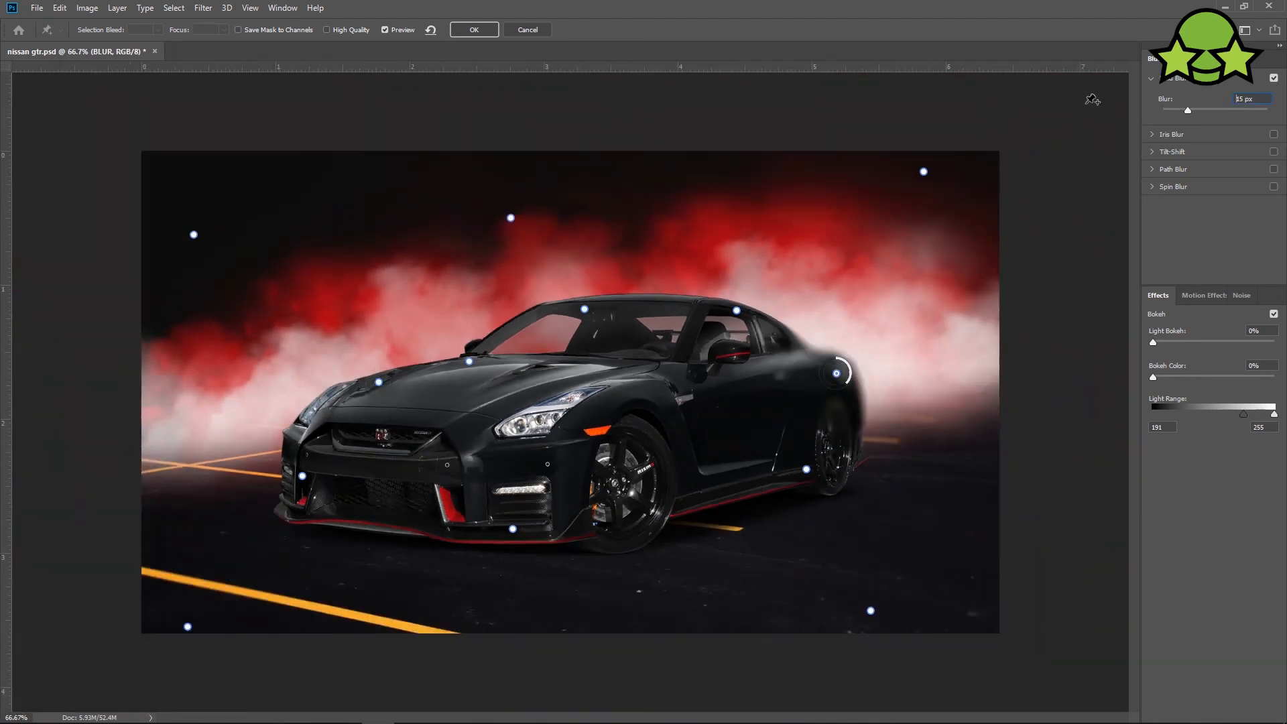
pyautogui.write('2')
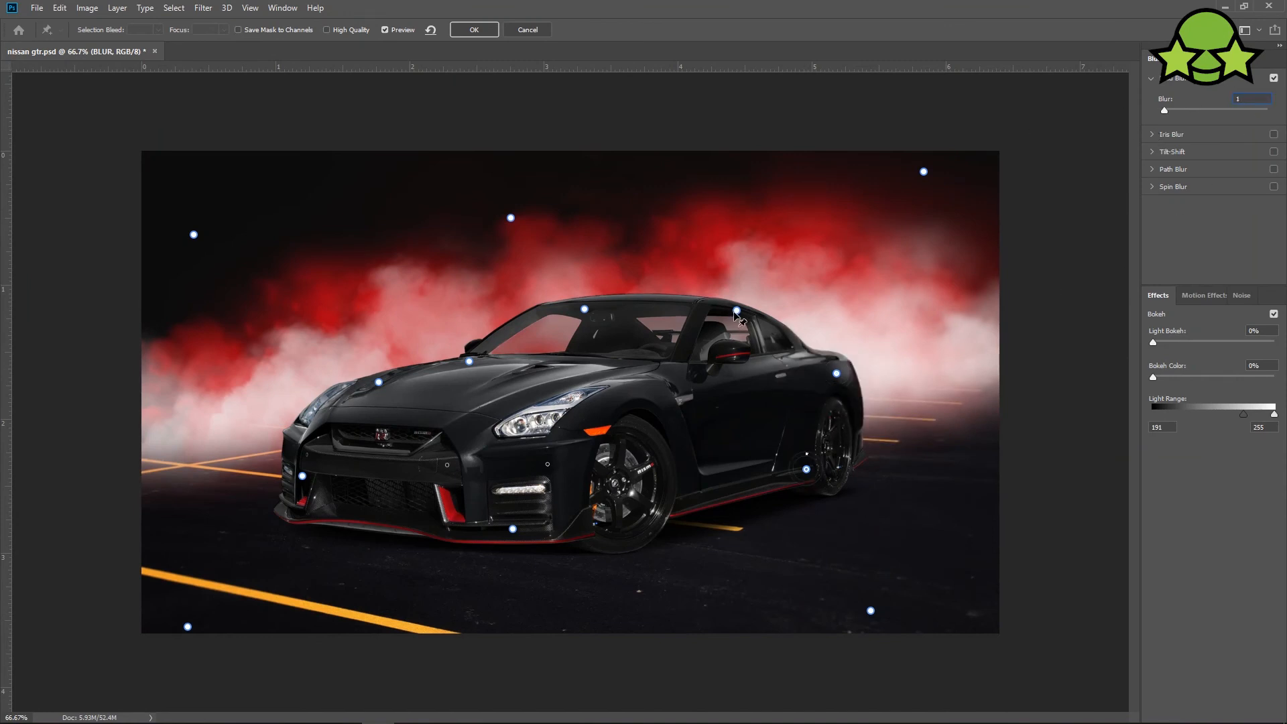
pyautogui.write('10')
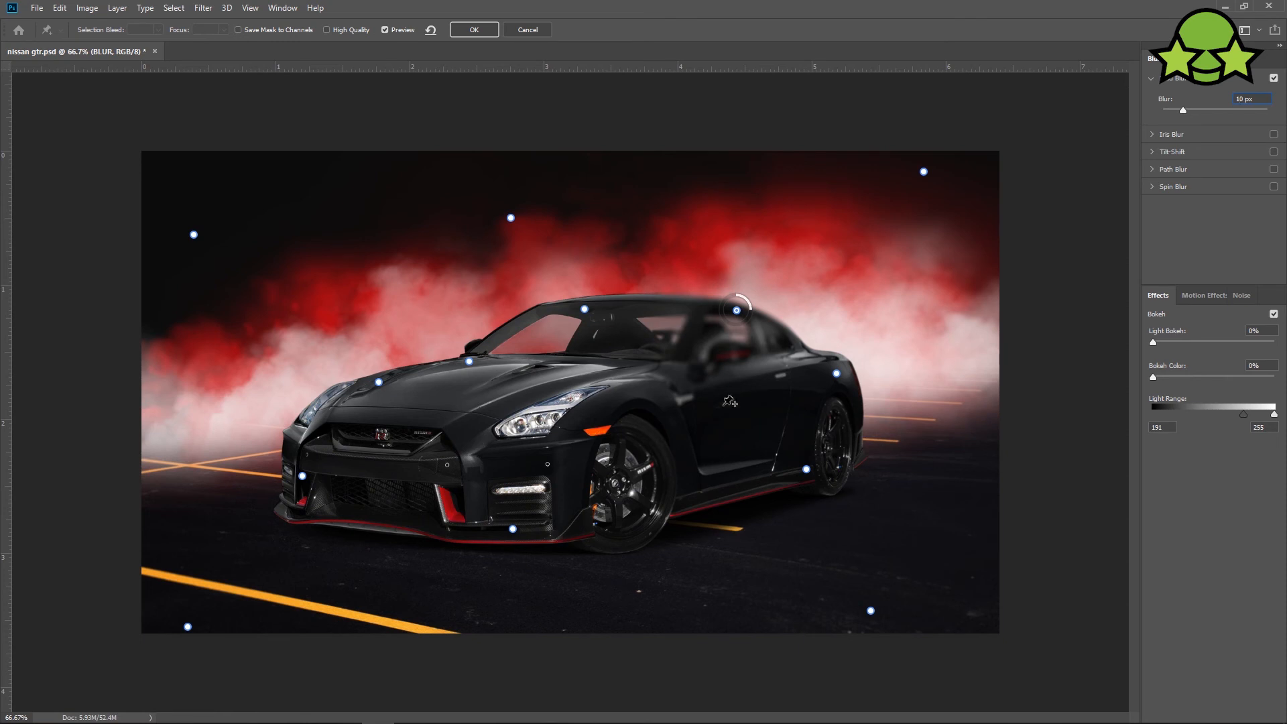
pyautogui.click(583, 310)
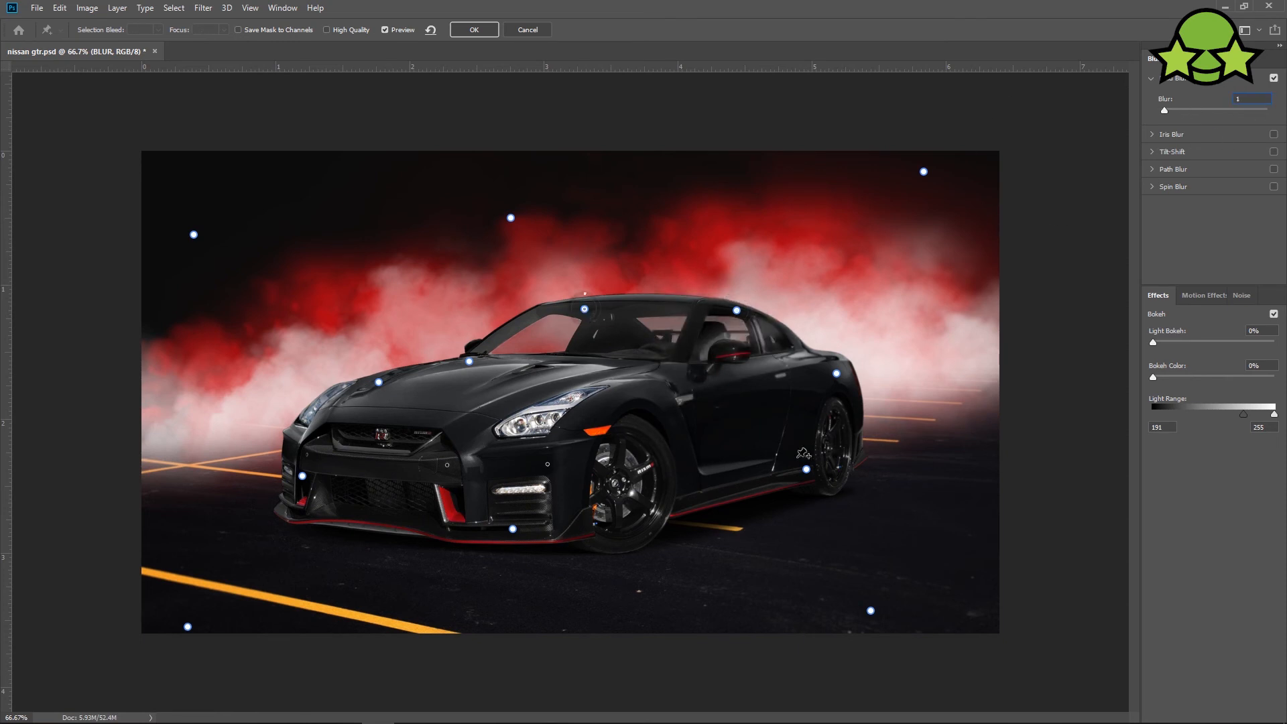
# Add a 2 px blur pin on the car's side just behind the front wheel.
pyautogui.click(682, 452)
pyautogui.click(1248, 99)
pyautogui.write('2')
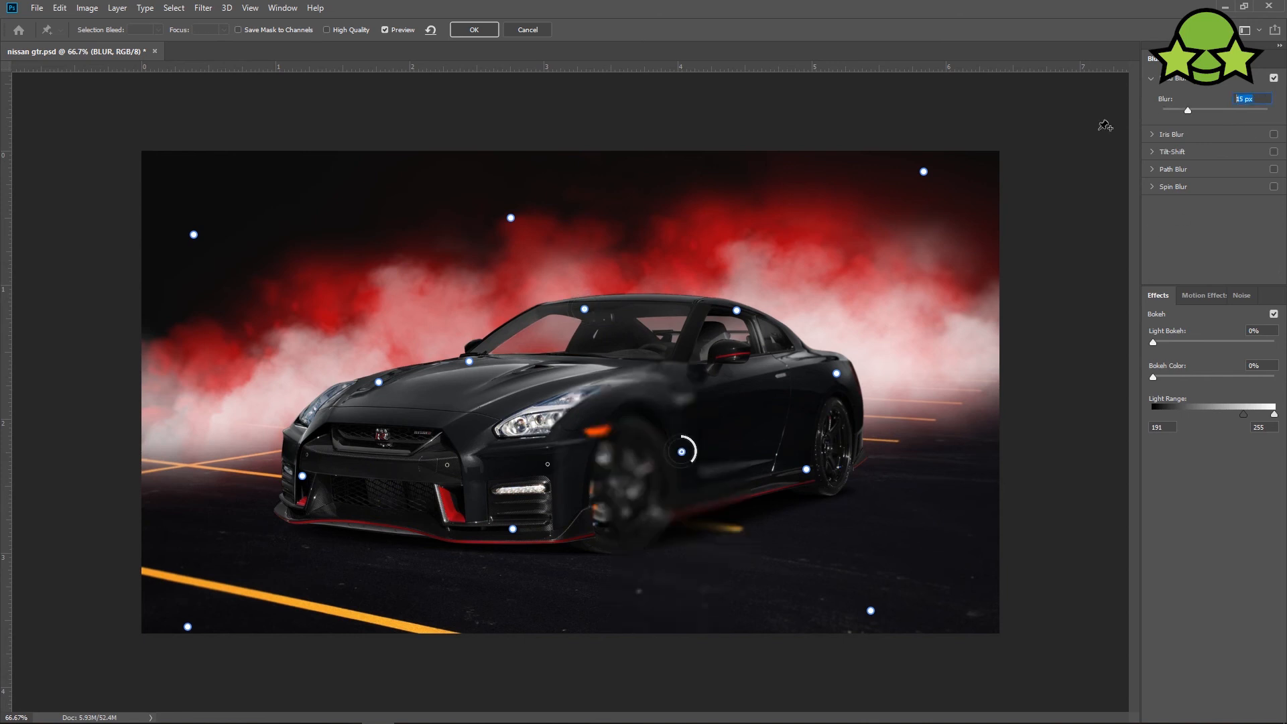
# Check the blur amounts of the pins beside the rear and front wheels and apply the Field Blur.
pyautogui.click(807, 469)
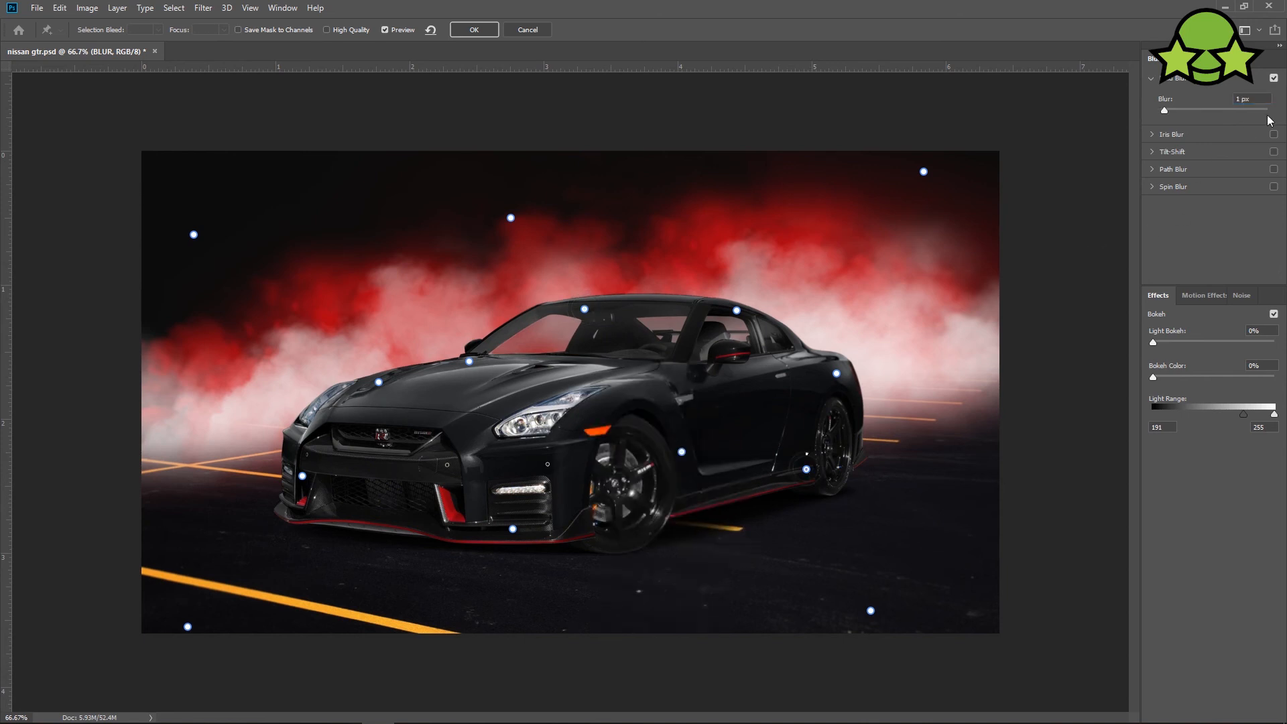
pyautogui.click(682, 451)
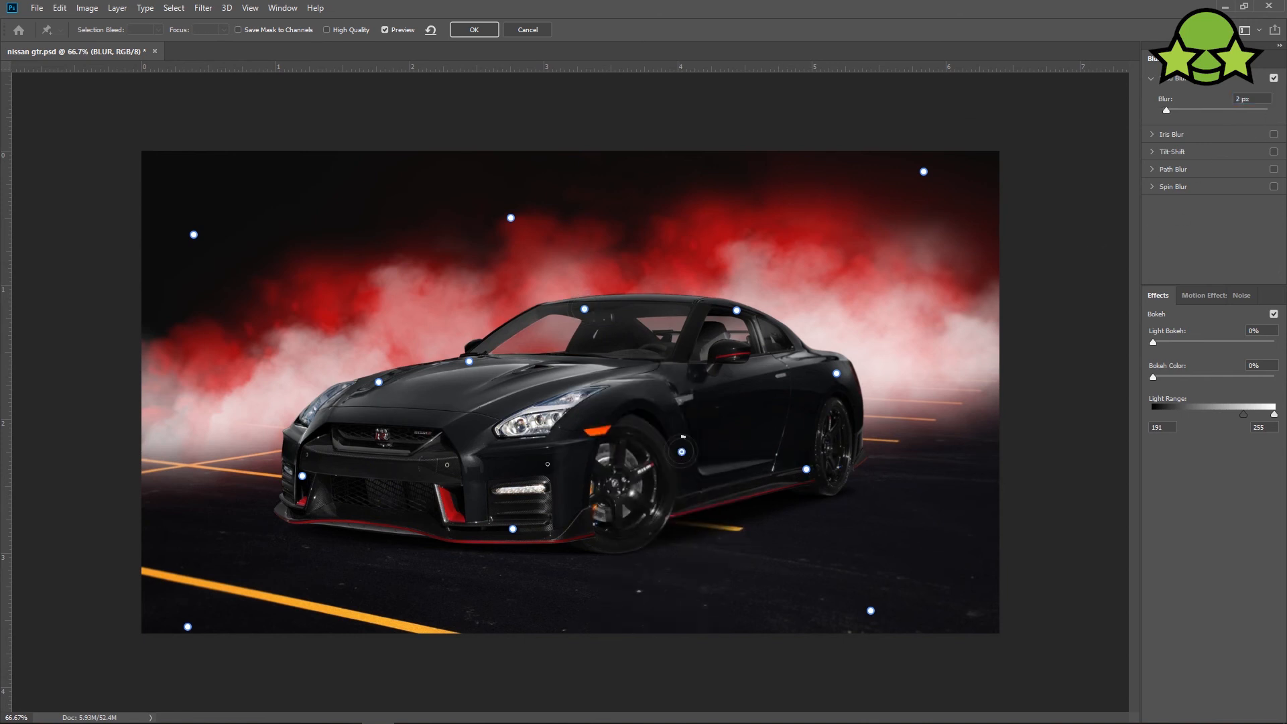
pyautogui.click(806, 469)
pyautogui.click(474, 29)
pyautogui.hotkey('ctrl', 'z')
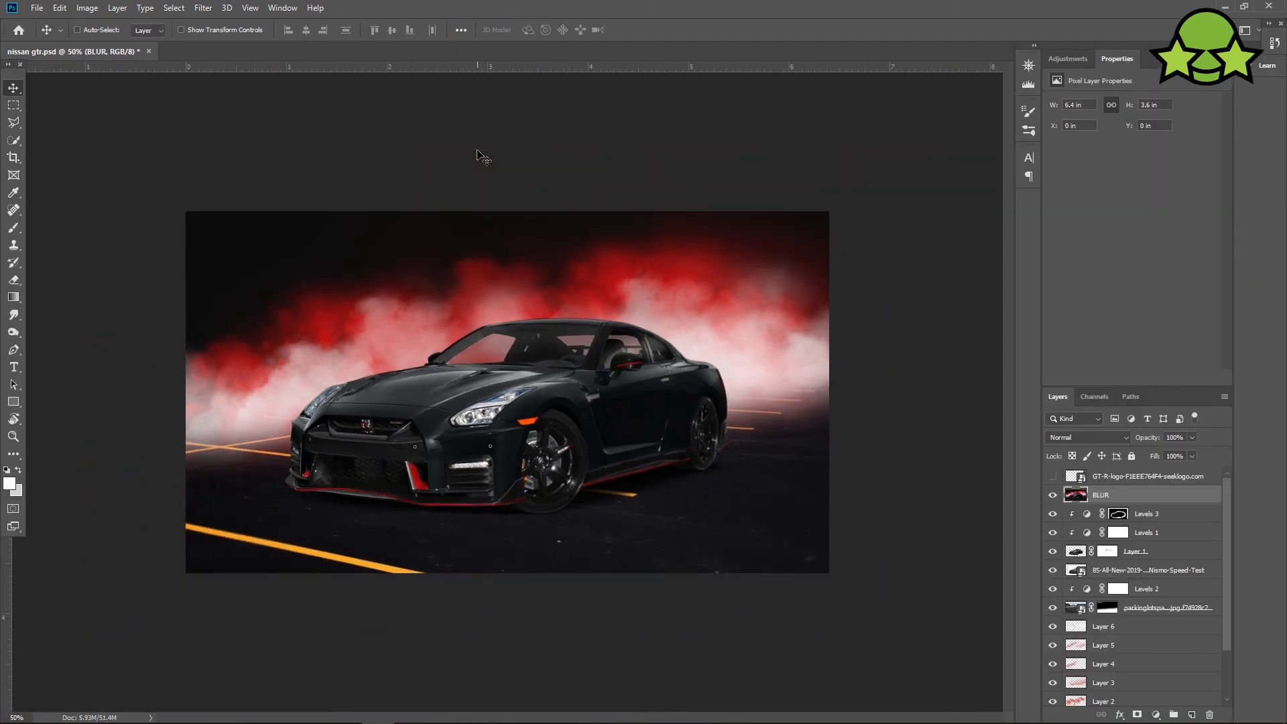
# Open the Camera Raw Filter on the BLUR layer and set Contrast to +7, Temperature to 0 and Tint to +8.
pyautogui.click(203, 8)
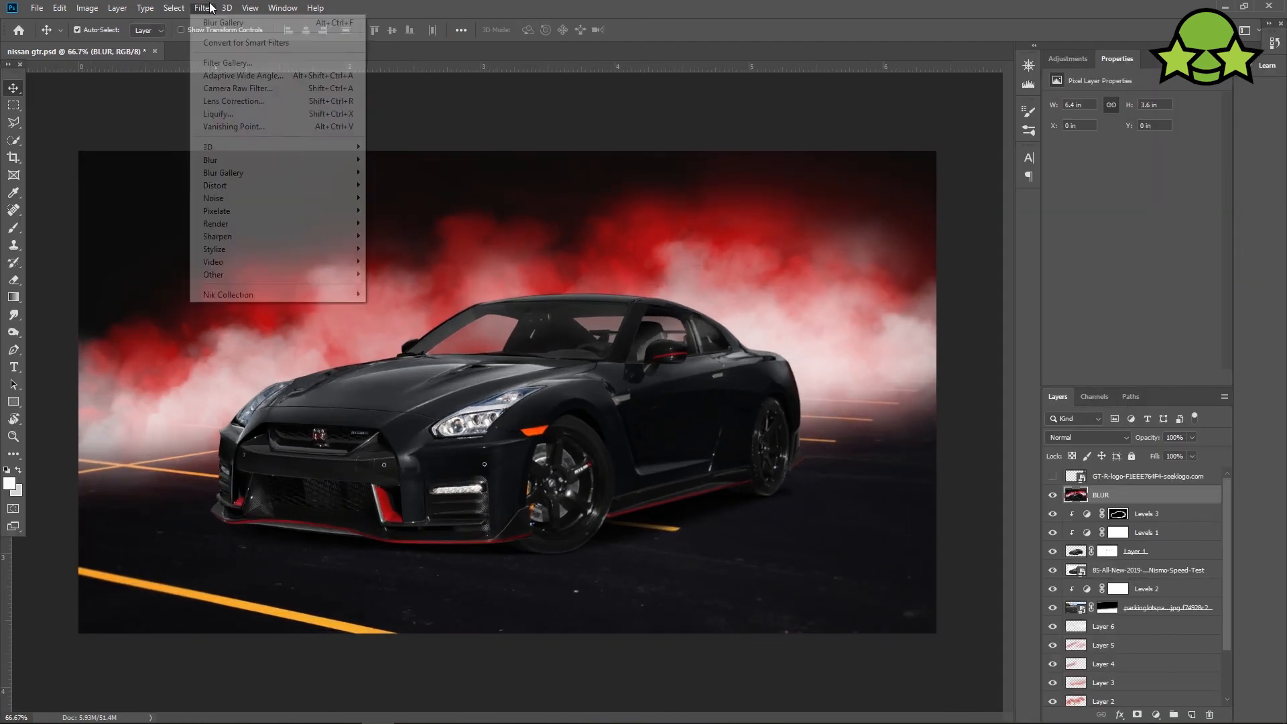
pyautogui.click(253, 90)
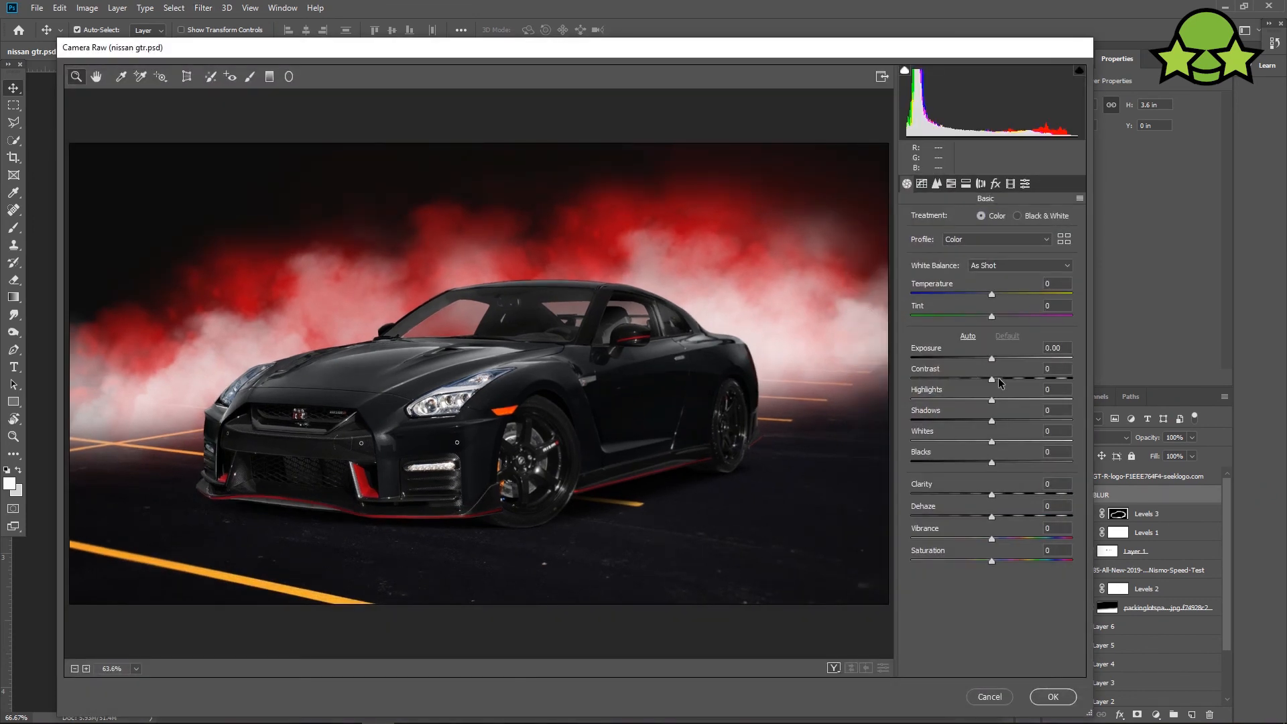
pyautogui.moveTo(999, 379); pyautogui.dragTo(997, 381)
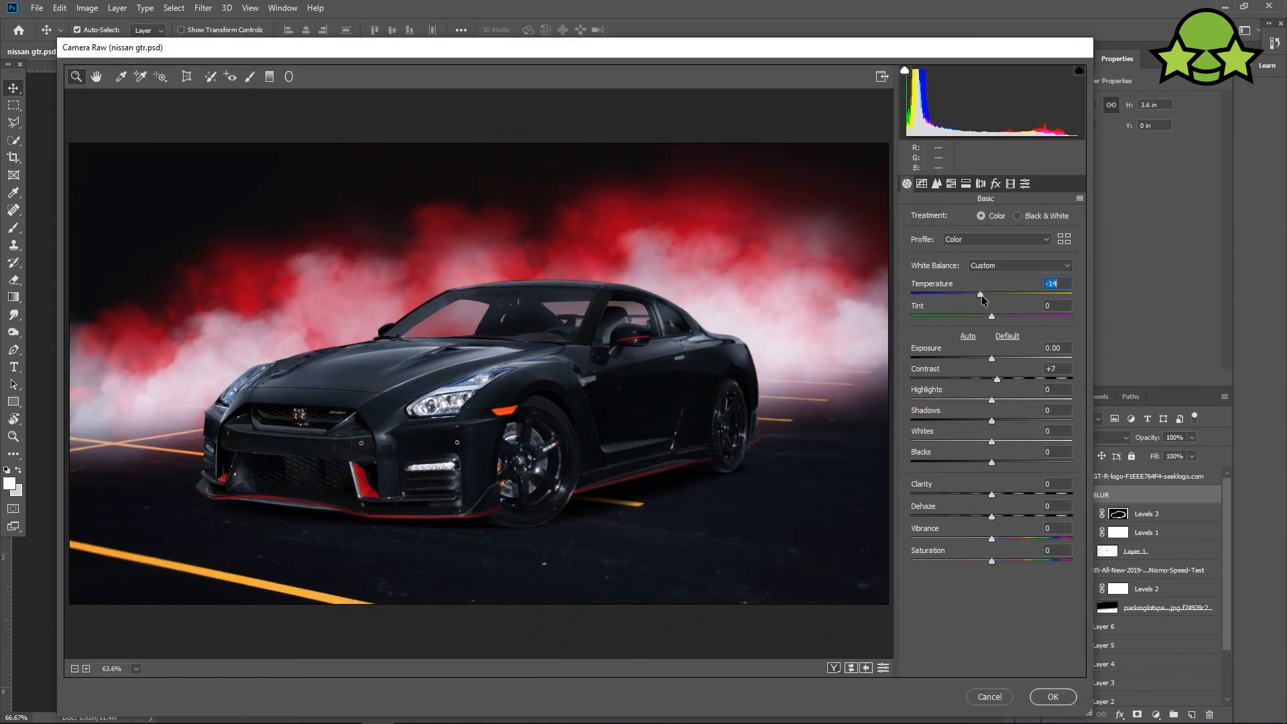
pyautogui.moveTo(993, 294); pyautogui.dragTo(998, 328)
pyautogui.write('0')
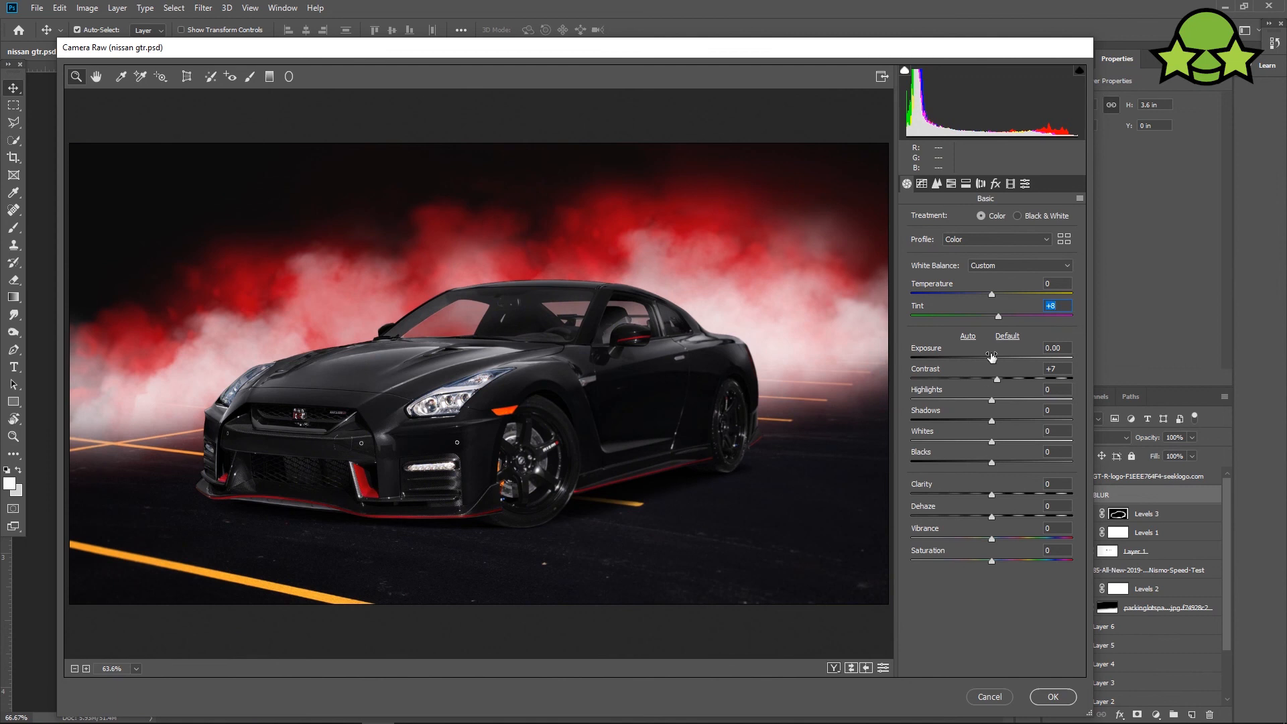
# Set Dehaze to +10 and Vibrance to +18, keeping Clarity at 0.
pyautogui.moveTo(991, 495); pyautogui.dragTo(1000, 563)
pyautogui.doubleClick(1032, 494)
pyautogui.hotkey('ctrl', 'z')
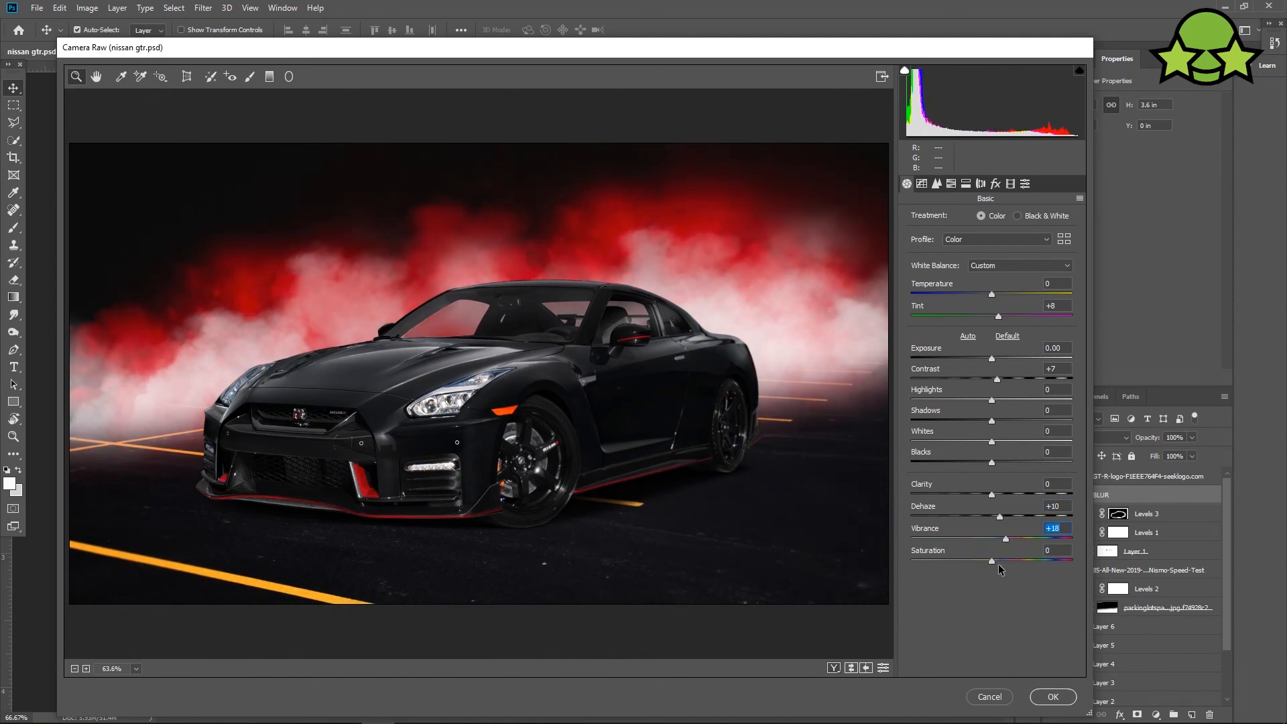
# Adjust the parametric tone curve with Highlights at +38, Lights at +10 and Shadows at +7.
pyautogui.click(922, 184)
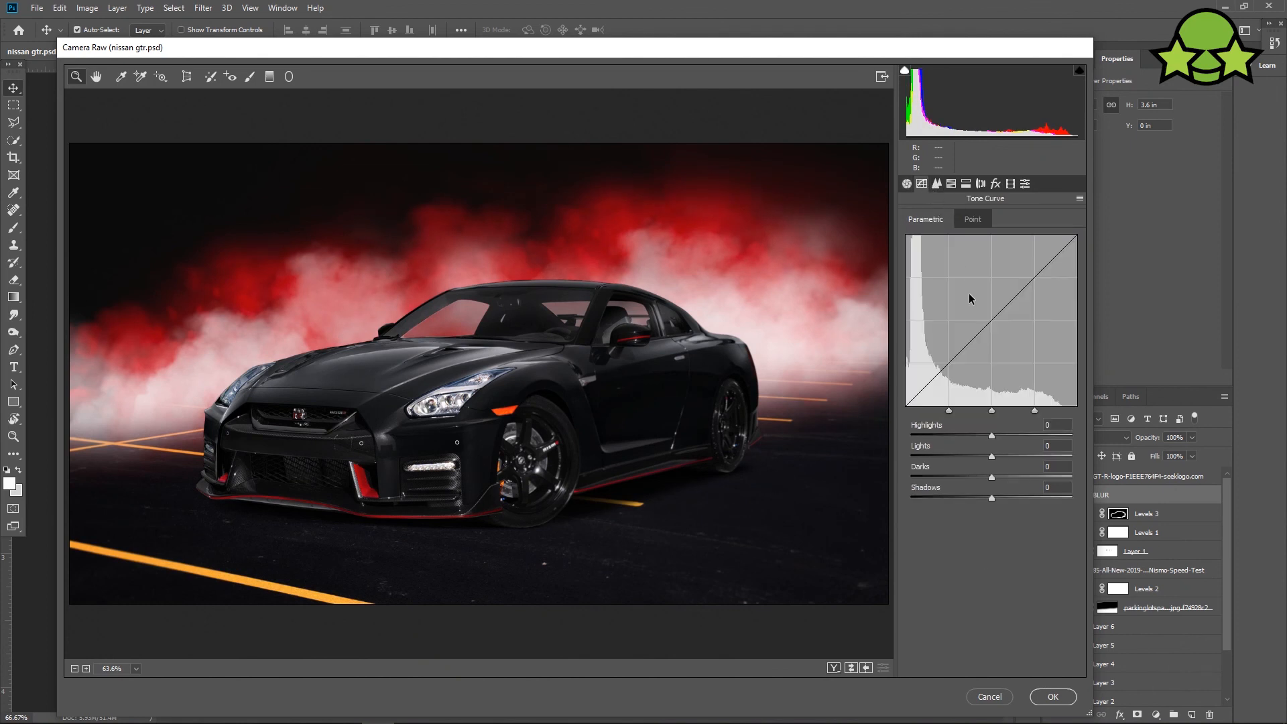
pyautogui.moveTo(992, 437); pyautogui.dragTo(1000, 500)
pyautogui.doubleClick(1022, 438)
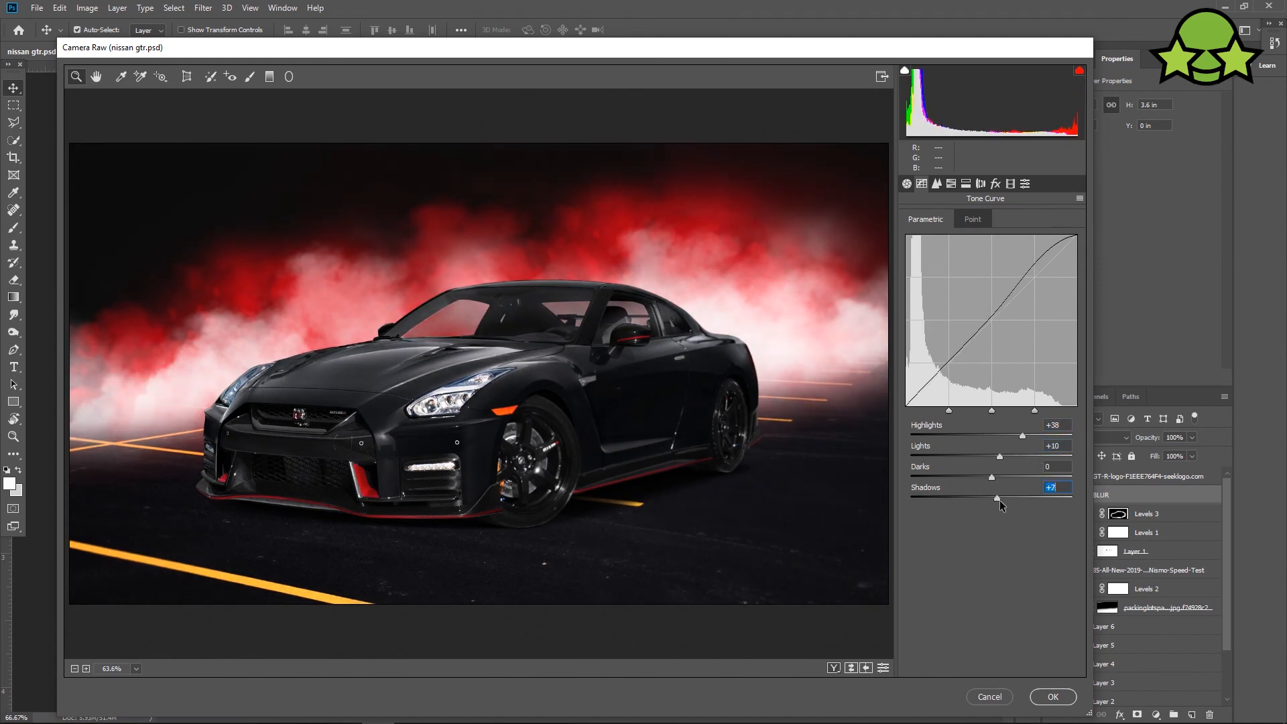
# Add grain with an amount of 5 and post-crop vignetting with an amount of -10.
pyautogui.click(950, 185)
pyautogui.click(966, 184)
pyautogui.click(996, 184)
pyautogui.hotkey('ctrl', 'alt', '0')
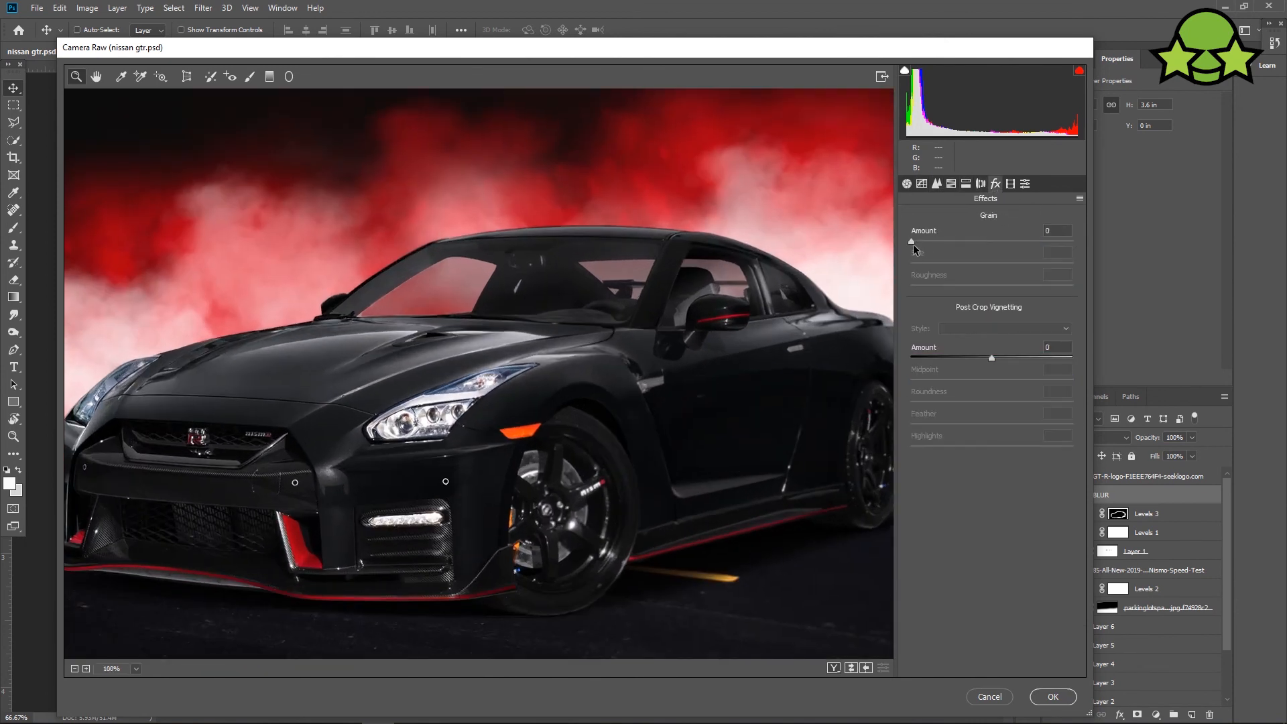
pyautogui.write('5')
pyautogui.hotkey('ctrl', '-')
pyautogui.hotkey('ctrl', '-')
pyautogui.moveTo(992, 358); pyautogui.dragTo(987, 359)
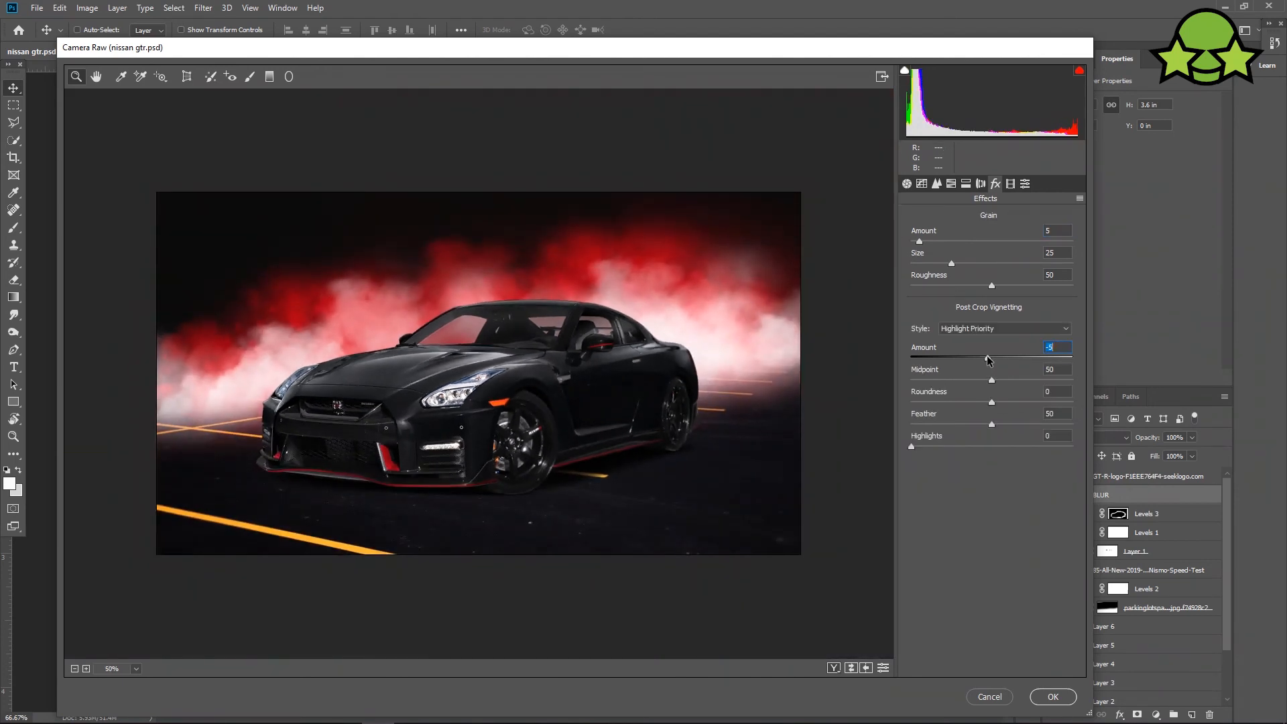
# Shift the HSL hue of the Reds to +42 and of the Oranges to -56.
pyautogui.click(963, 185)
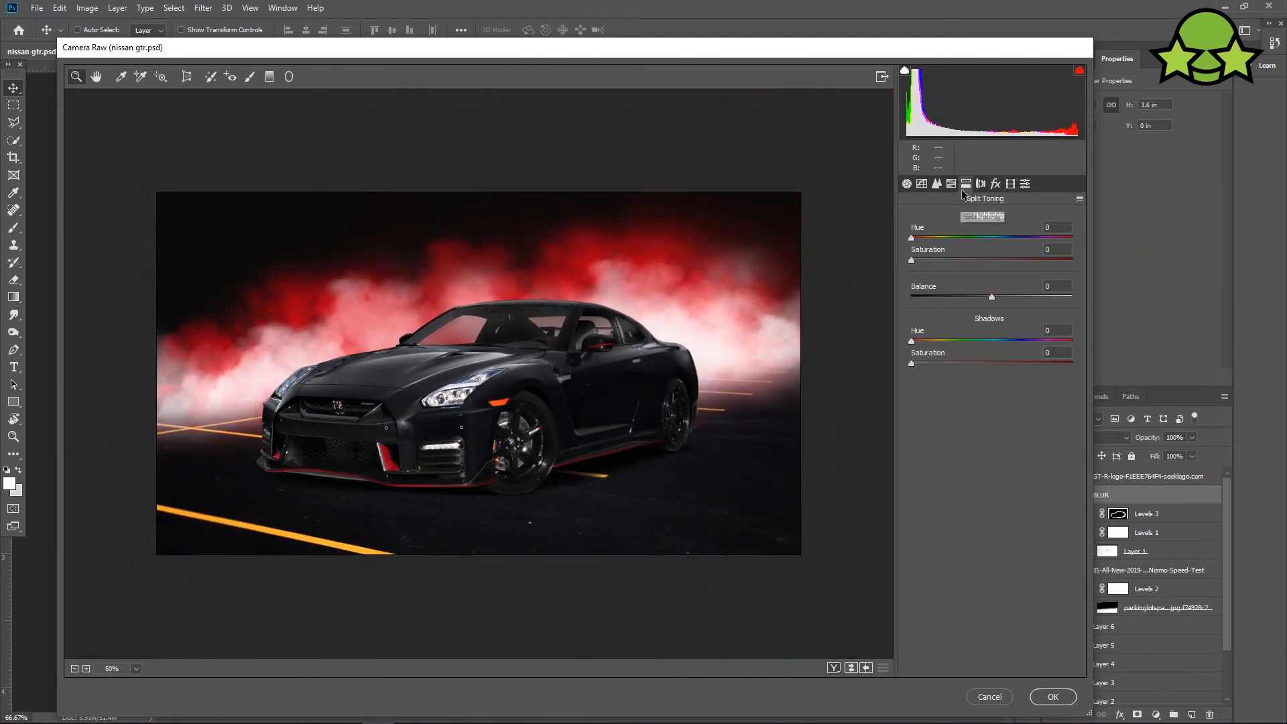
pyautogui.click(953, 185)
pyautogui.hotkey('ctrl', '0')
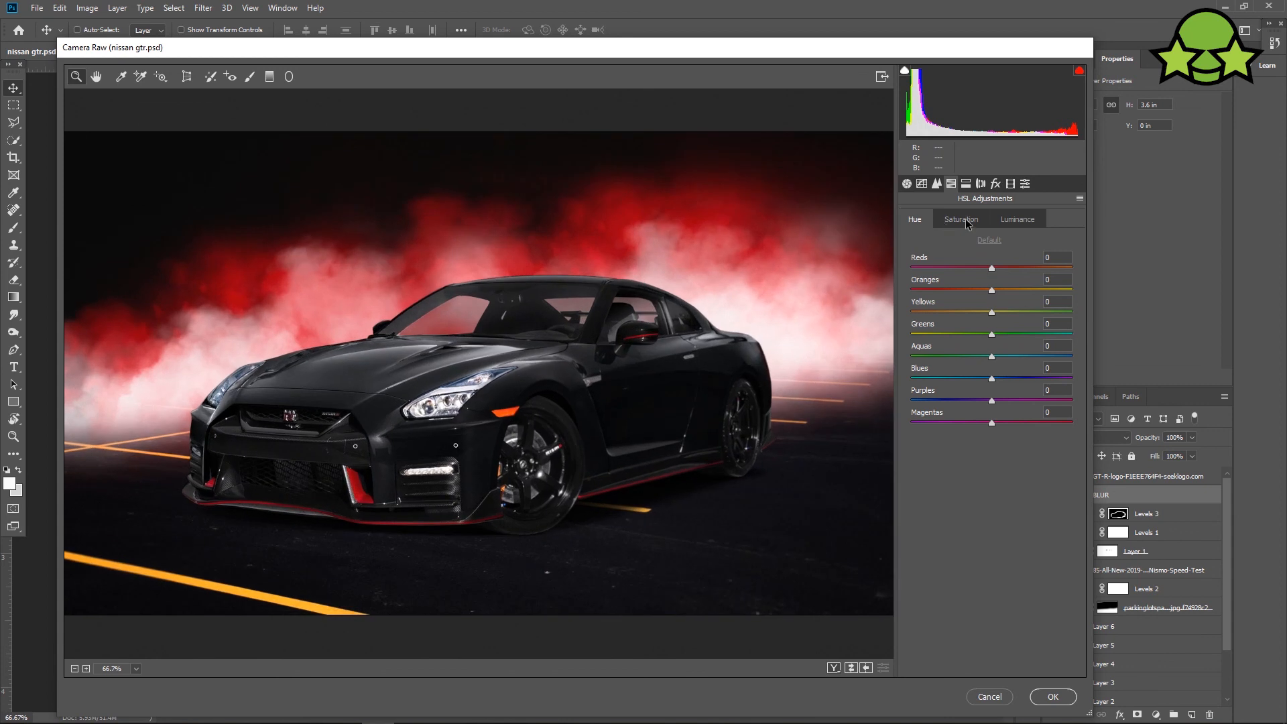
pyautogui.click(992, 269)
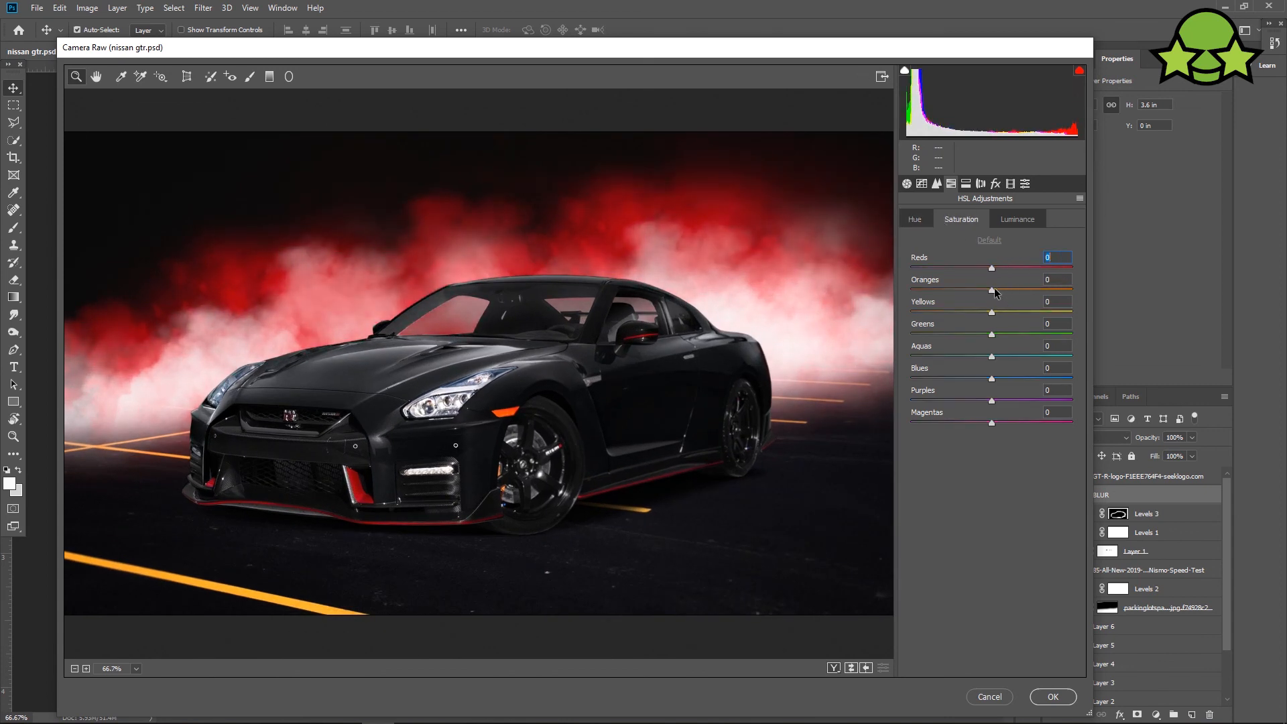
pyautogui.moveTo(992, 268); pyautogui.dragTo(995, 268)
pyautogui.click(1015, 219)
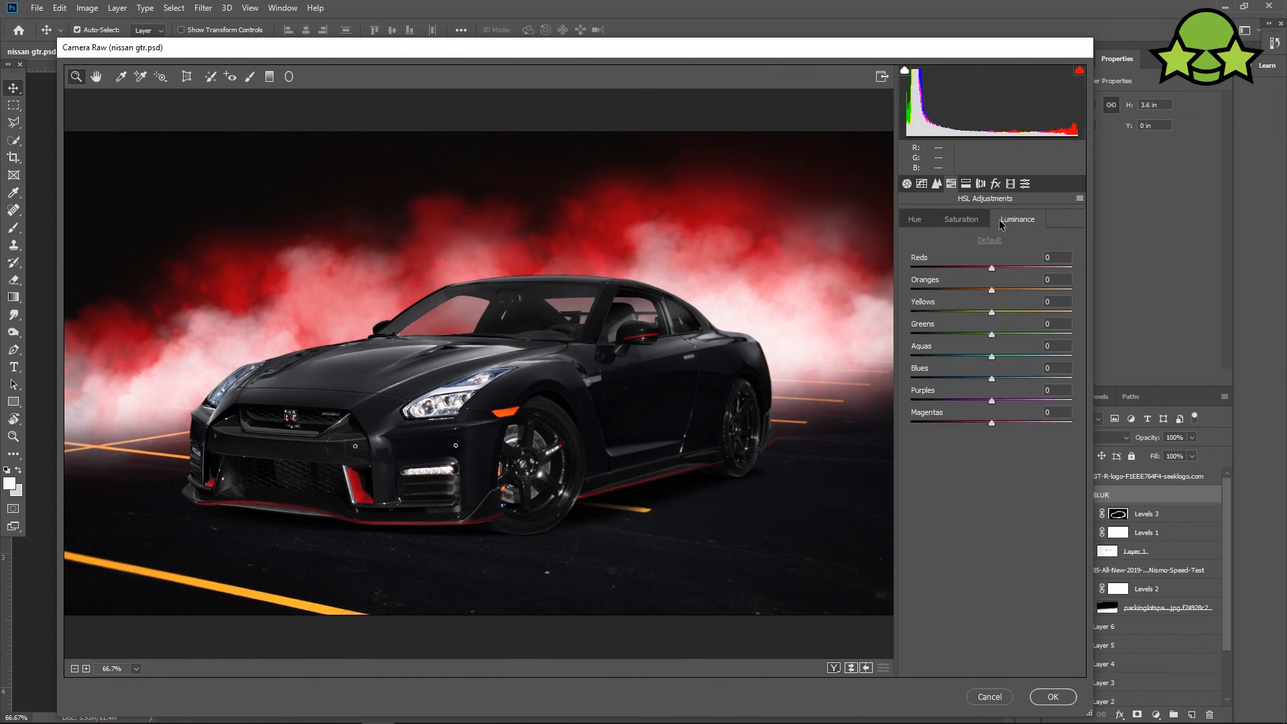
pyautogui.hotkey('ctrl', '-')
pyautogui.click(912, 220)
pyautogui.moveTo(992, 268); pyautogui.dragTo(949, 309)
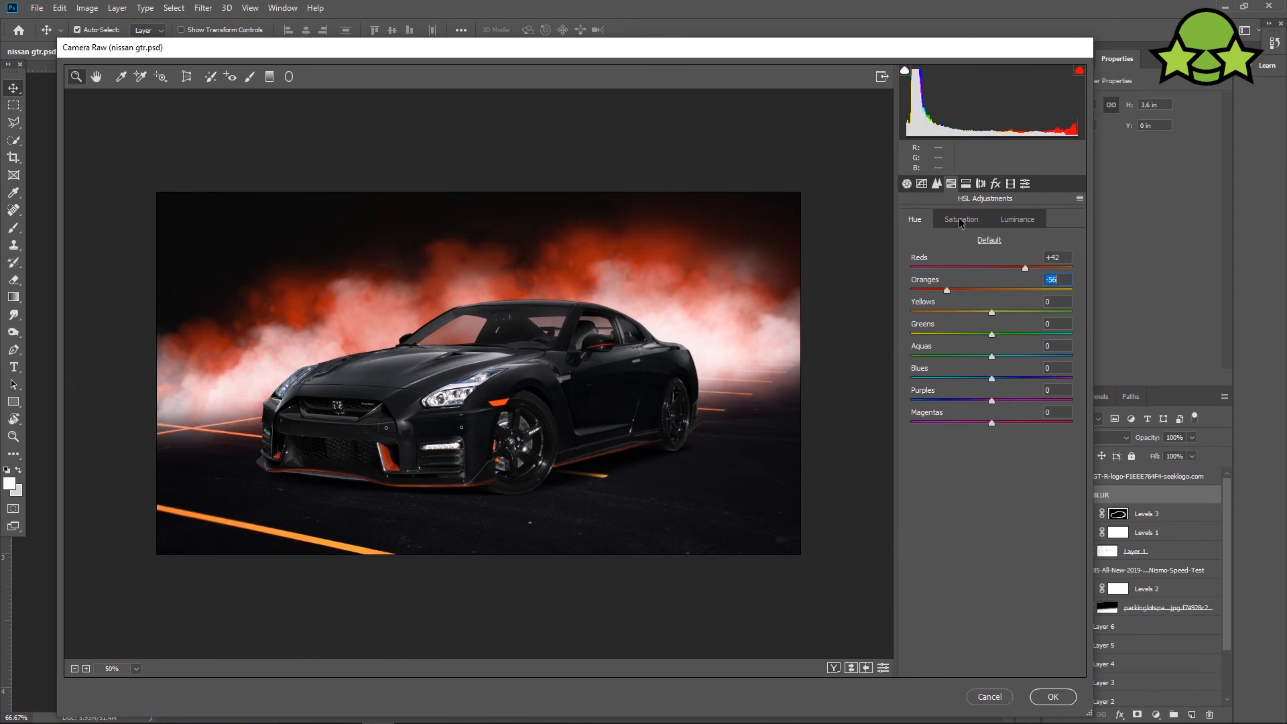
# Review the Effects and Calibration settings, apply the Camera Raw adjustments and make the GT-R logo layer visible.
pyautogui.click(966, 183)
pyautogui.click(996, 183)
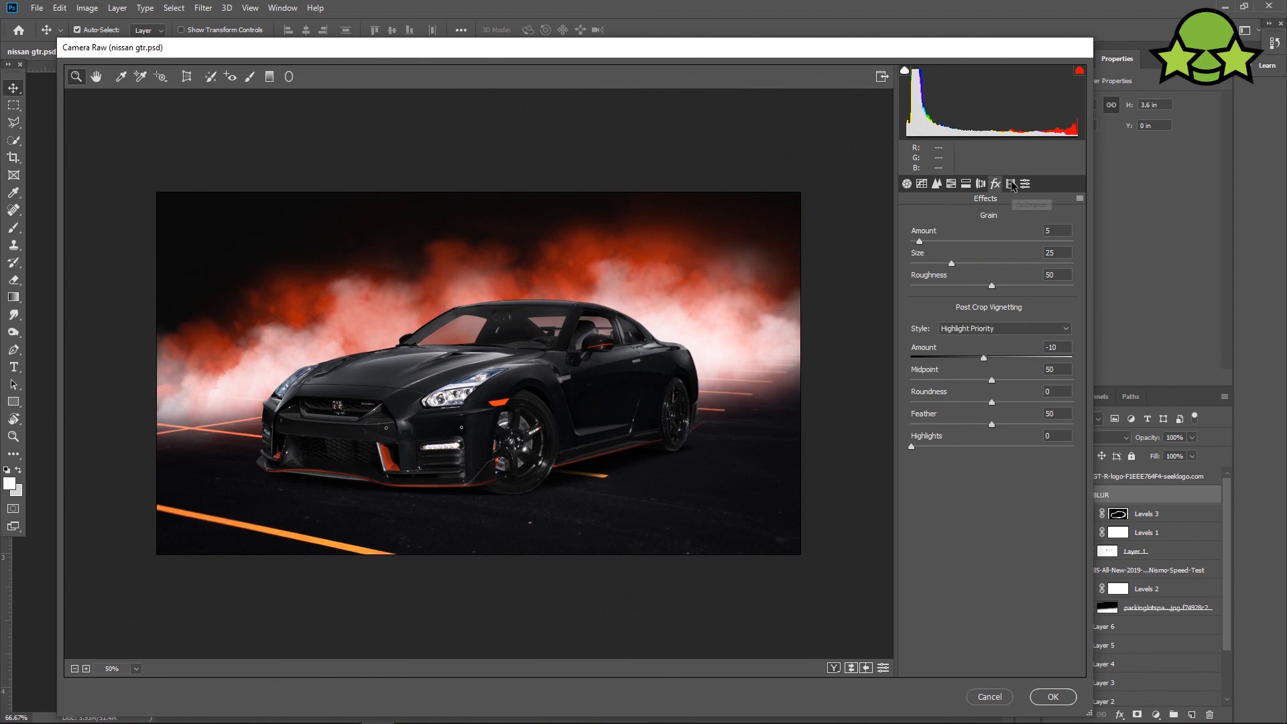
pyautogui.click(1010, 183)
pyautogui.click(992, 269)
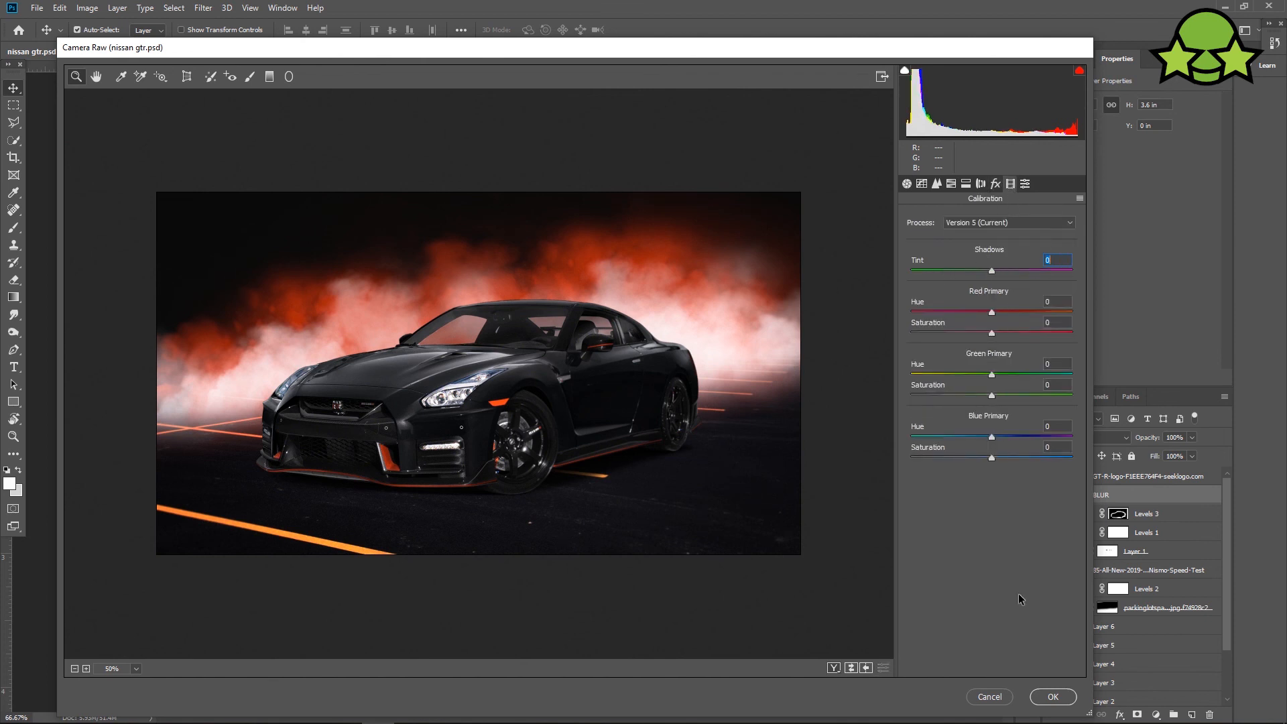
pyautogui.click(1043, 694)
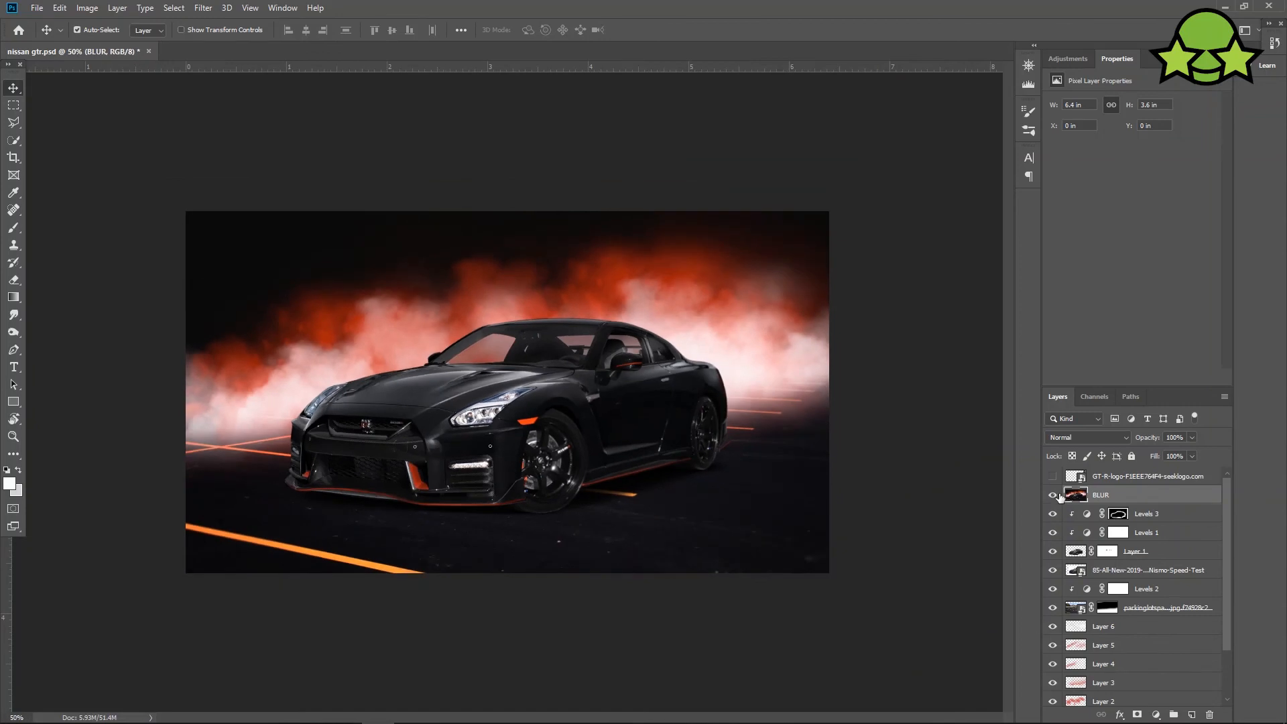
pyautogui.click(1052, 476)
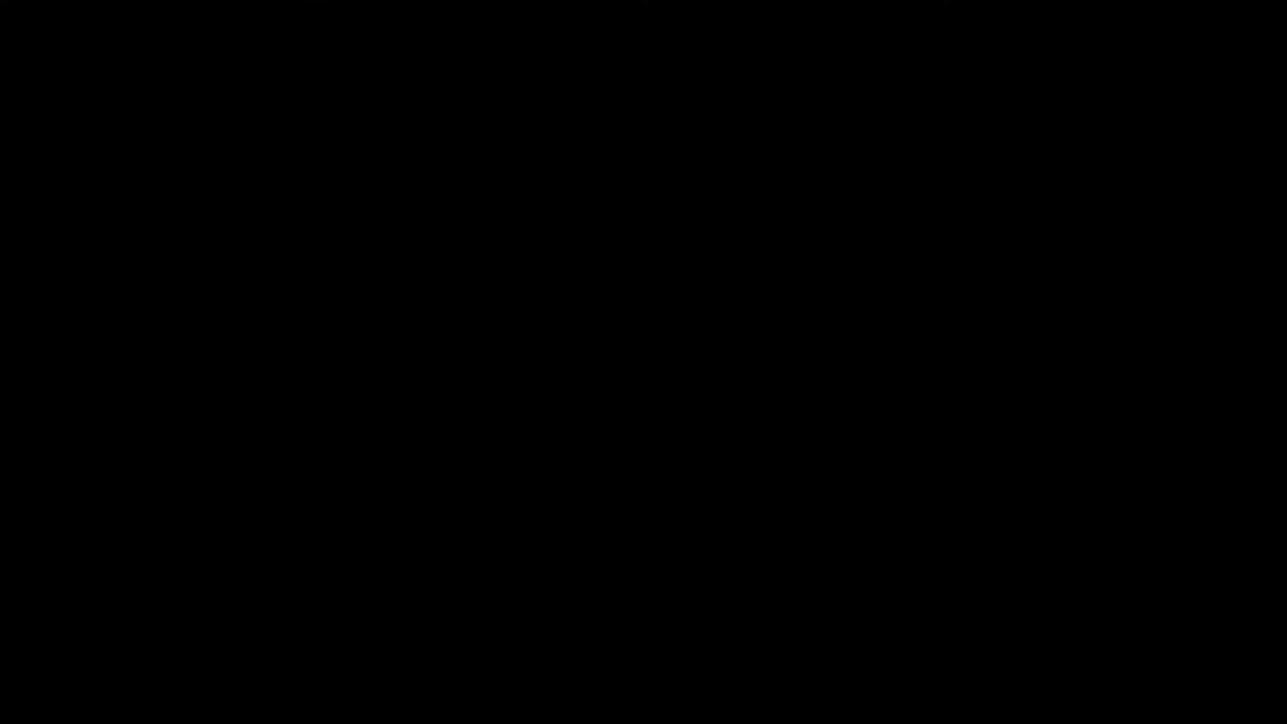